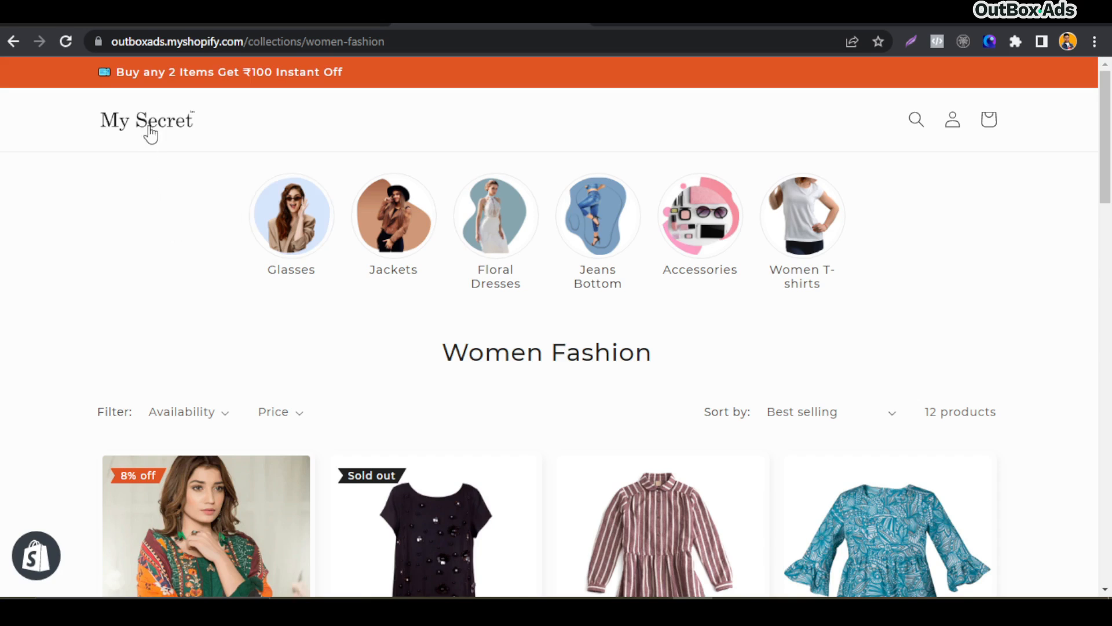
# Browse the storefront's home page and the Men collection page, then return to the store admin
pyautogui.click(149, 132)
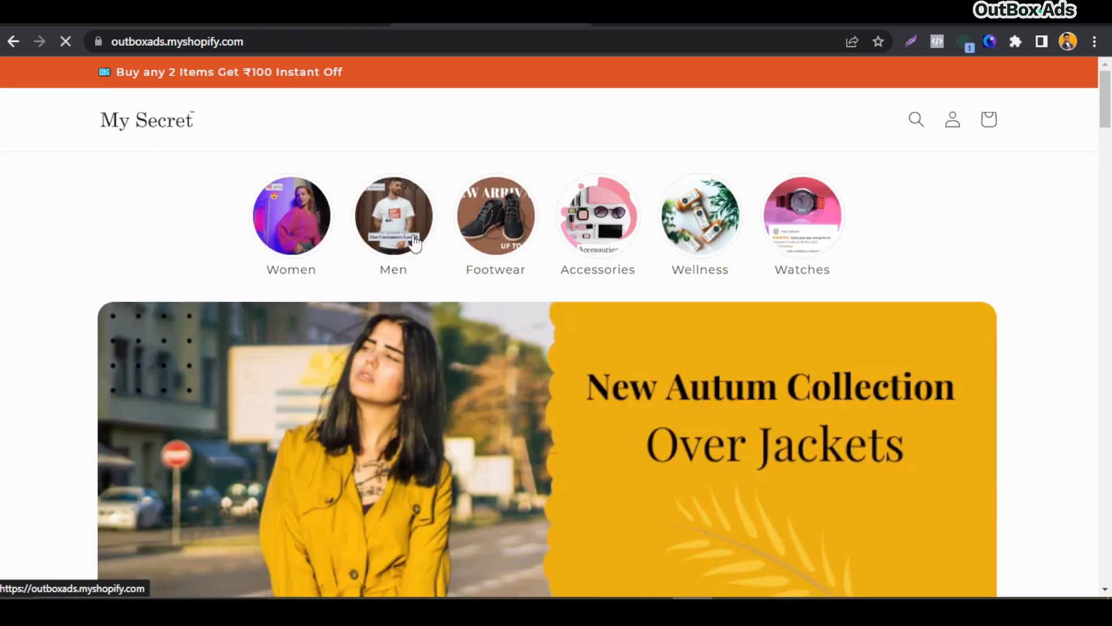
pyautogui.click(406, 238)
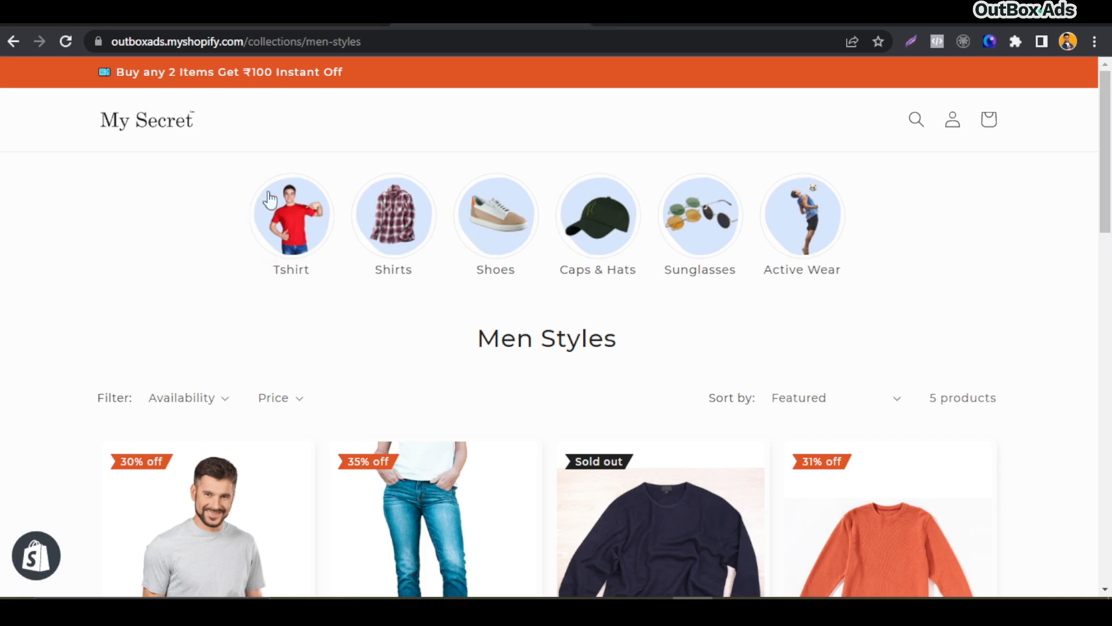
pyautogui.click(137, 131)
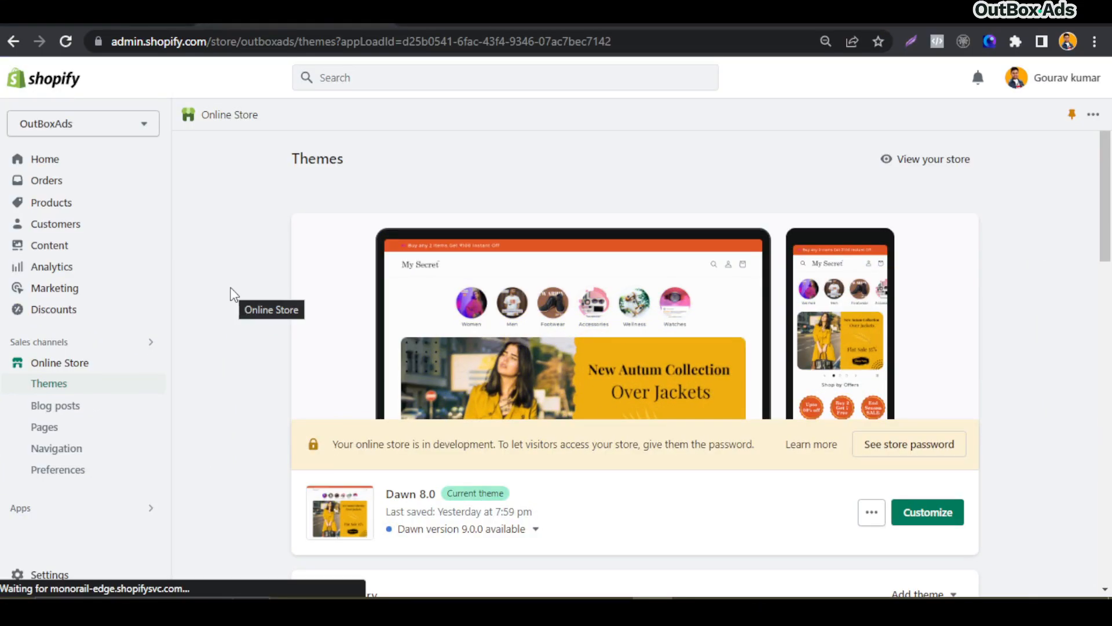
# Open the Custom data section of the store settings
pyautogui.scroll(-4, 232, 294)
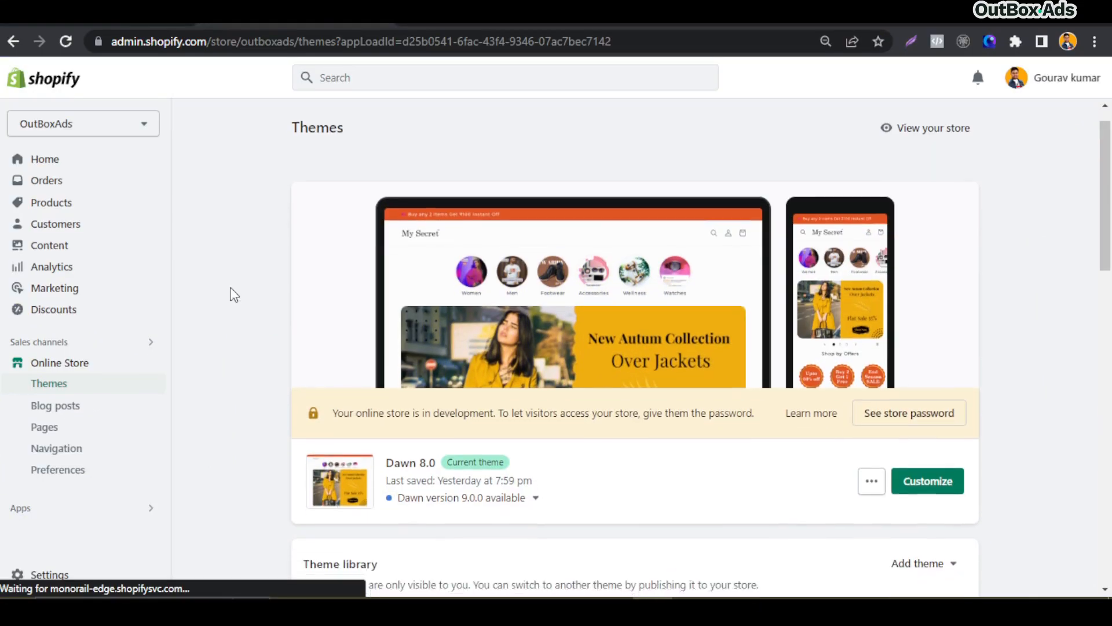
pyautogui.scroll(4, 231, 294)
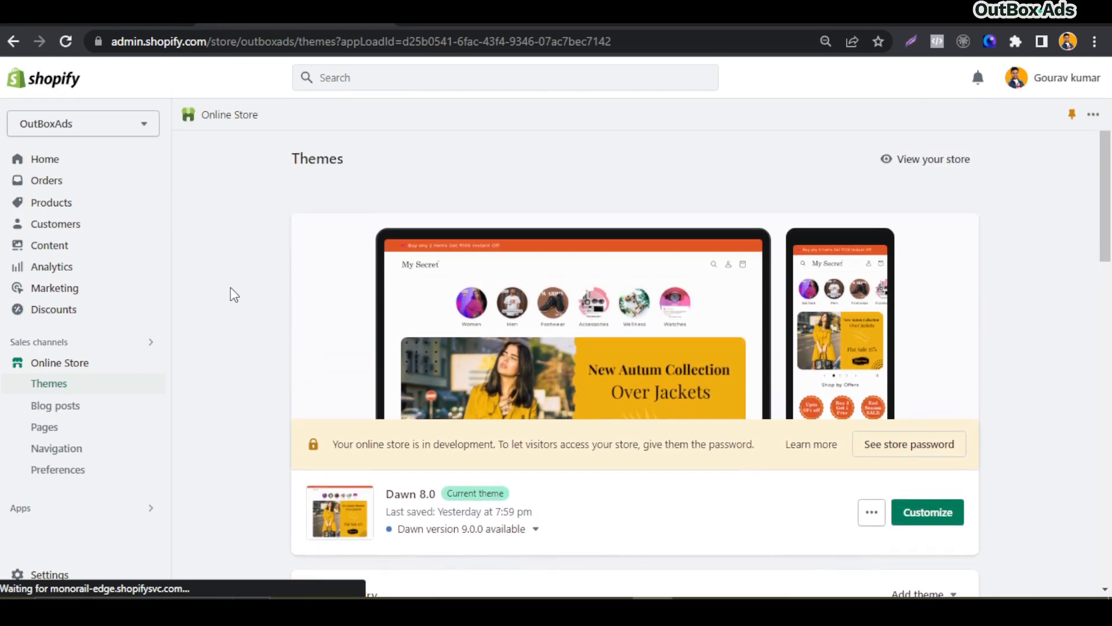
pyautogui.click(50, 577)
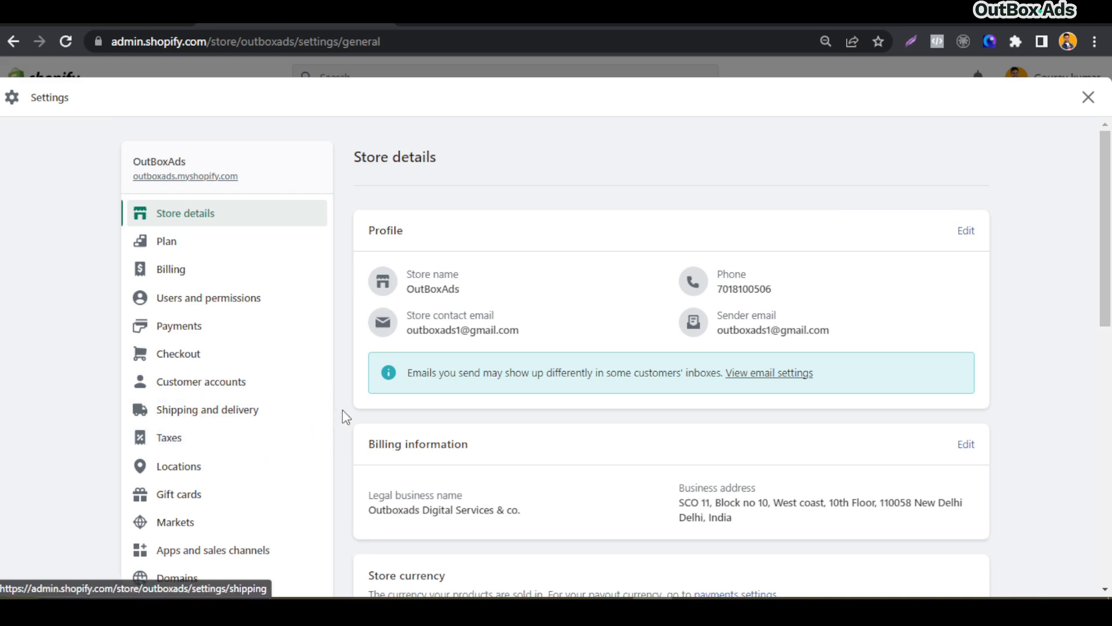
pyautogui.scroll(-4, 342, 415)
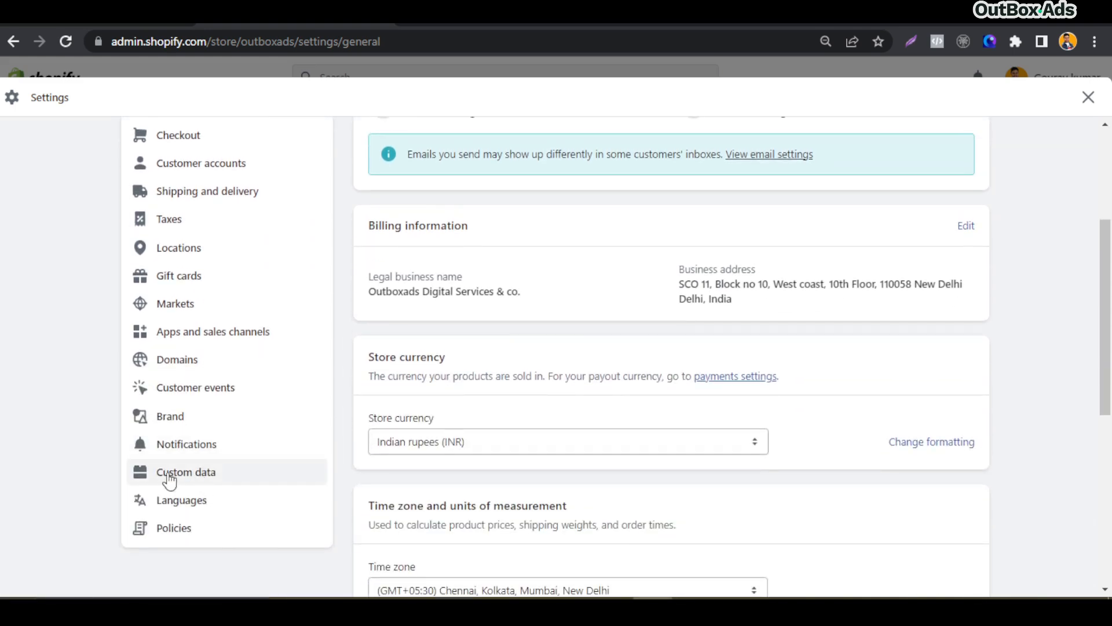
pyautogui.click(185, 477)
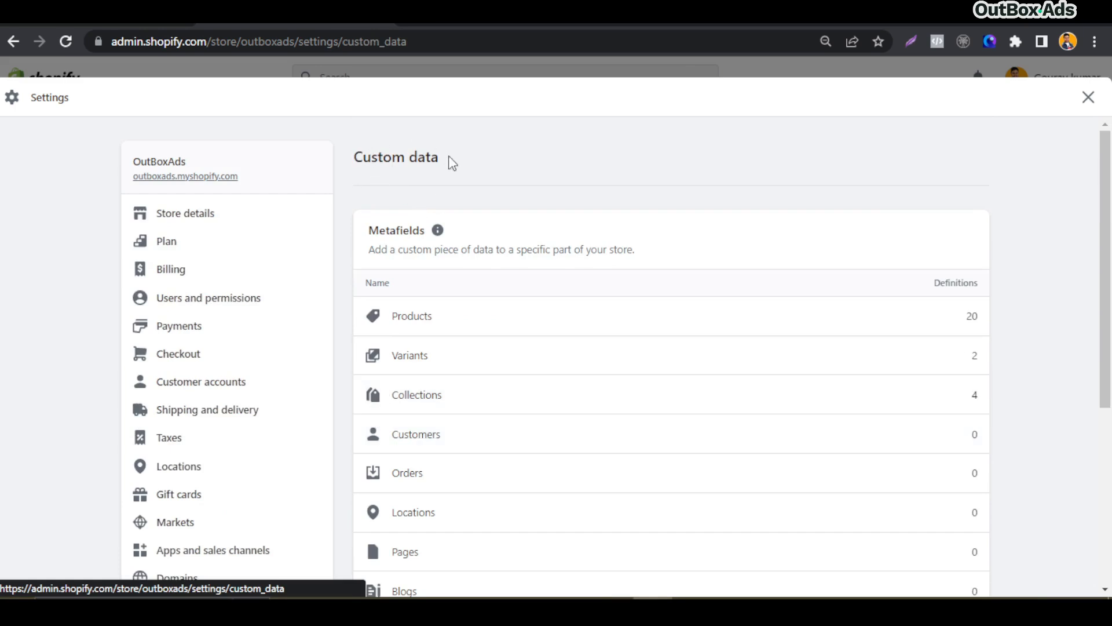
pyautogui.moveTo(449, 157)
pyautogui.mouseDown()
pyautogui.moveTo(357, 157)
pyautogui.moveTo(458, 161)
pyautogui.mouseUp()
pyautogui.click(359, 182)
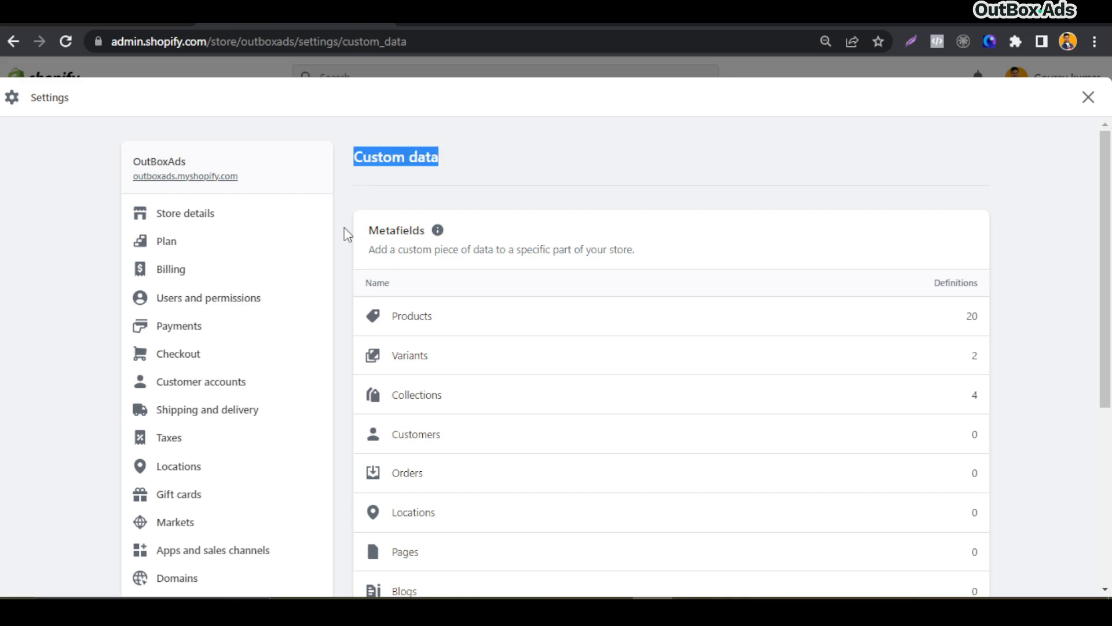
# Start a new metaobject definition and name it Subcategory
pyautogui.scroll(-2, 370, 180)
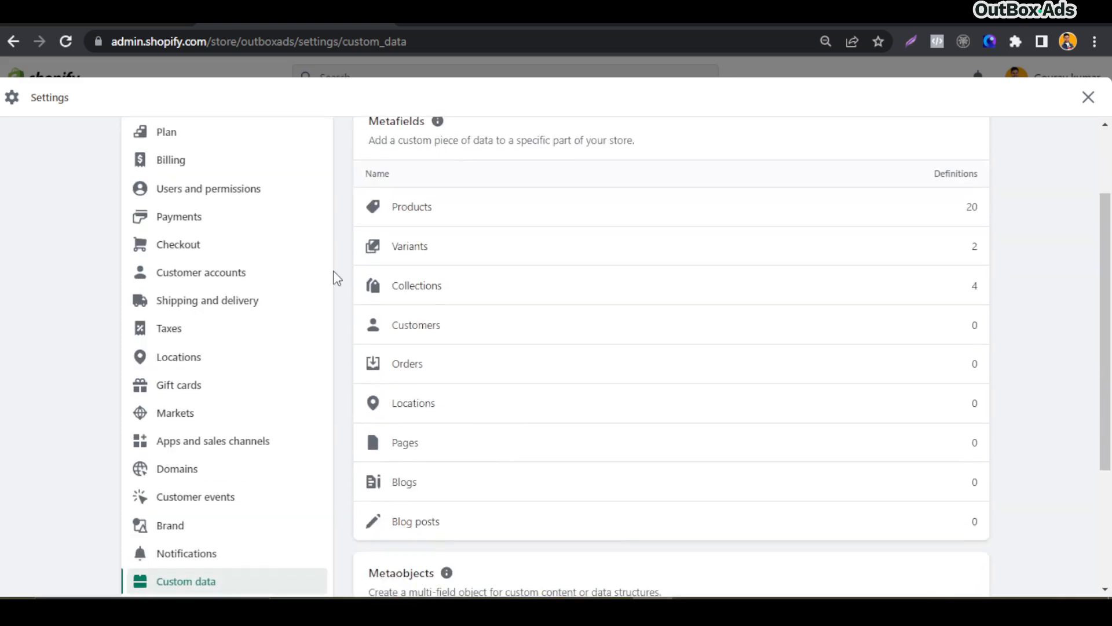
pyautogui.scroll(-3, 334, 275)
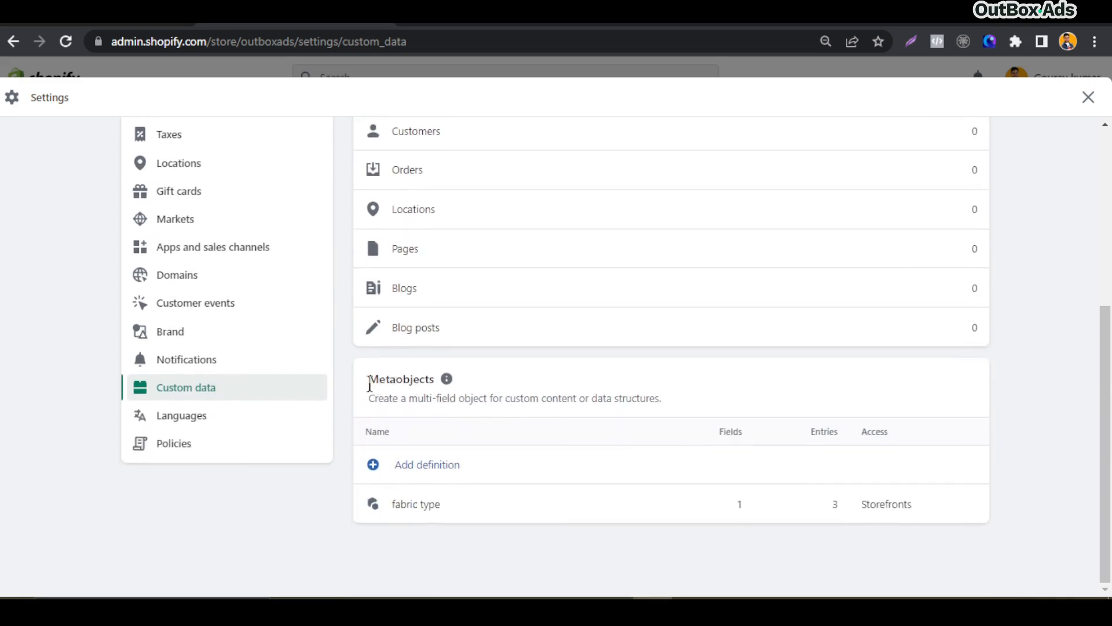
pyautogui.moveTo(370, 383); pyautogui.dragTo(436, 380)
pyautogui.click(591, 383)
pyautogui.click(446, 474)
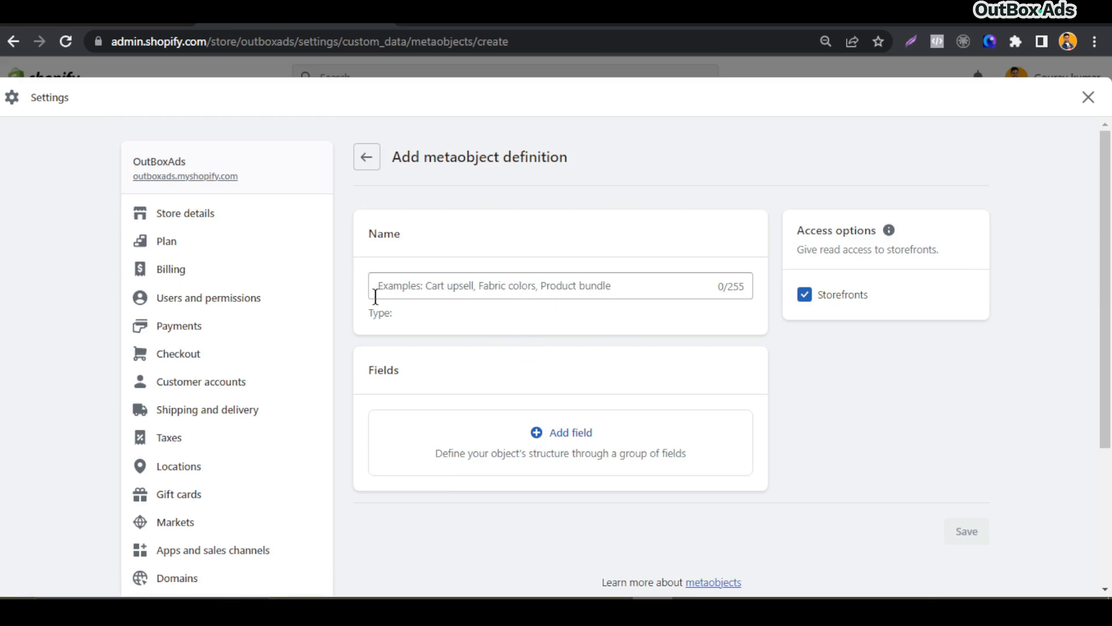
pyautogui.click(464, 281)
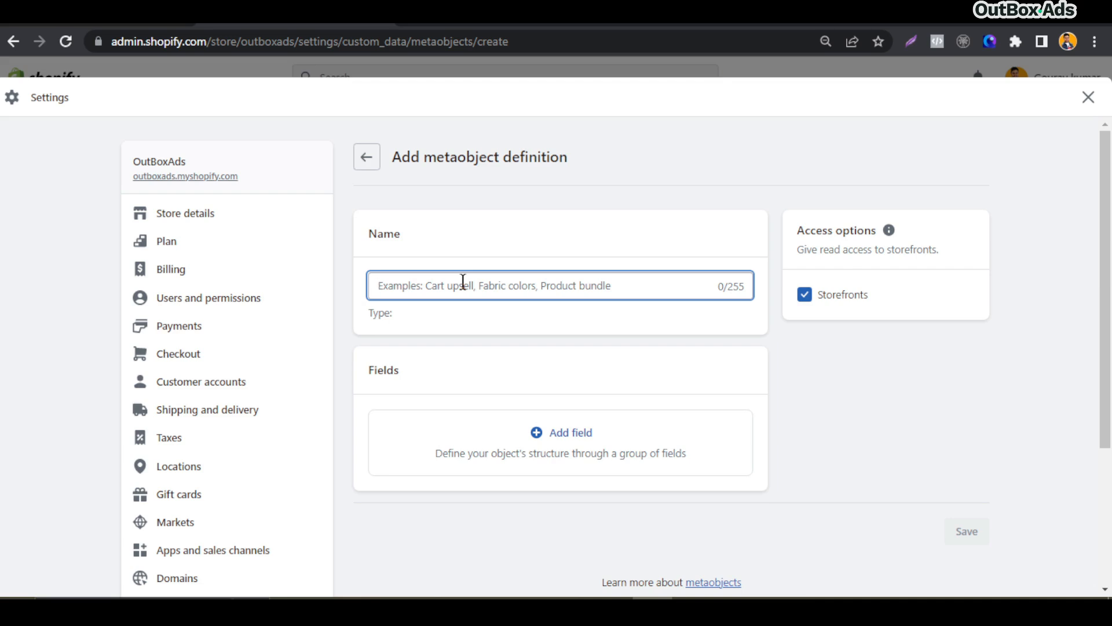
pyautogui.write('Su')
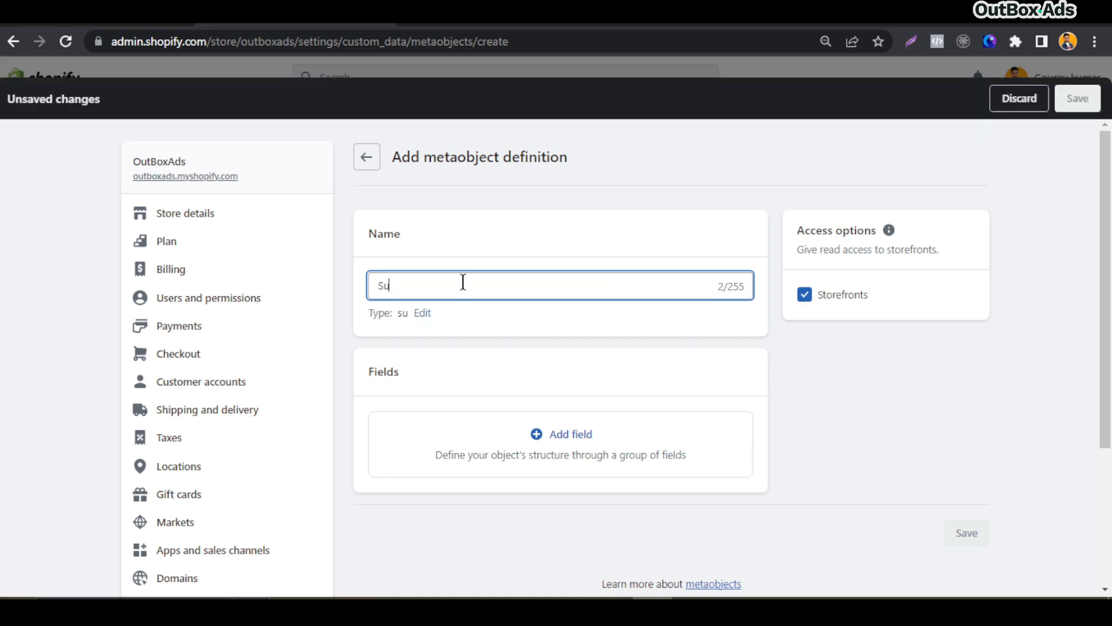
pyautogui.write('bcategory')
pyautogui.click(488, 252)
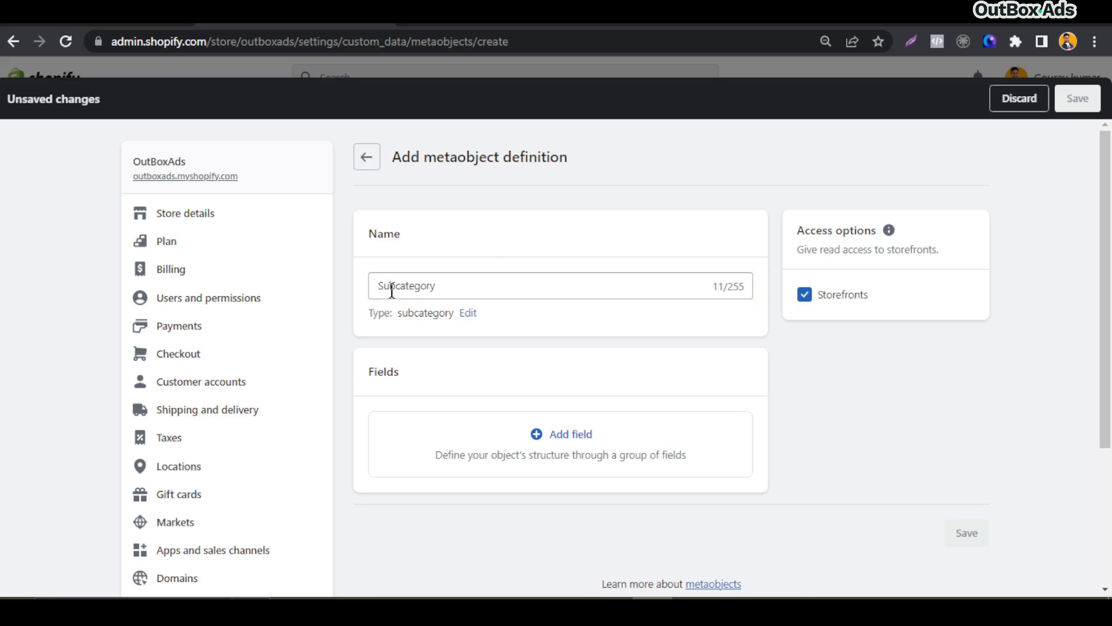
pyautogui.moveTo(379, 283); pyautogui.dragTo(449, 291)
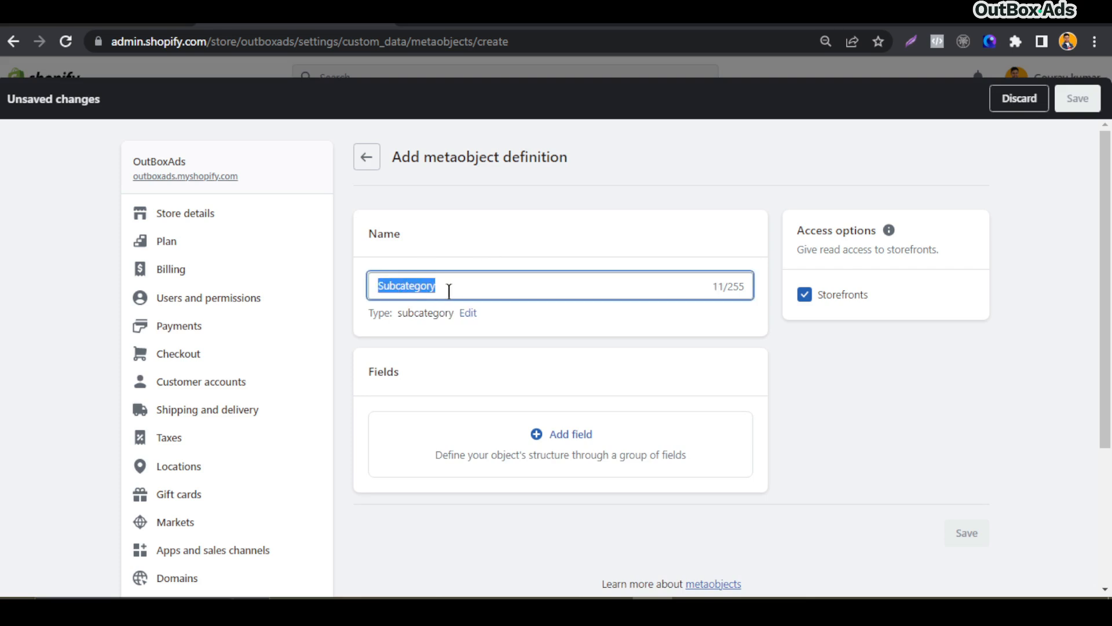
pyautogui.click(529, 251)
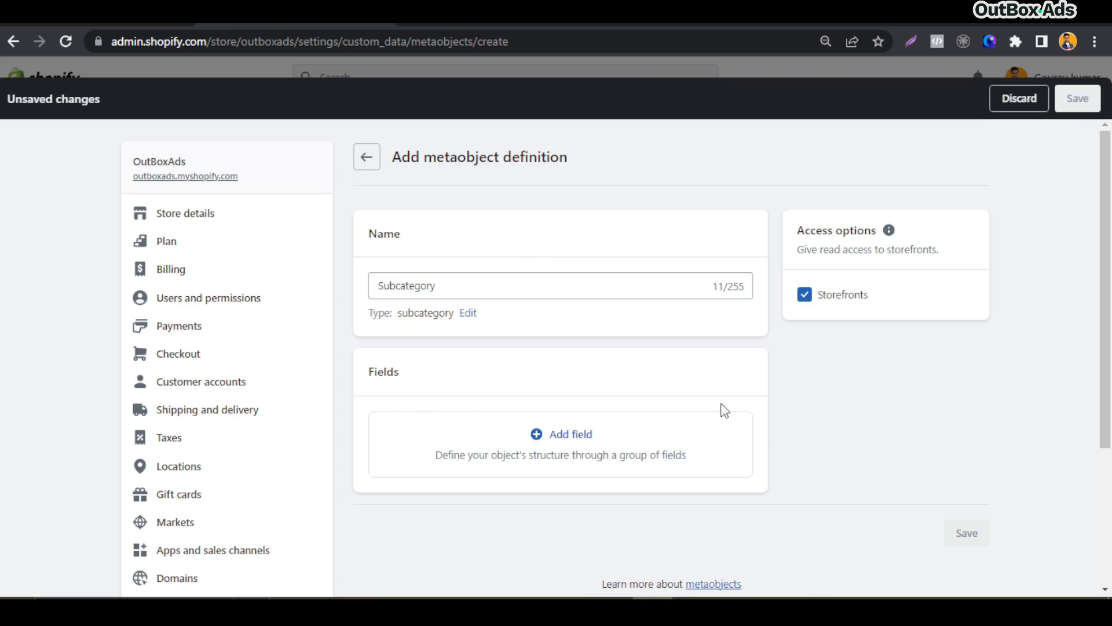
# Add a single line text field named Subcategory Title to the definition
pyautogui.click(550, 440)
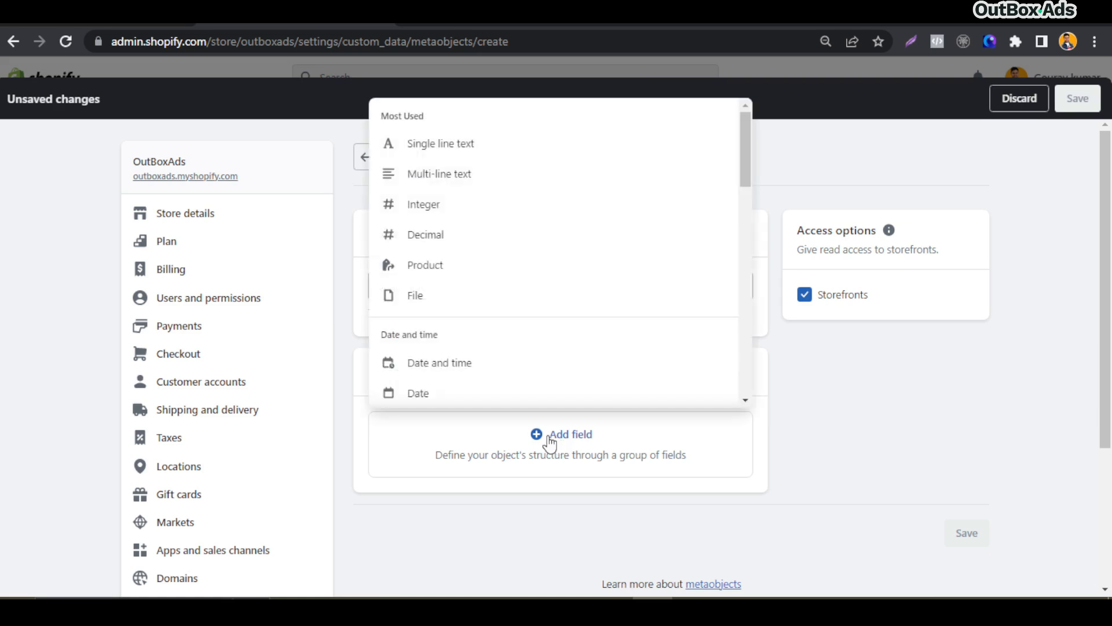
pyautogui.click(439, 144)
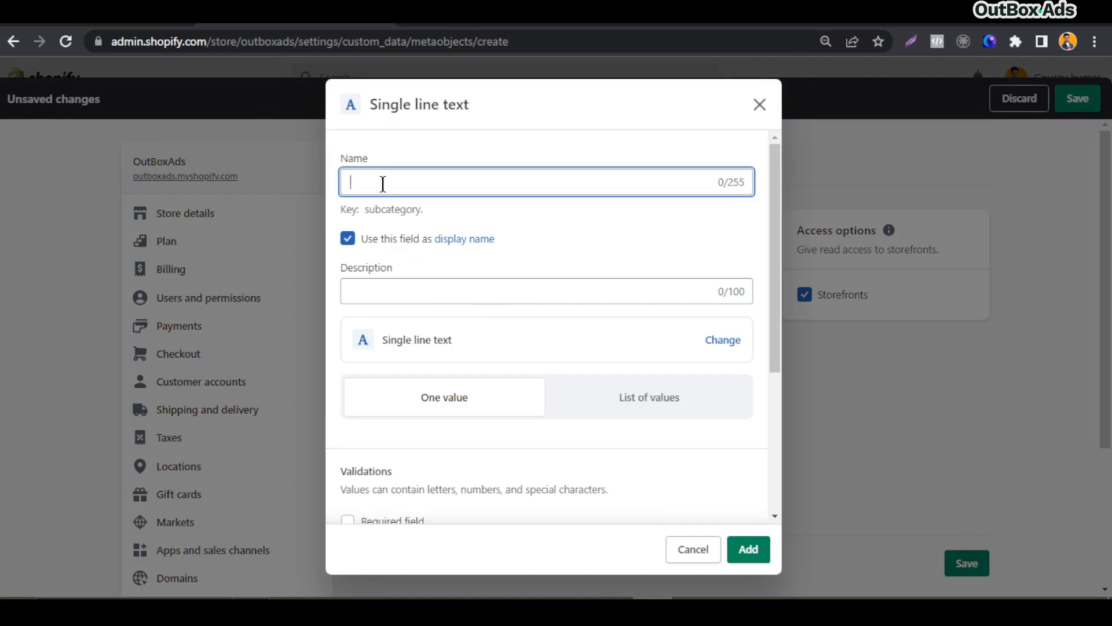
pyautogui.write('Su')
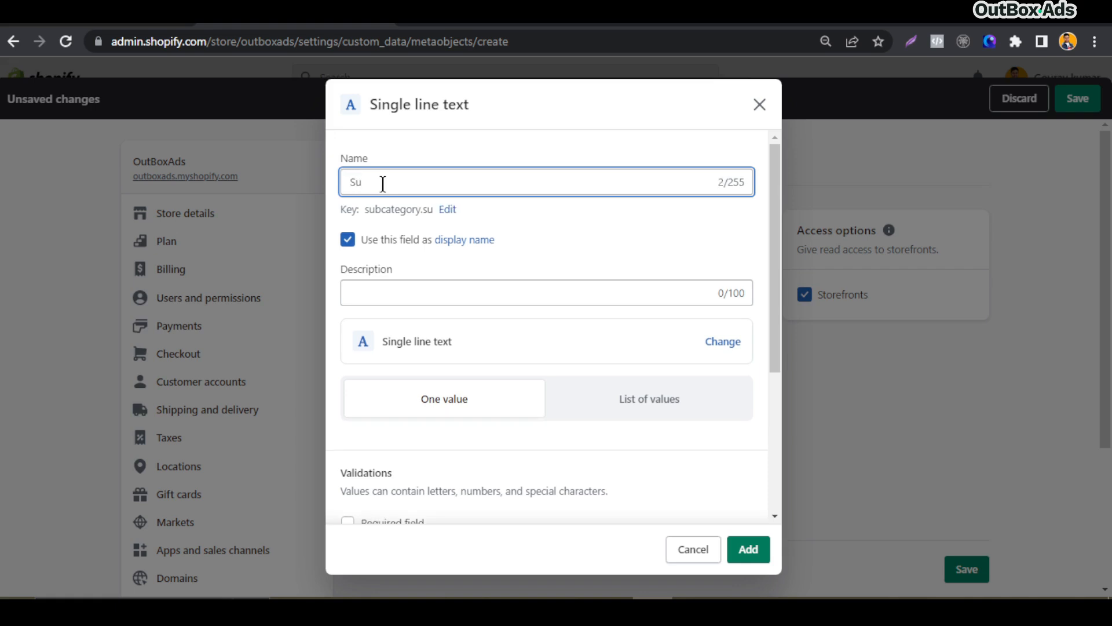
pyautogui.write('bcategory nam')
pyautogui.write('e')
pyautogui.press('BackSpace')
pyautogui.press('BackSpace')
pyautogui.press('BackSpace')
pyautogui.press('BackSpace')
pyautogui.press('BackSpace')
pyautogui.write('Title')
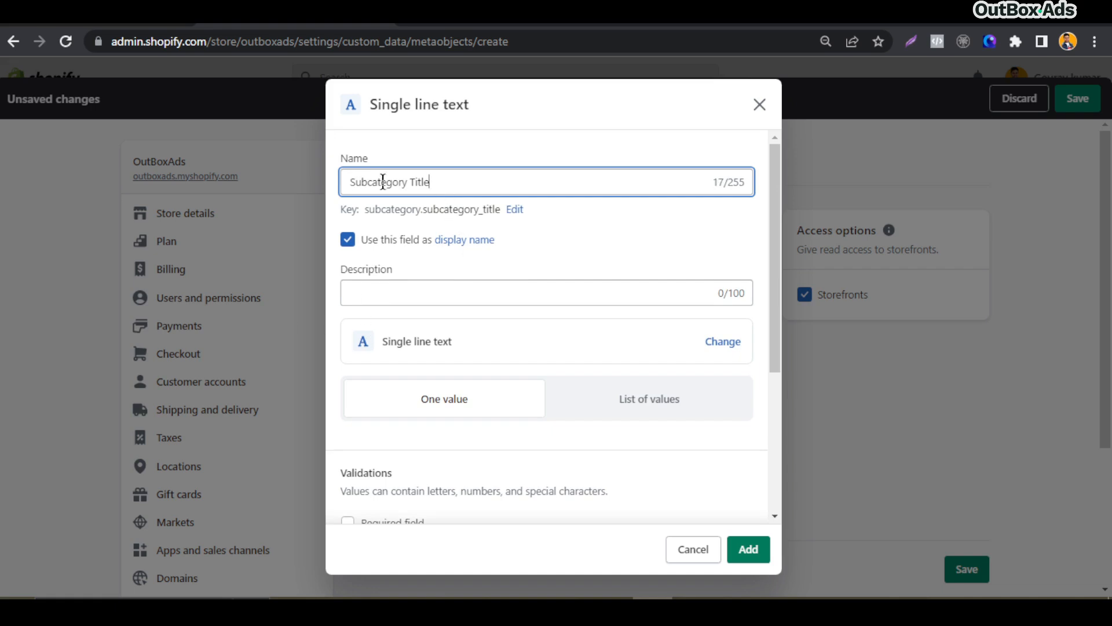
pyautogui.scroll(-4, 430, 426)
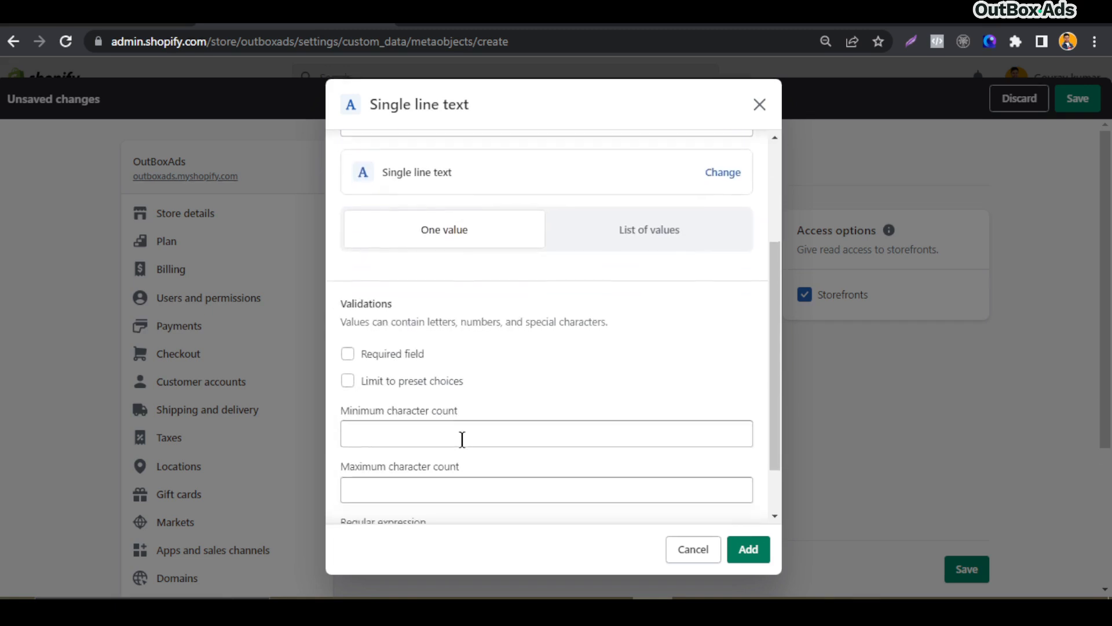
pyautogui.scroll(4, 479, 442)
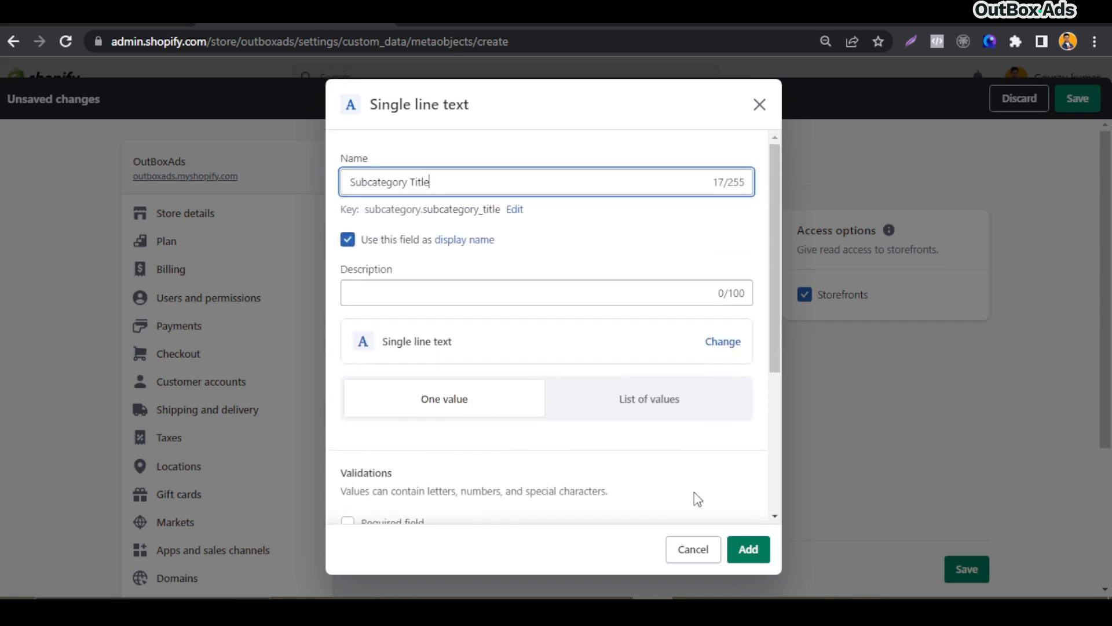
pyautogui.click(749, 549)
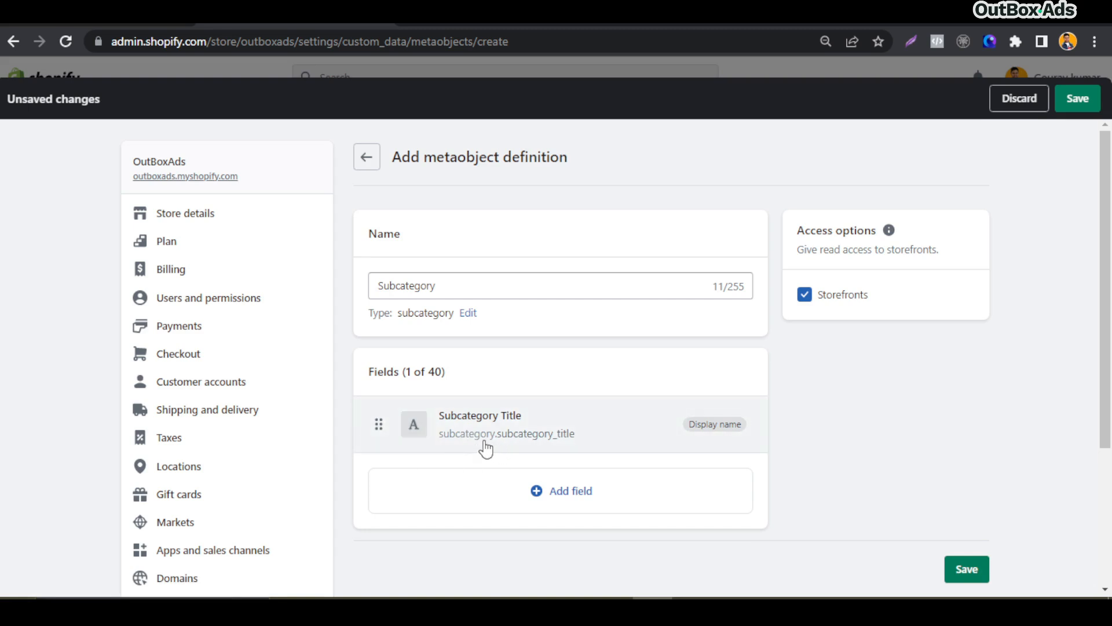
# Add a File field named Subcategory Image that accepts images only
pyautogui.click(569, 494)
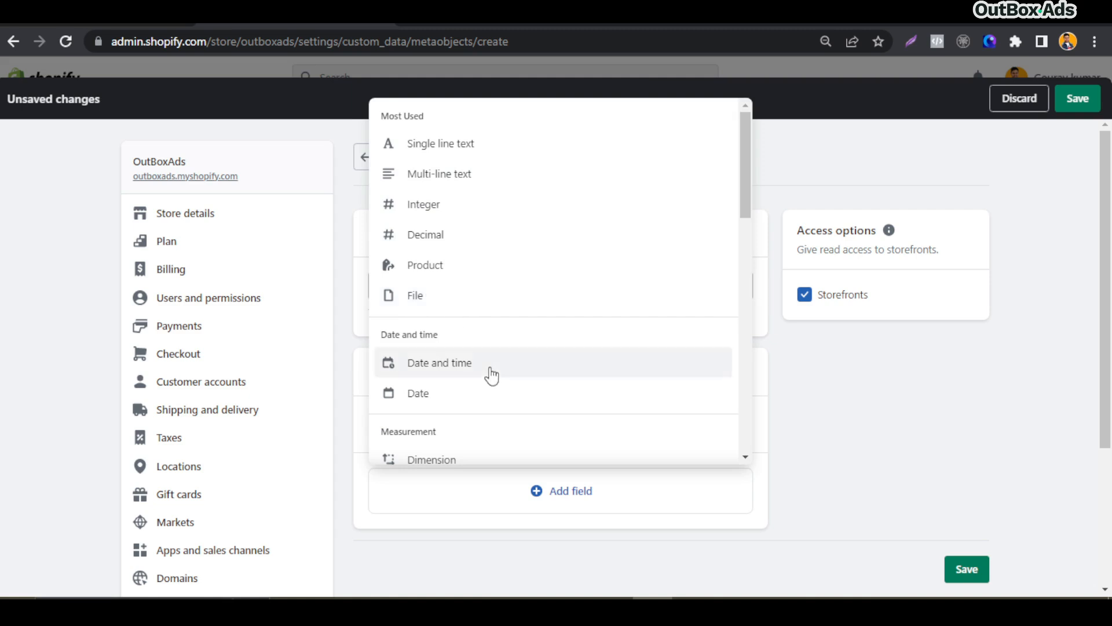
pyautogui.scroll(-7, 489, 380)
pyautogui.scroll(-3, 491, 382)
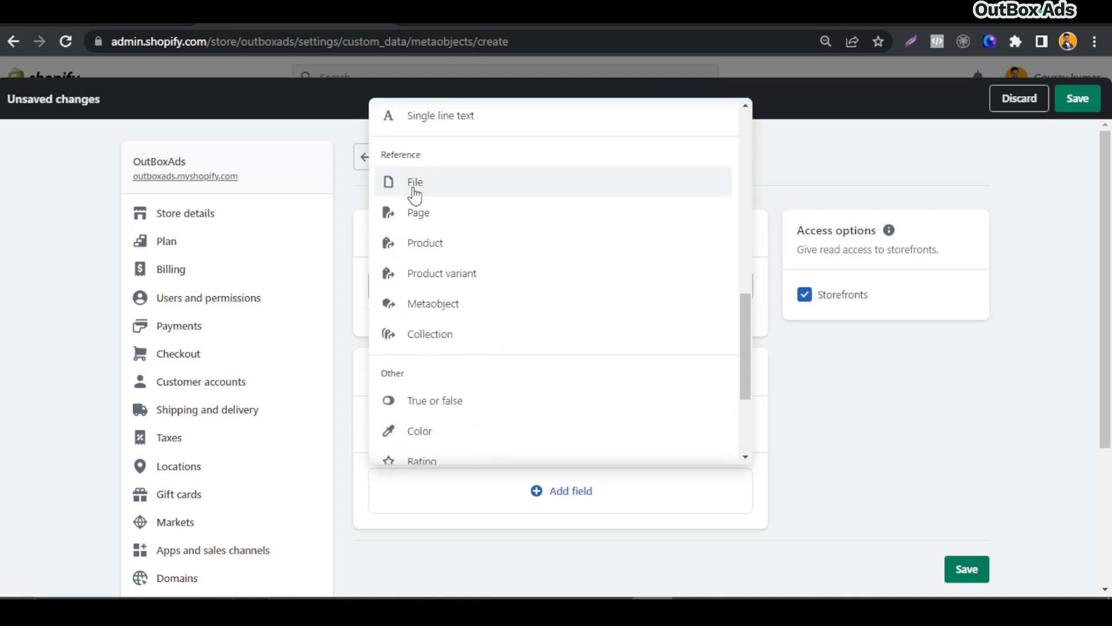
pyautogui.click(415, 183)
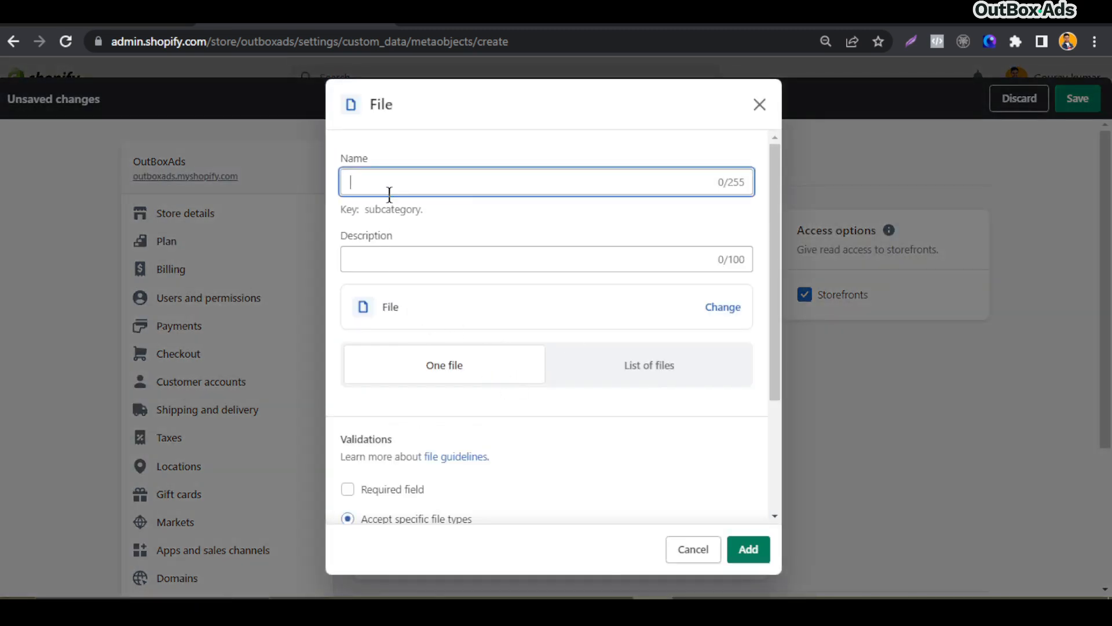
pyautogui.write('Subcateg')
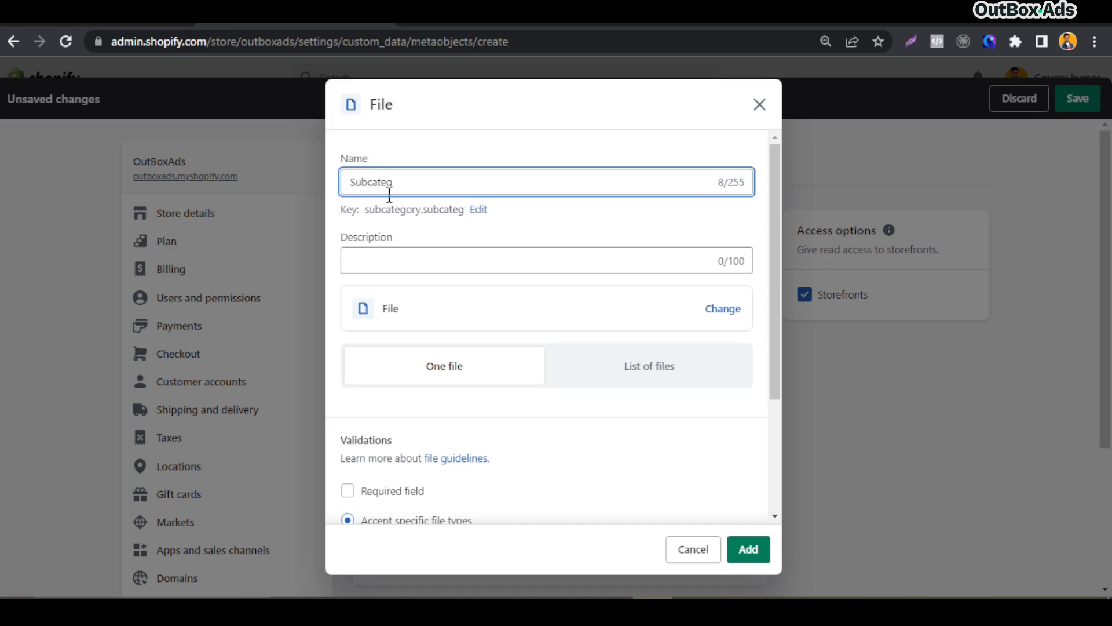
pyautogui.write('ory Imahe')
pyautogui.press('BackSpace')
pyautogui.press('BackSpace')
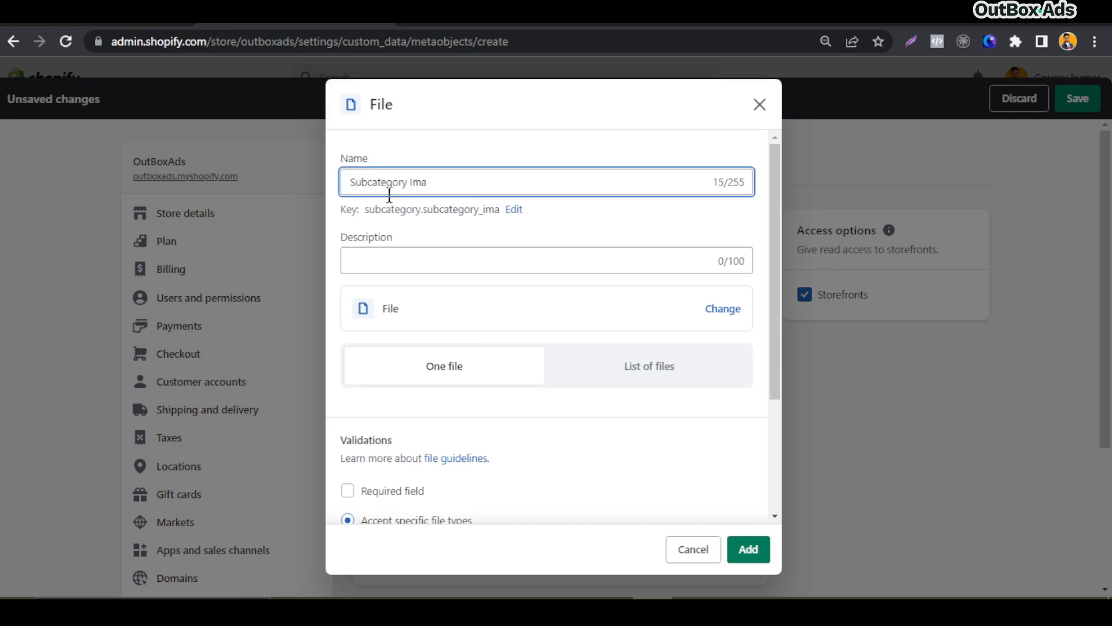
pyautogui.click(398, 263)
pyautogui.scroll(-2, 449, 245)
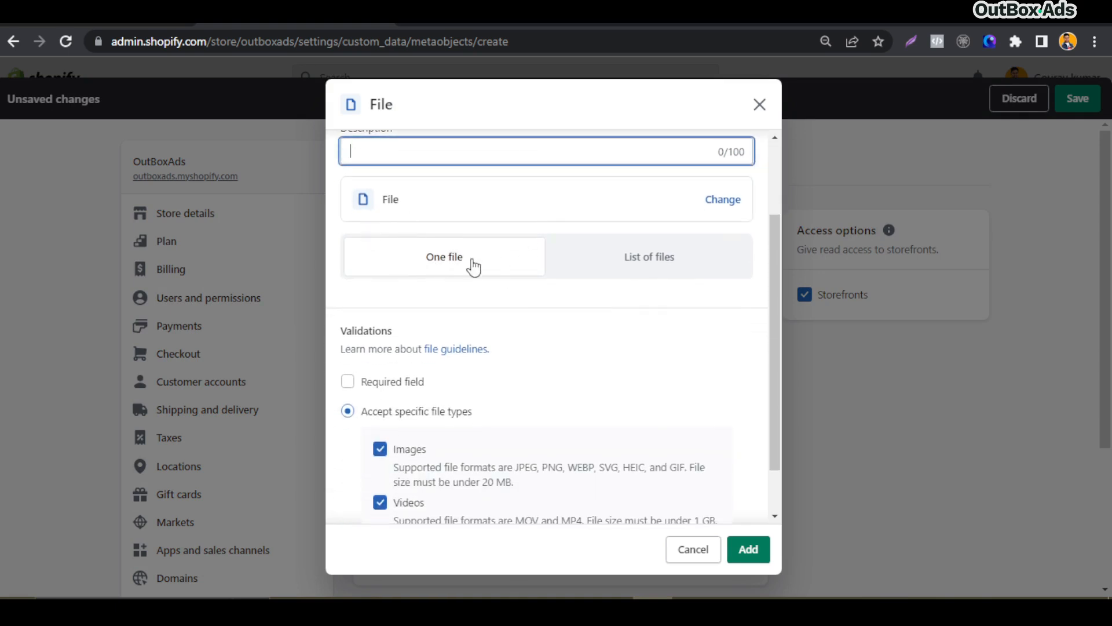
pyautogui.scroll(-1, 490, 316)
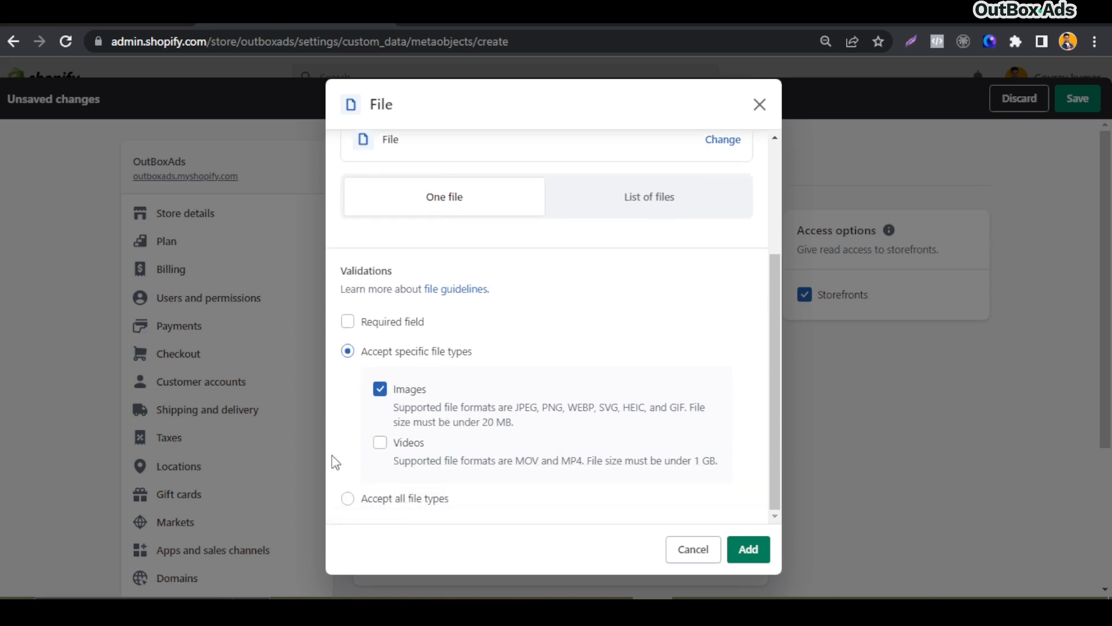
pyautogui.click(755, 558)
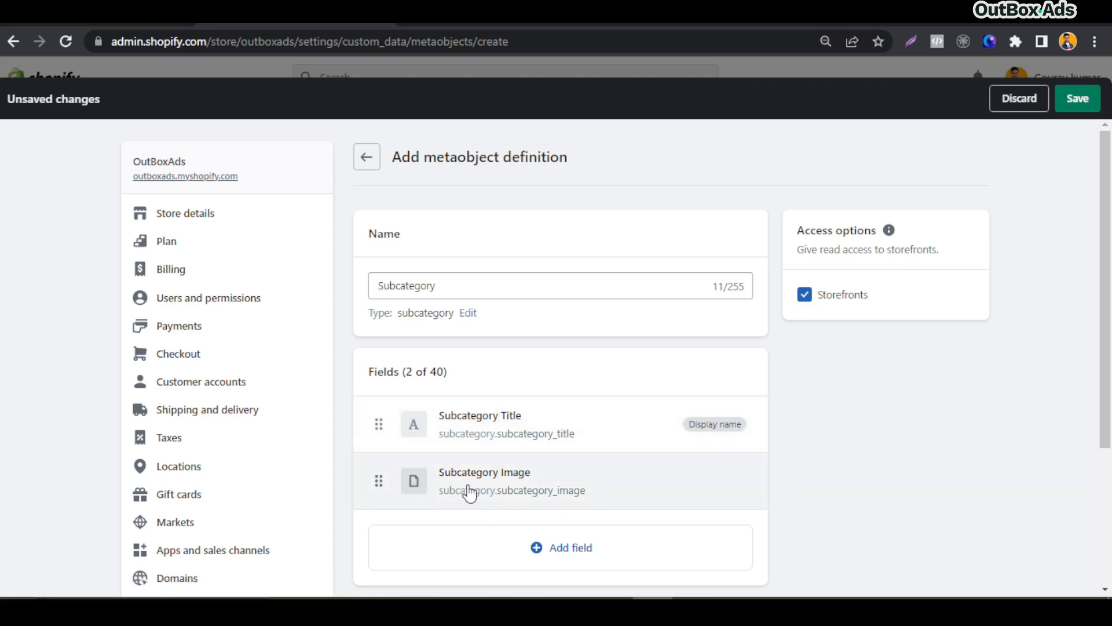
# Add a URL field named Subcategory URL to the definition
pyautogui.scroll(-1, 582, 481)
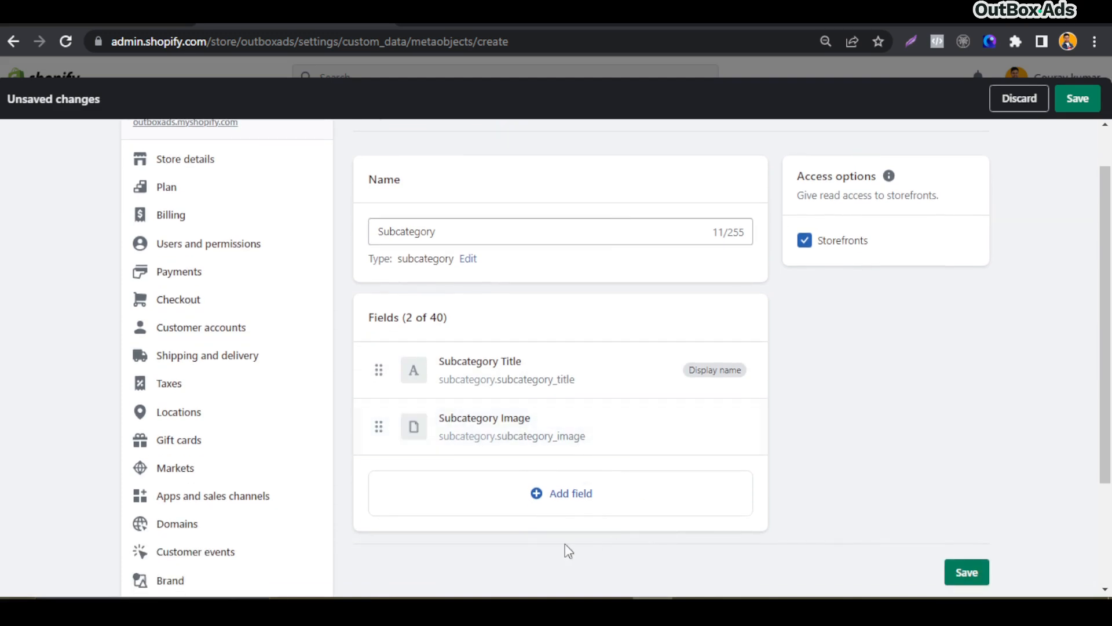
pyautogui.click(564, 498)
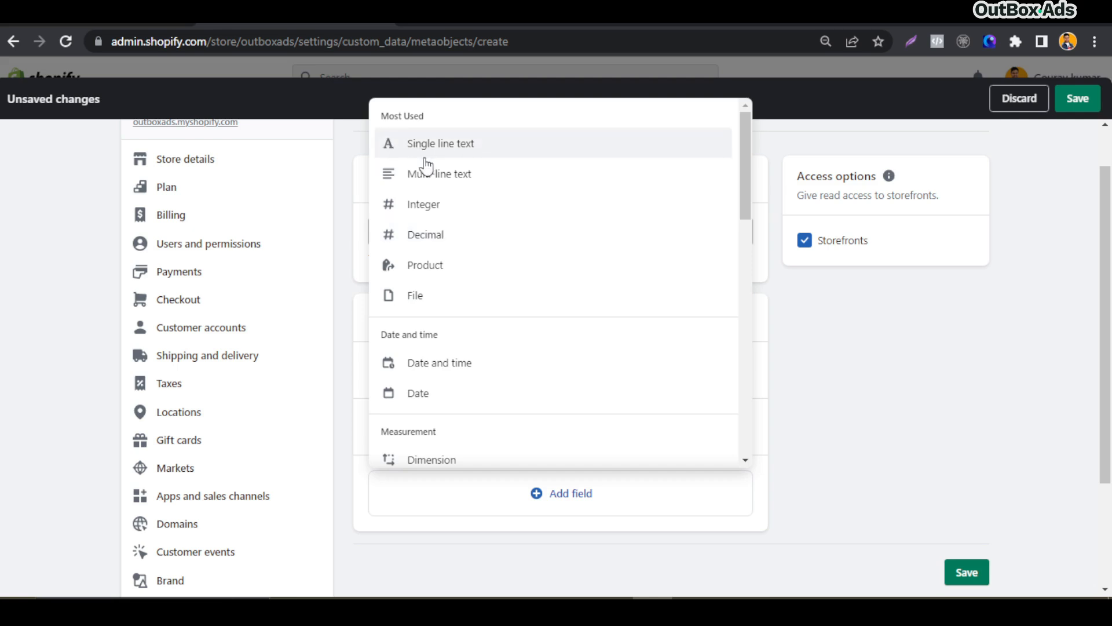
pyautogui.scroll(-1, 466, 333)
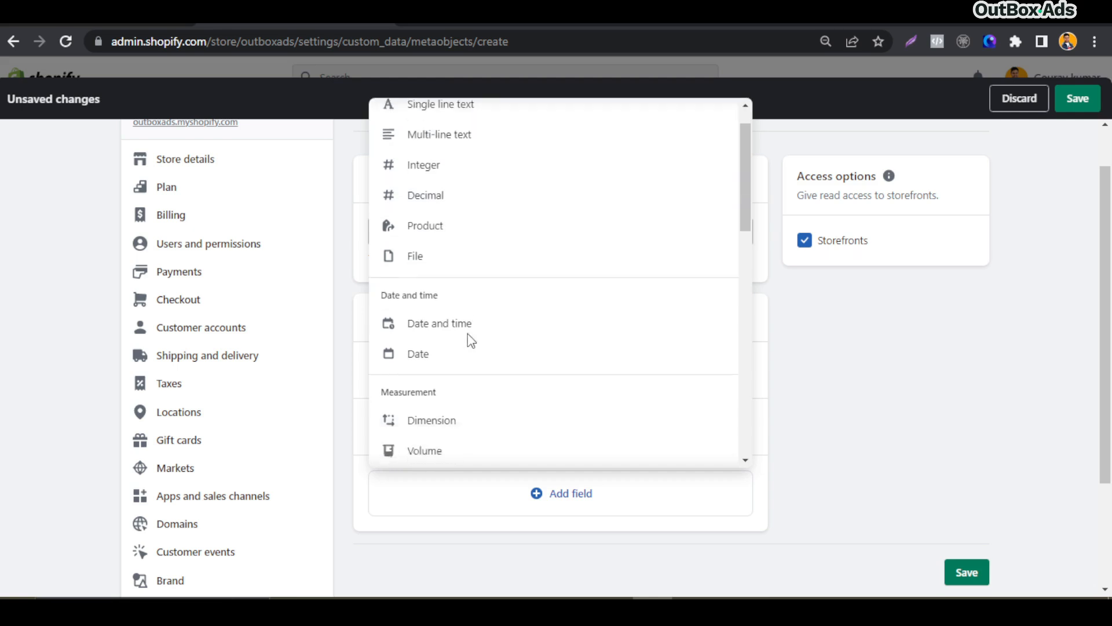
pyautogui.scroll(-7, 471, 341)
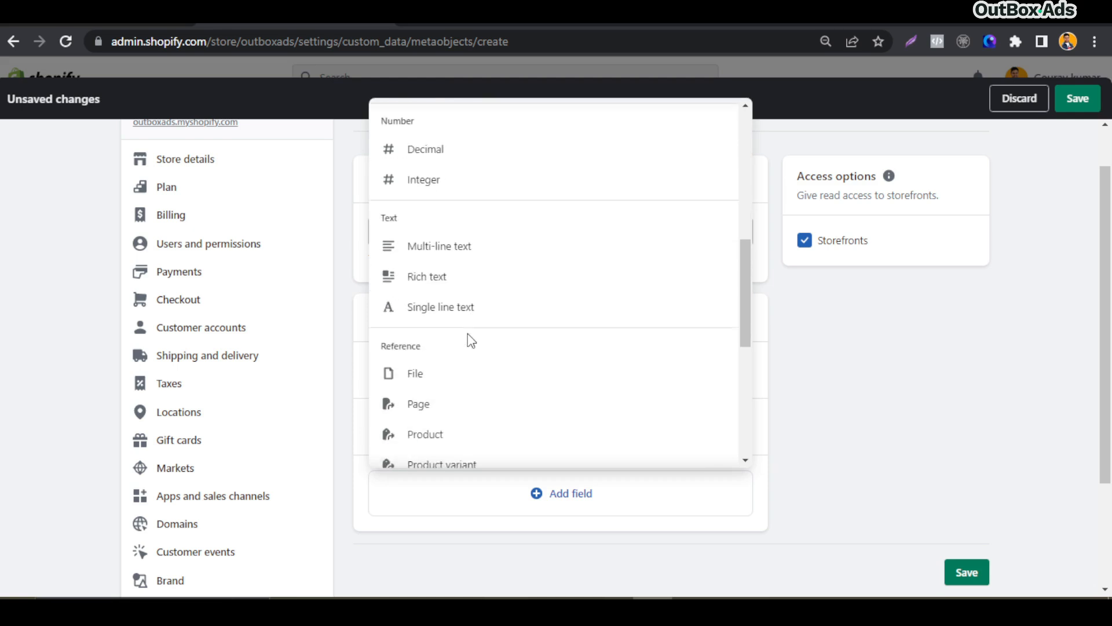
pyautogui.scroll(-4, 470, 340)
pyautogui.scroll(-4, 477, 327)
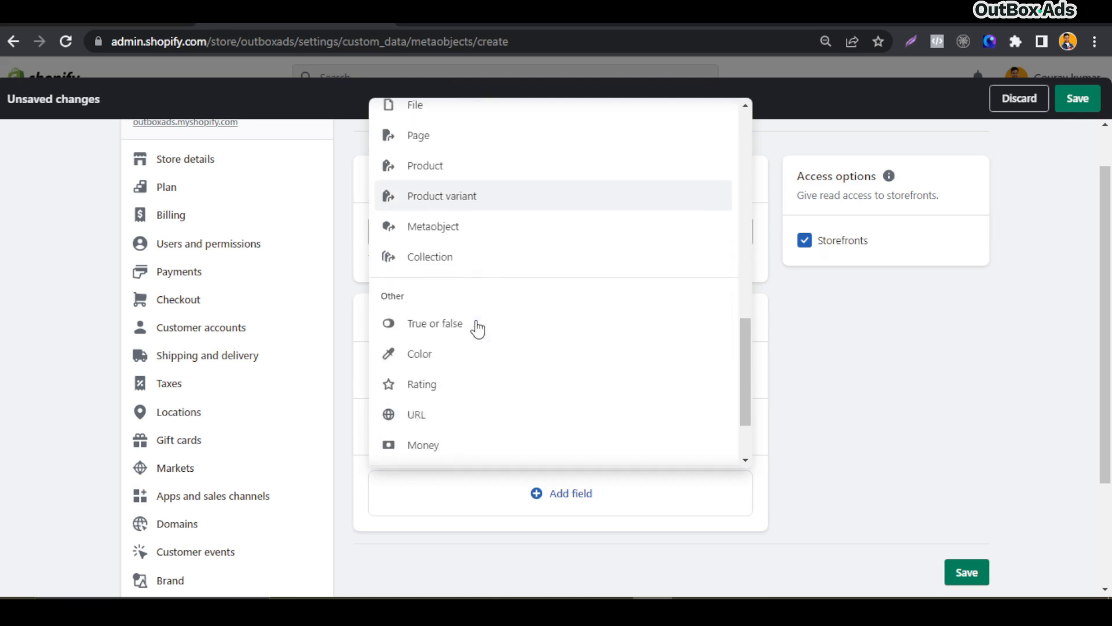
pyautogui.scroll(-3, 477, 328)
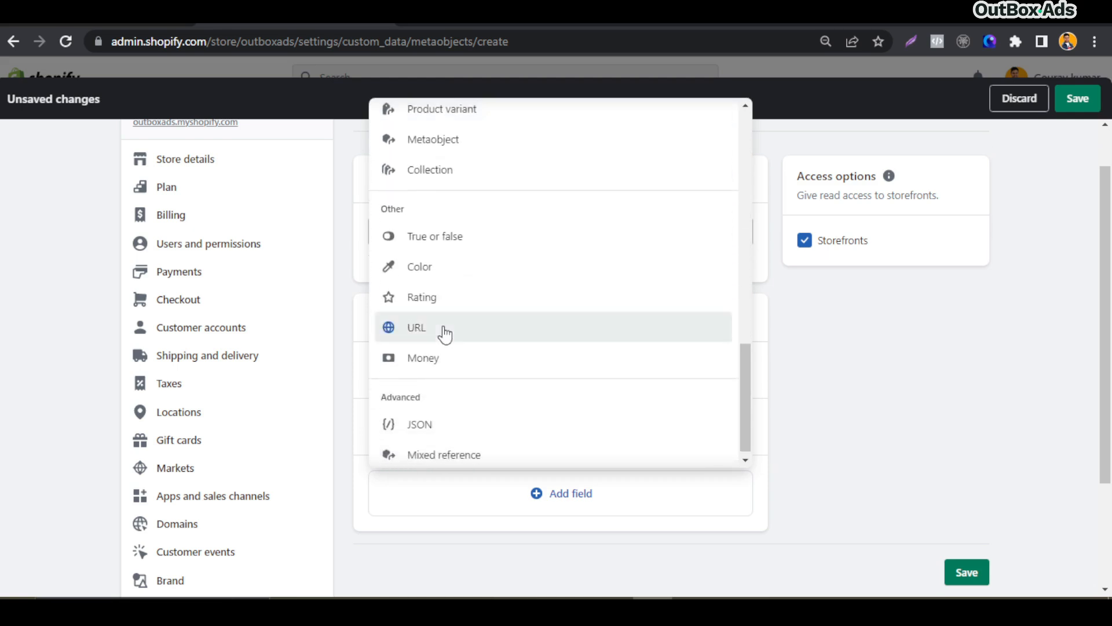
pyautogui.click(445, 334)
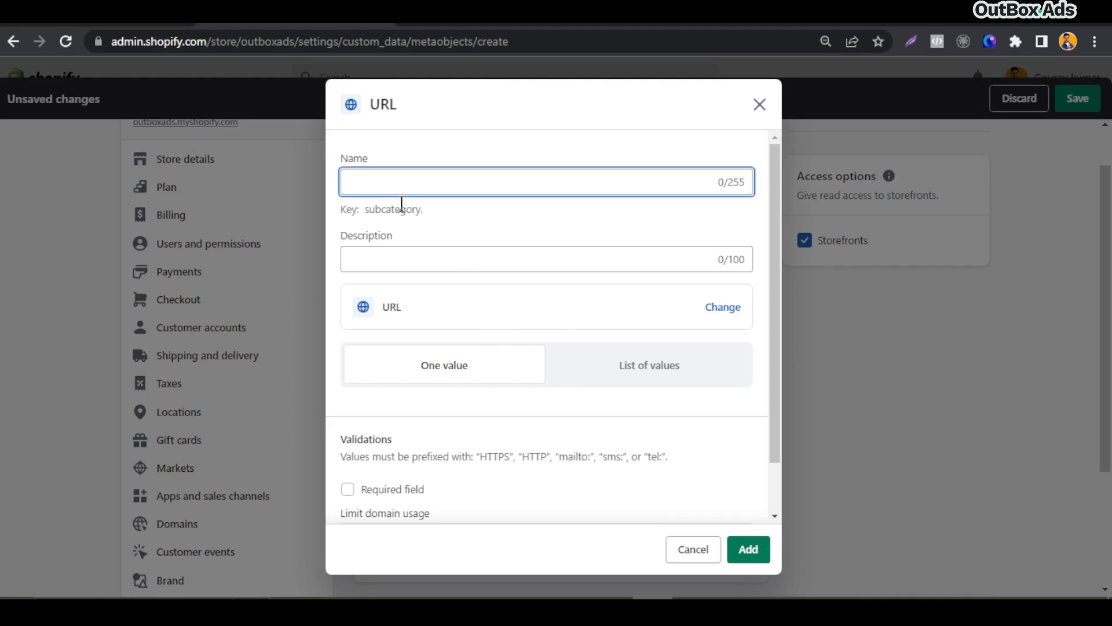
pyautogui.write('Subcategot')
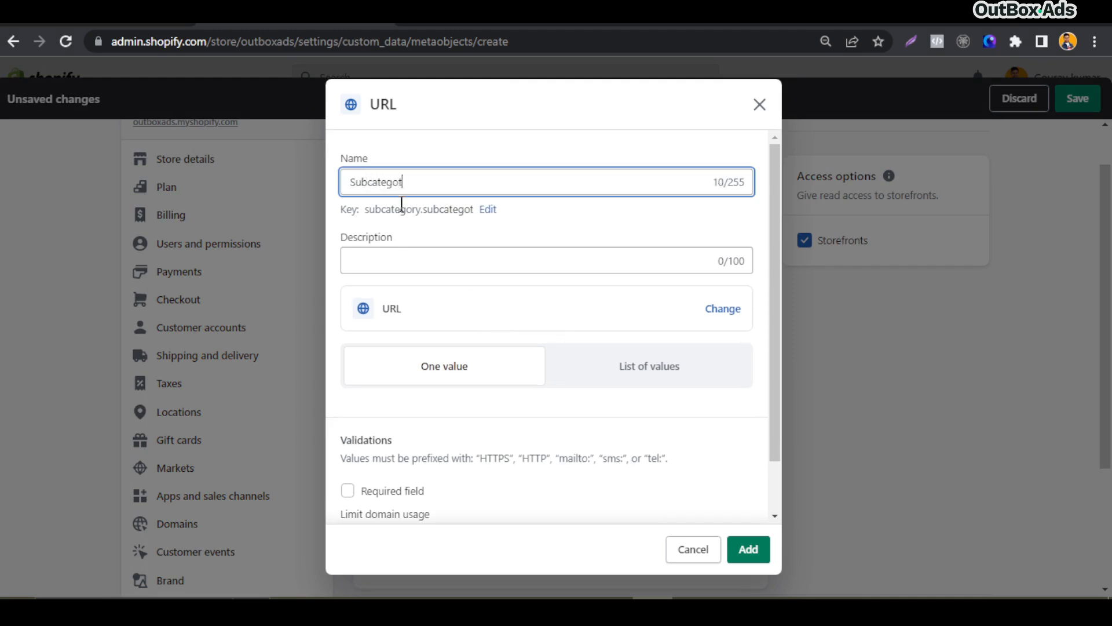
pyautogui.press('BackSpace')
pyautogui.write('ry URL')
pyautogui.click(425, 232)
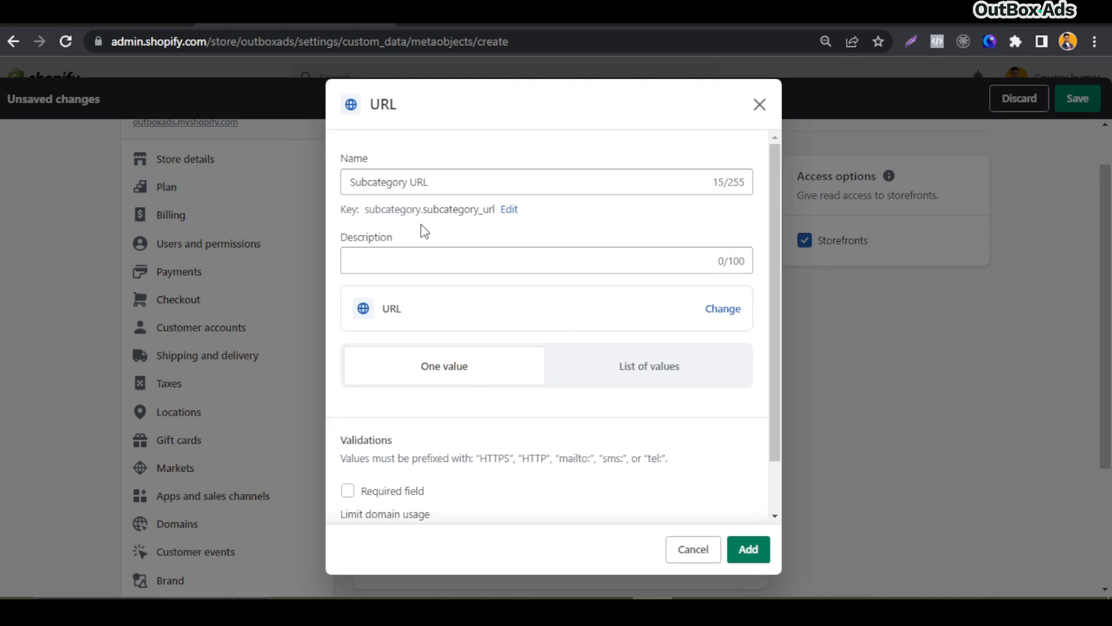
pyautogui.click(394, 264)
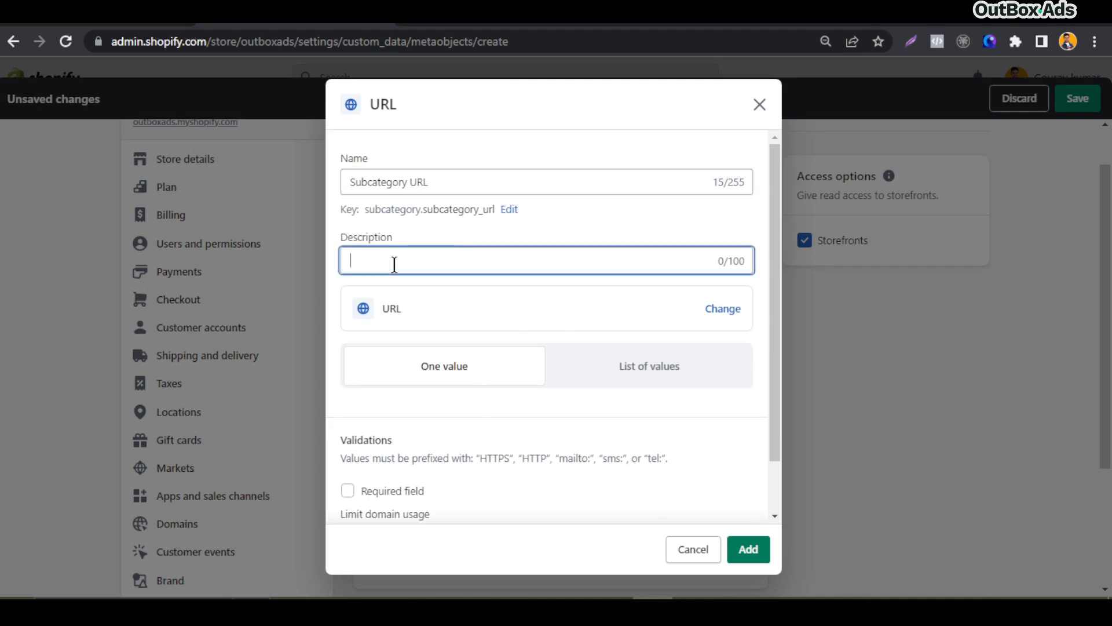
pyautogui.click(458, 240)
pyautogui.scroll(-1, 458, 319)
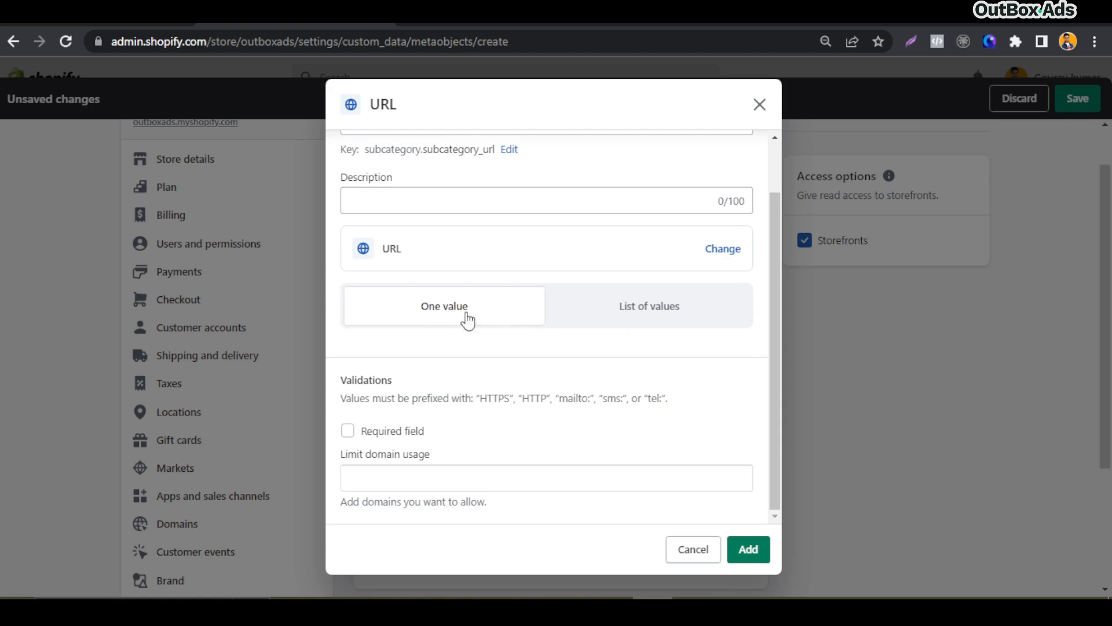
pyautogui.click(737, 547)
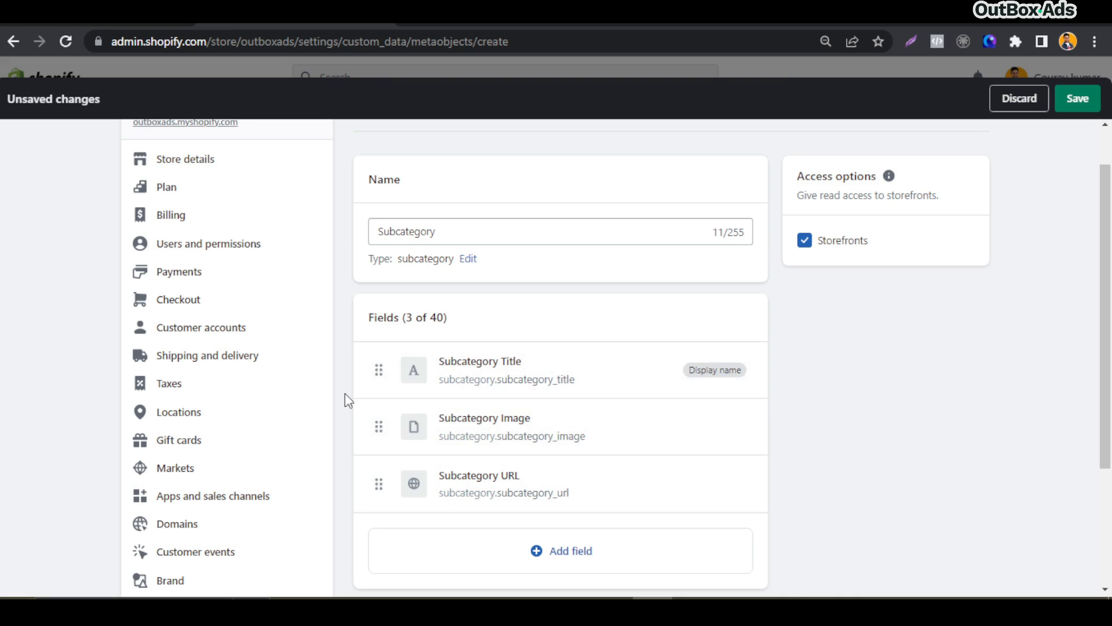
# Move the Subcategory Title field to the end of the field list and save the metaobject definition
pyautogui.moveTo(378, 386); pyautogui.dragTo(379, 484)
pyautogui.scroll(1, 984, 290)
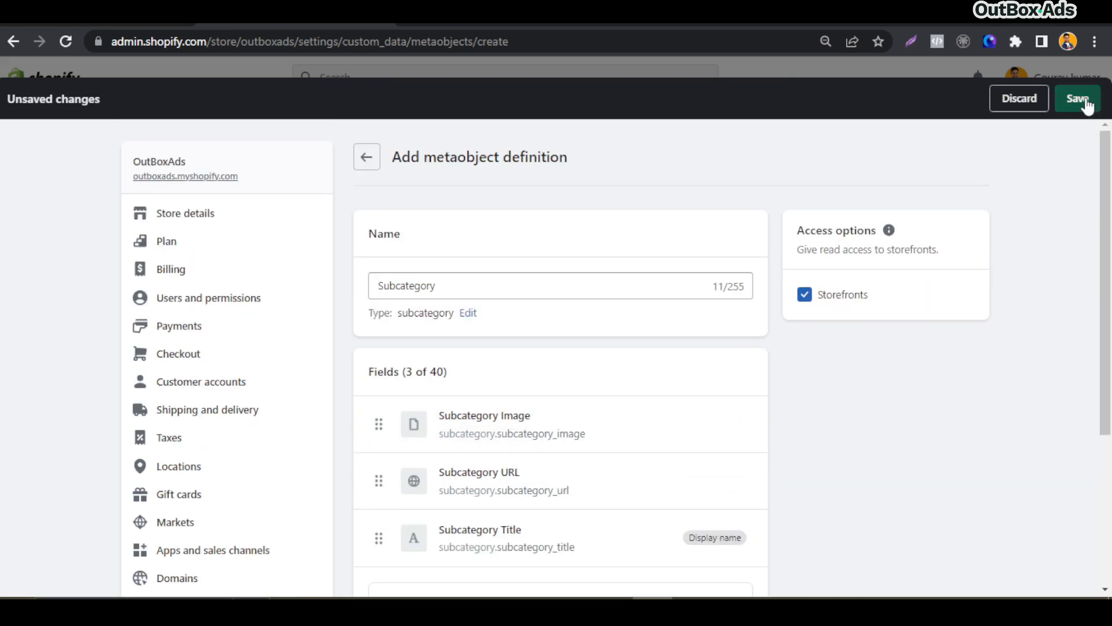
pyautogui.click(1079, 100)
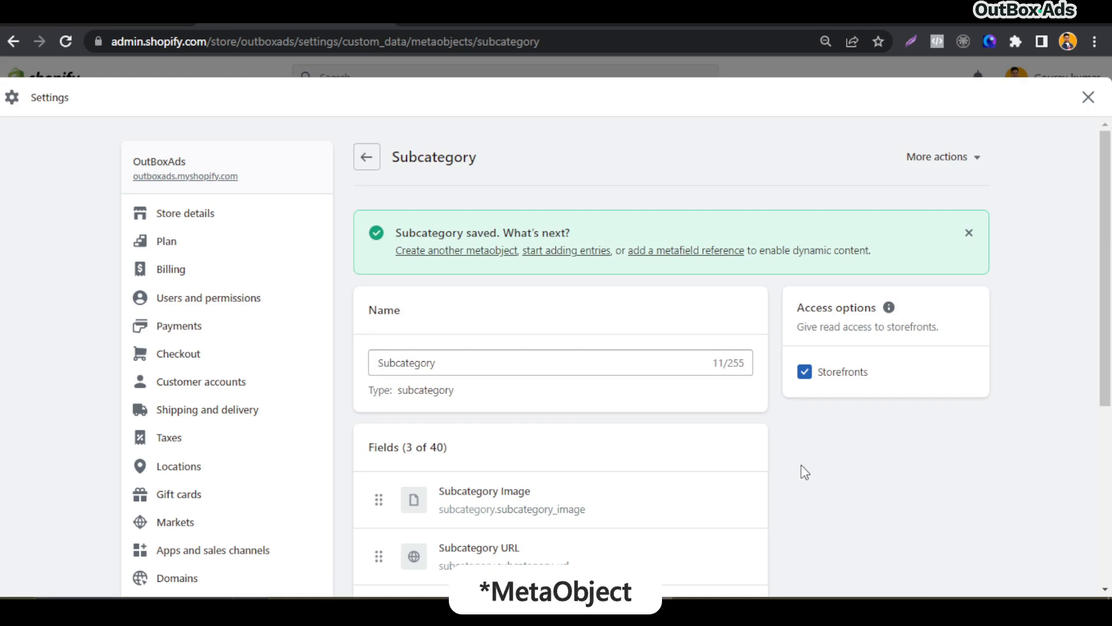
# Return to Custom data and start a new collection metafield definition named Subcategory meta
pyautogui.scroll(-3, 805, 472)
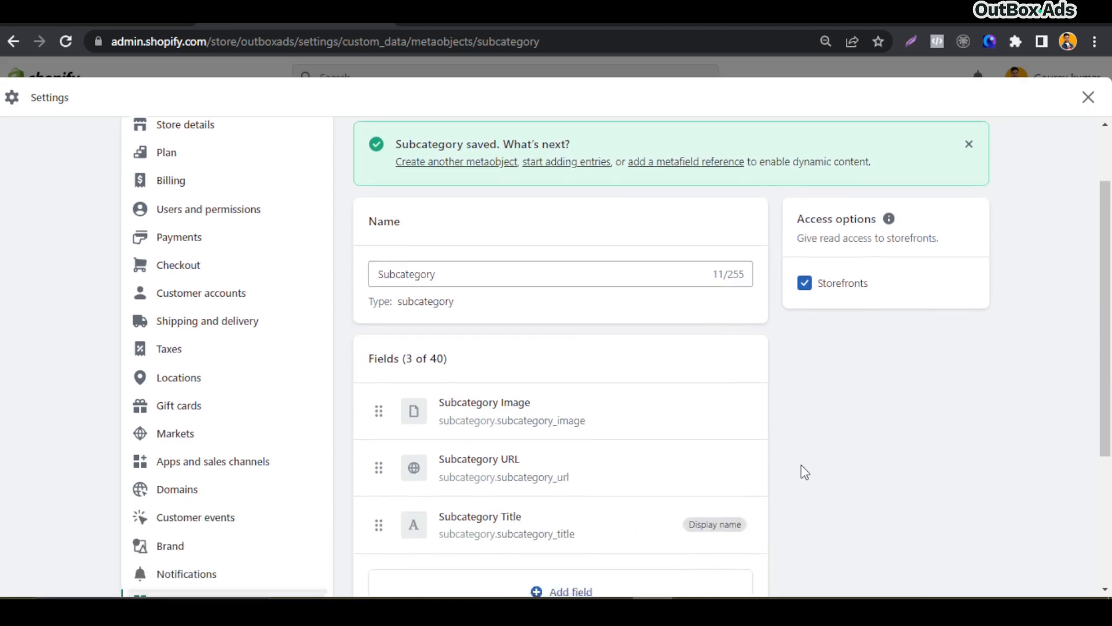
pyautogui.scroll(3, 805, 472)
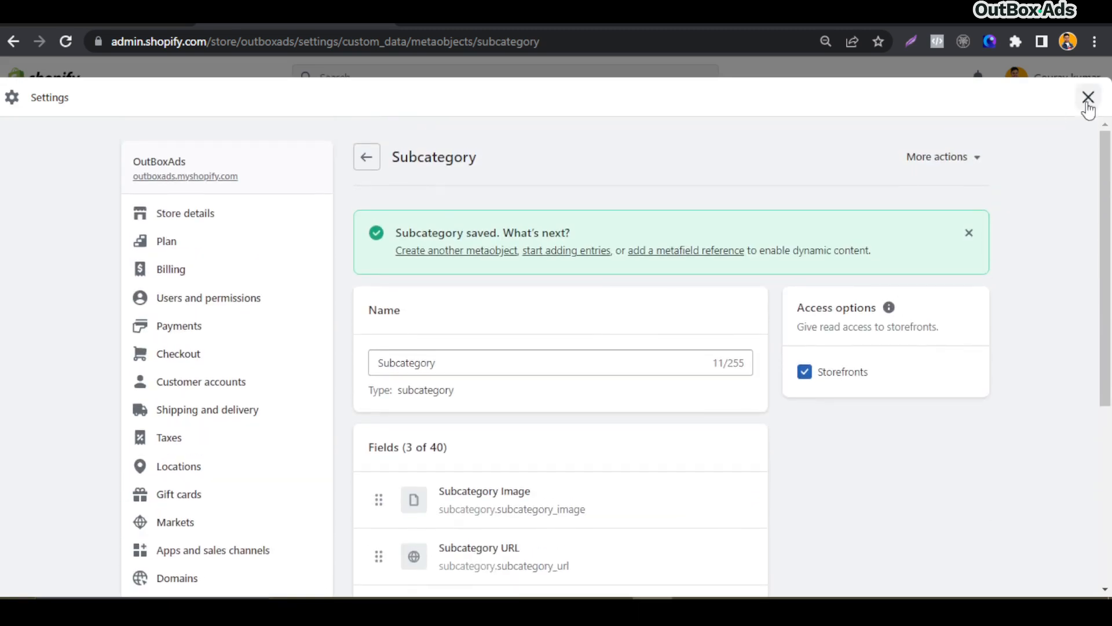
pyautogui.click(372, 165)
pyautogui.scroll(-6, 349, 273)
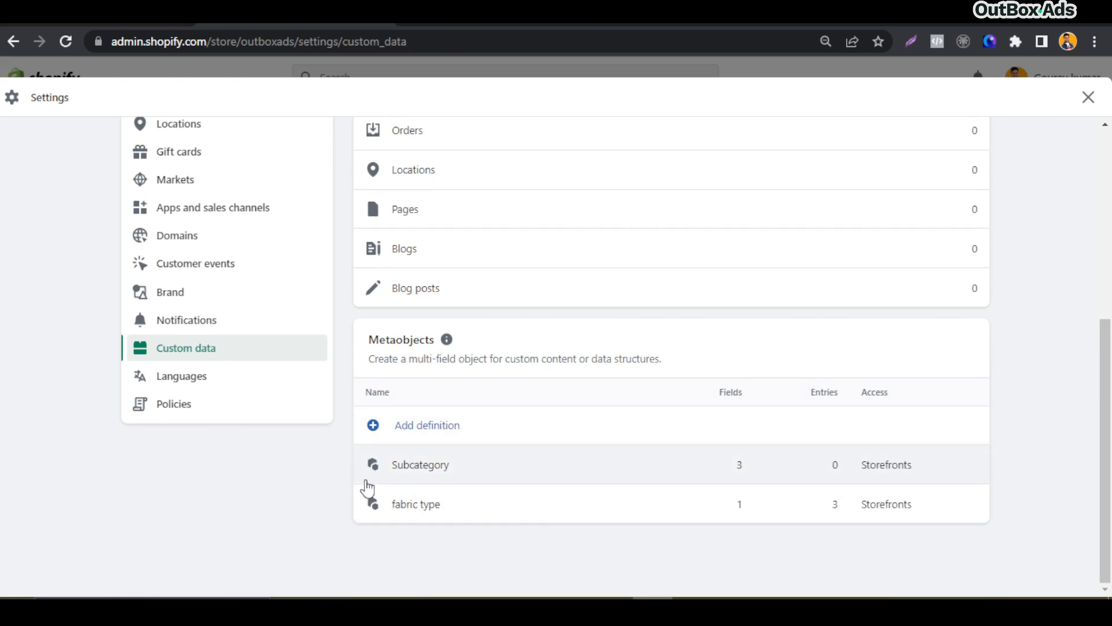
pyautogui.scroll(5, 365, 489)
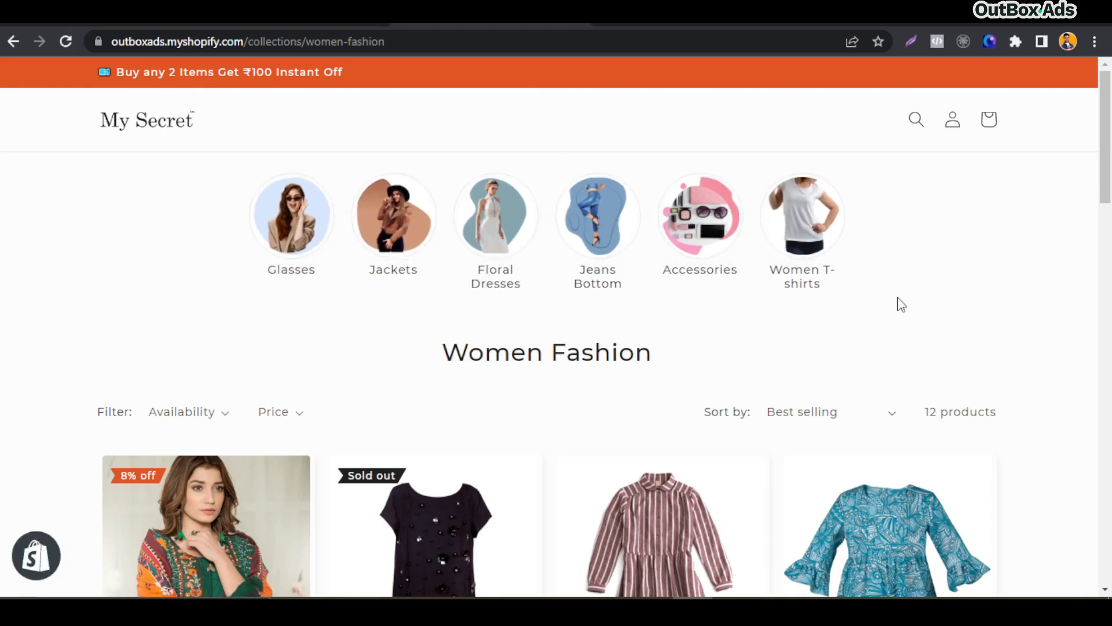
pyautogui.click(150, 130)
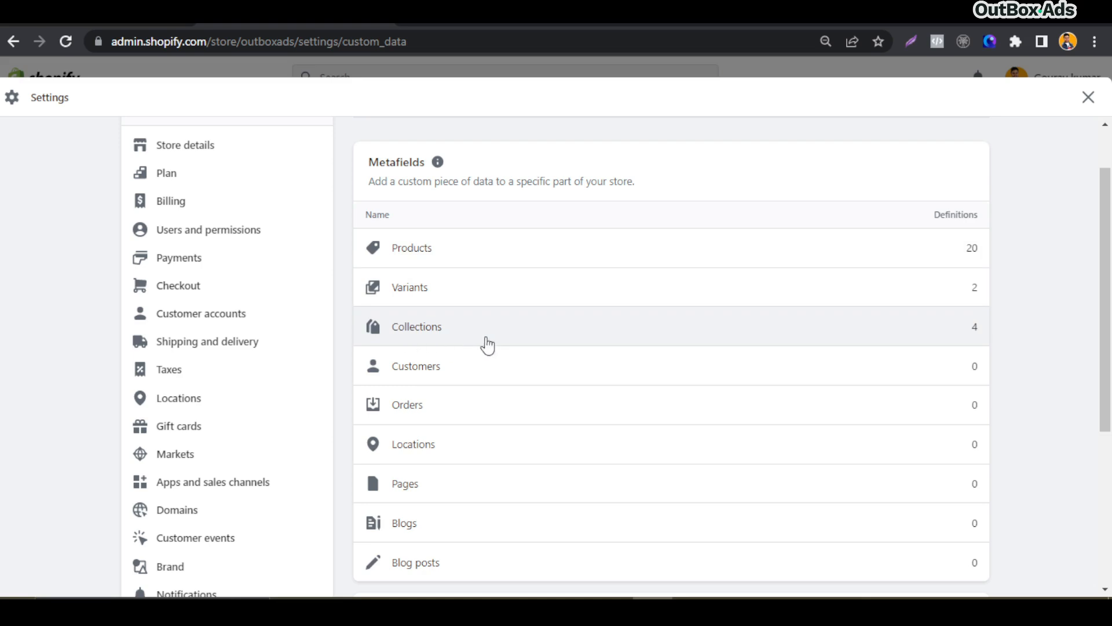
pyautogui.click(460, 336)
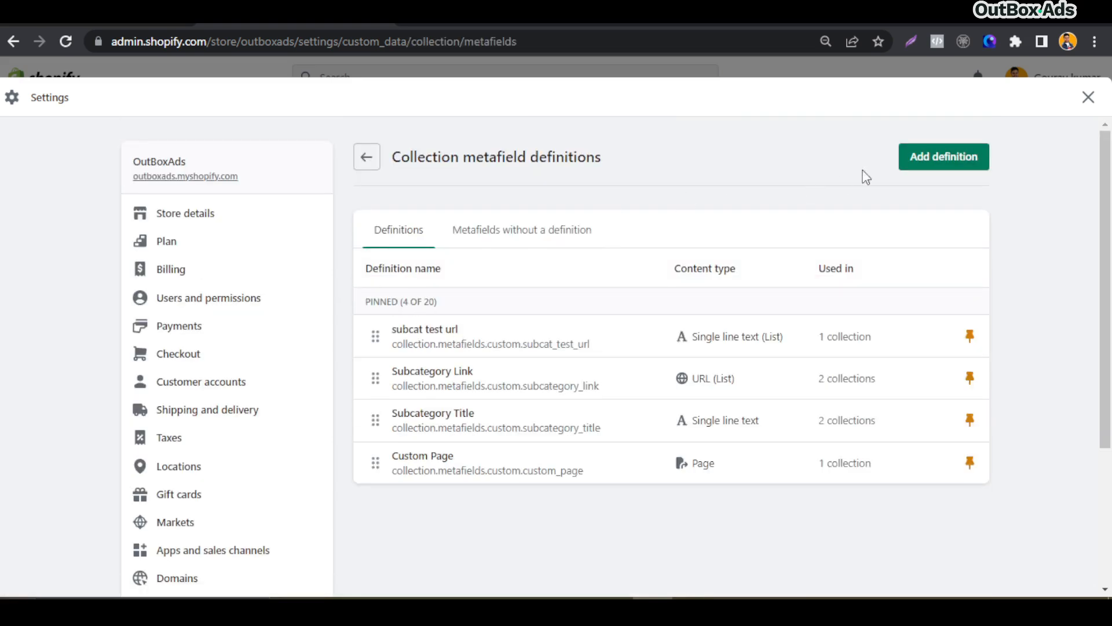
pyautogui.click(939, 171)
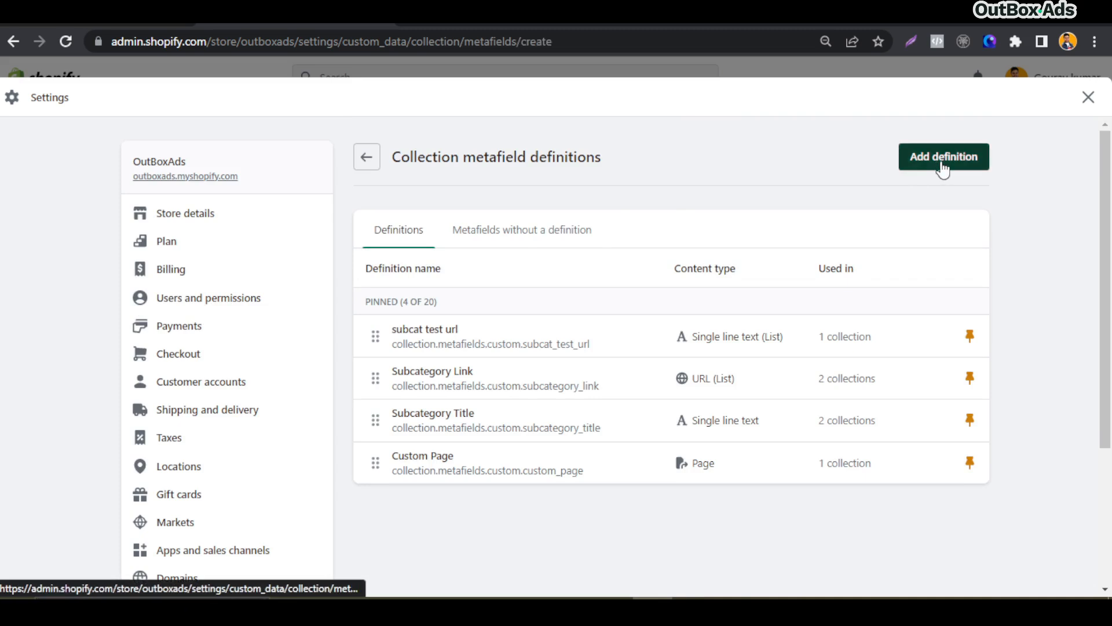
pyautogui.click(429, 256)
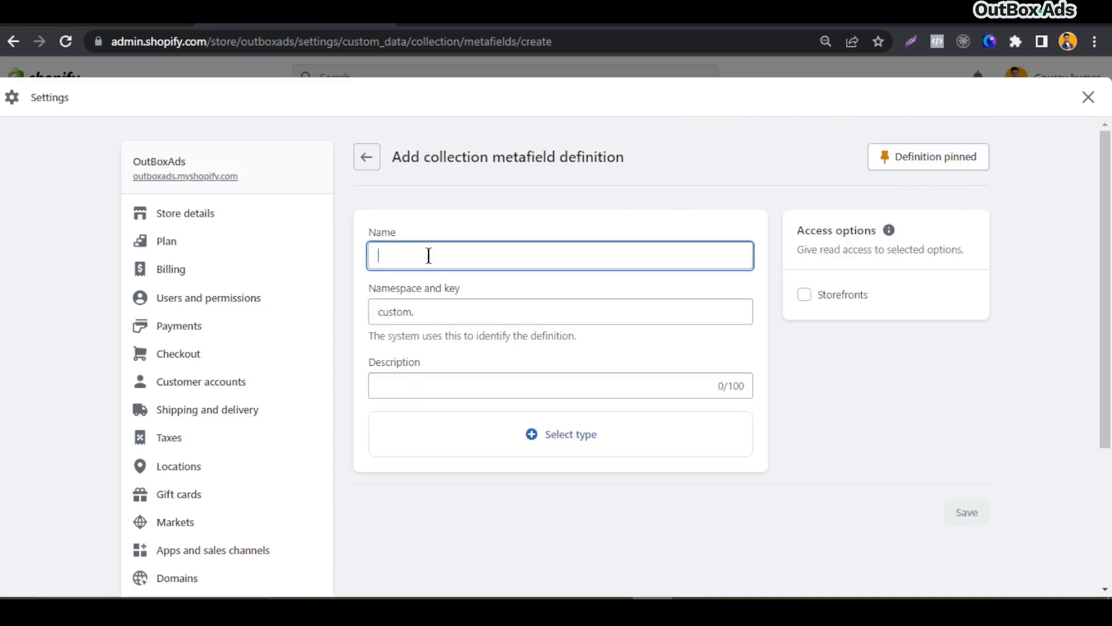
pyautogui.write('Subcategory meta')
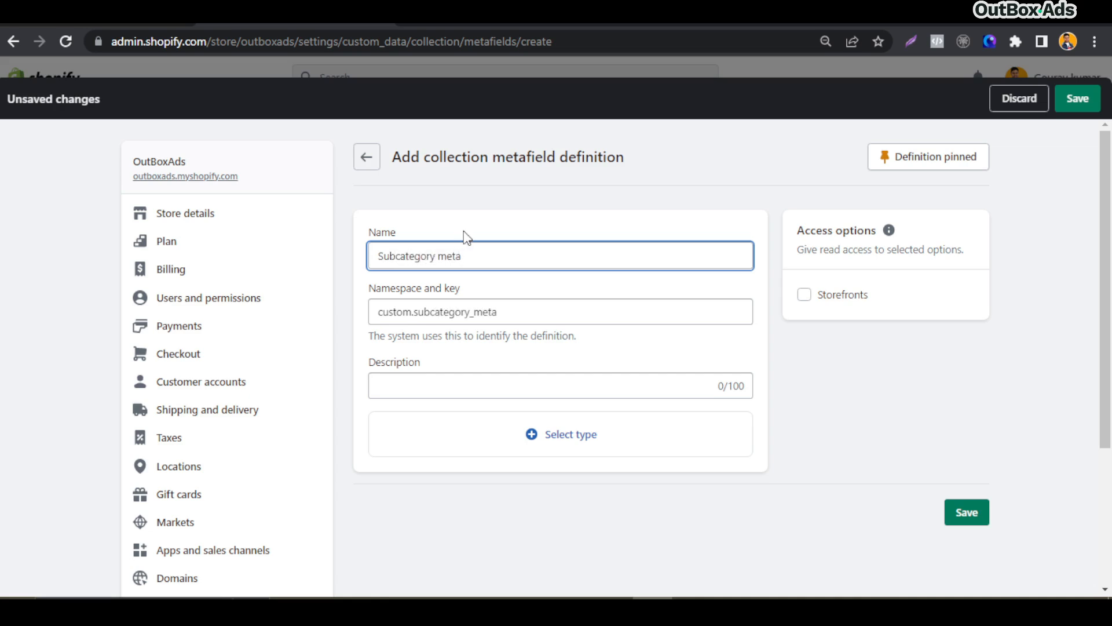
pyautogui.click(478, 228)
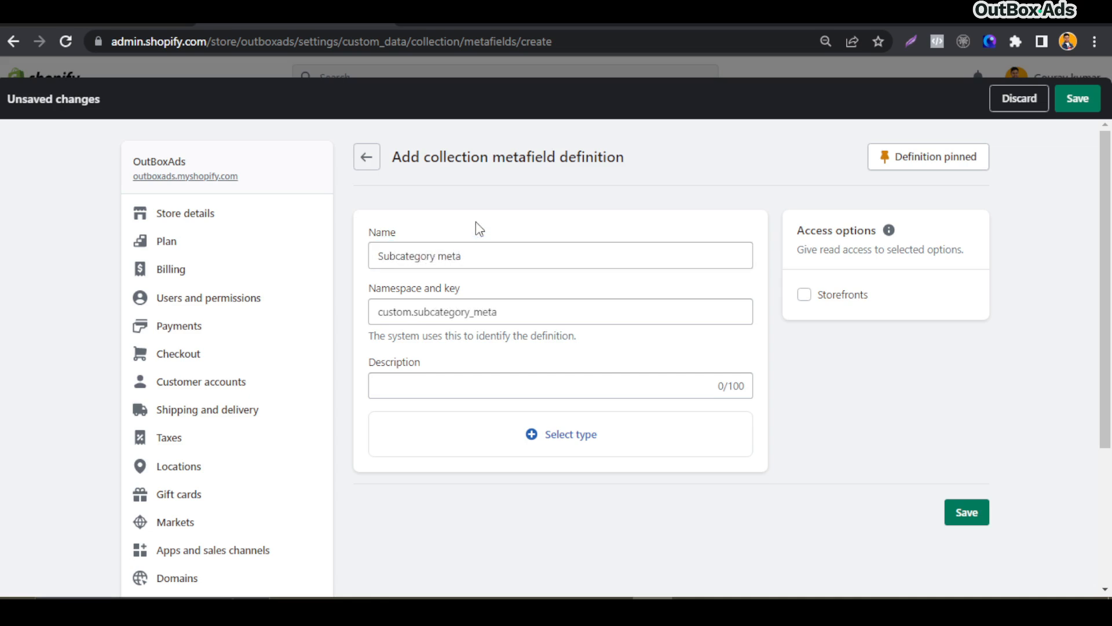
# Enter the description Select metaobjects entries for subcategory
pyautogui.click(435, 386)
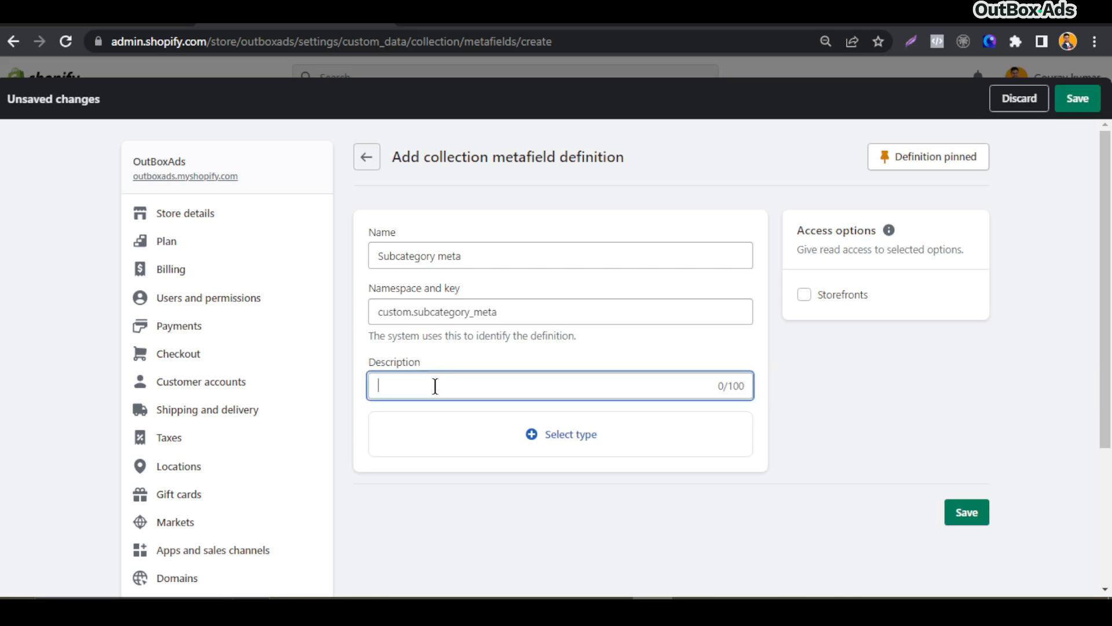
pyautogui.write('Select metaobjects entries for su')
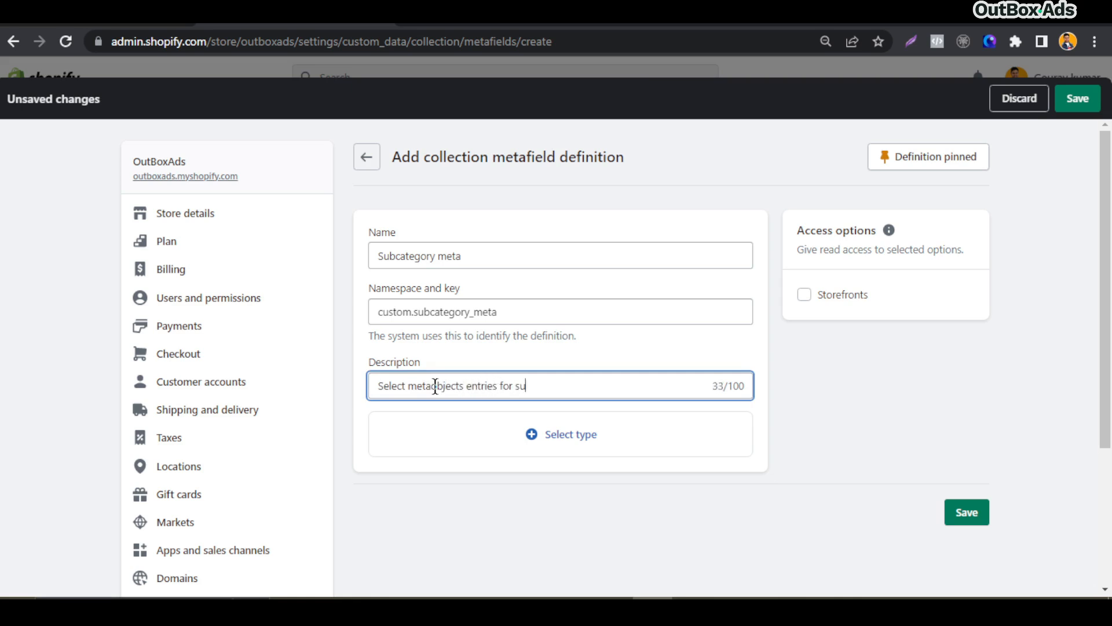
pyautogui.write('bcategory')
pyautogui.click(623, 367)
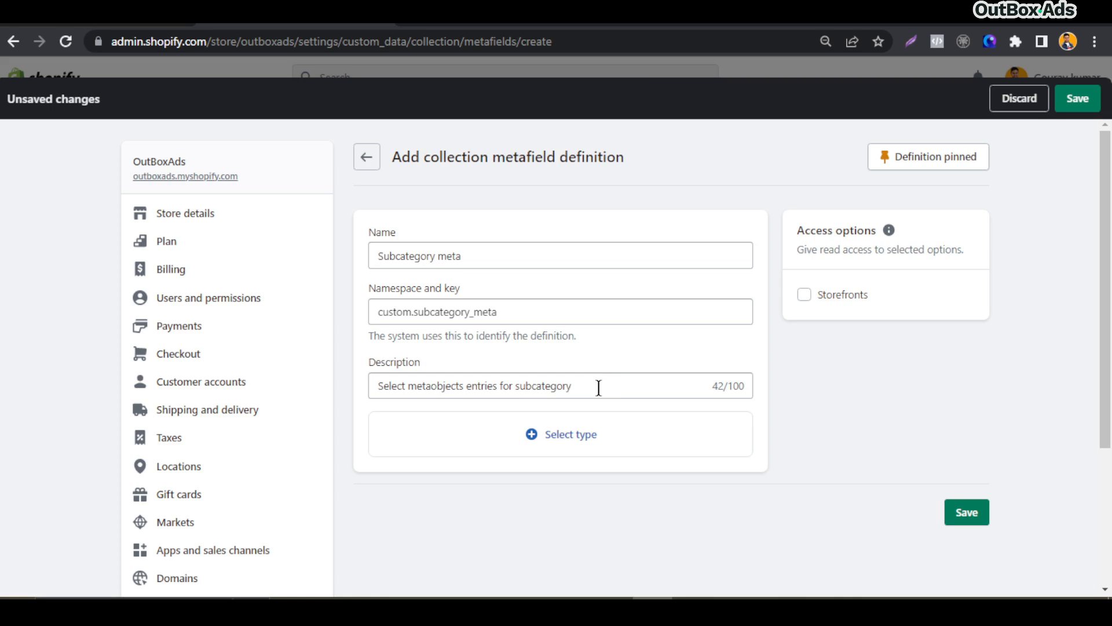
pyautogui.moveTo(600, 388); pyautogui.dragTo(383, 391)
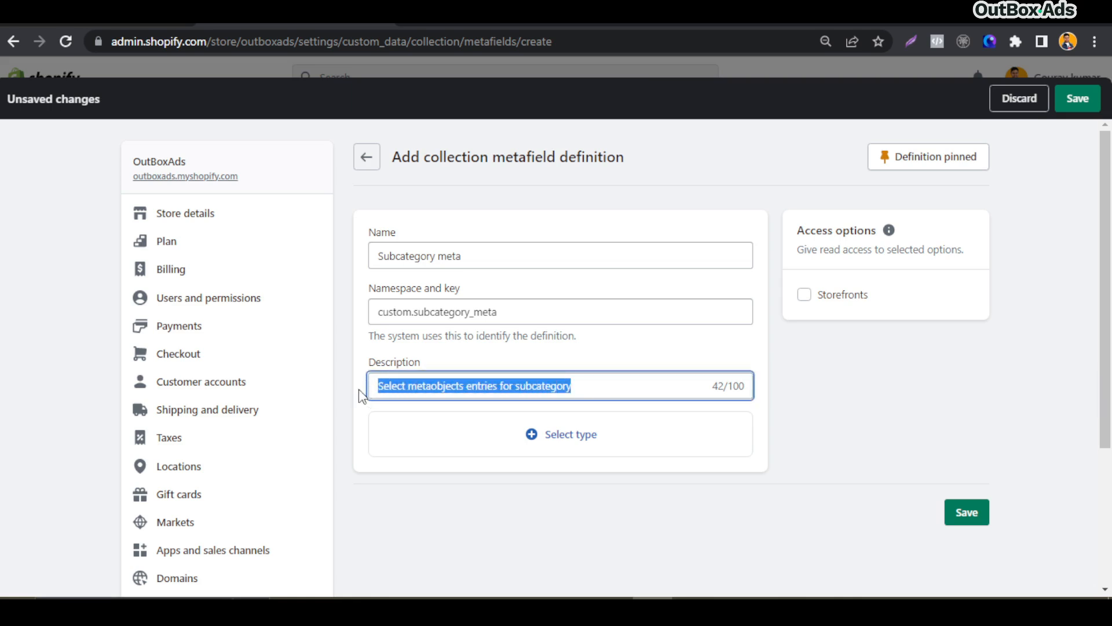
pyautogui.click(360, 389)
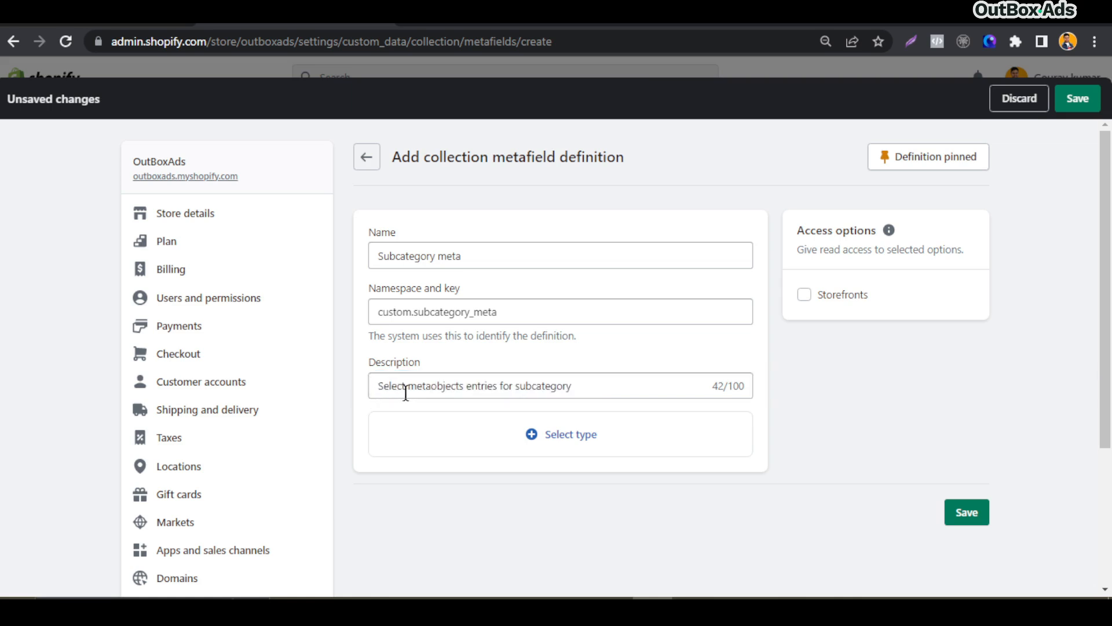
# Set the metafield's type to Metaobject
pyautogui.click(562, 447)
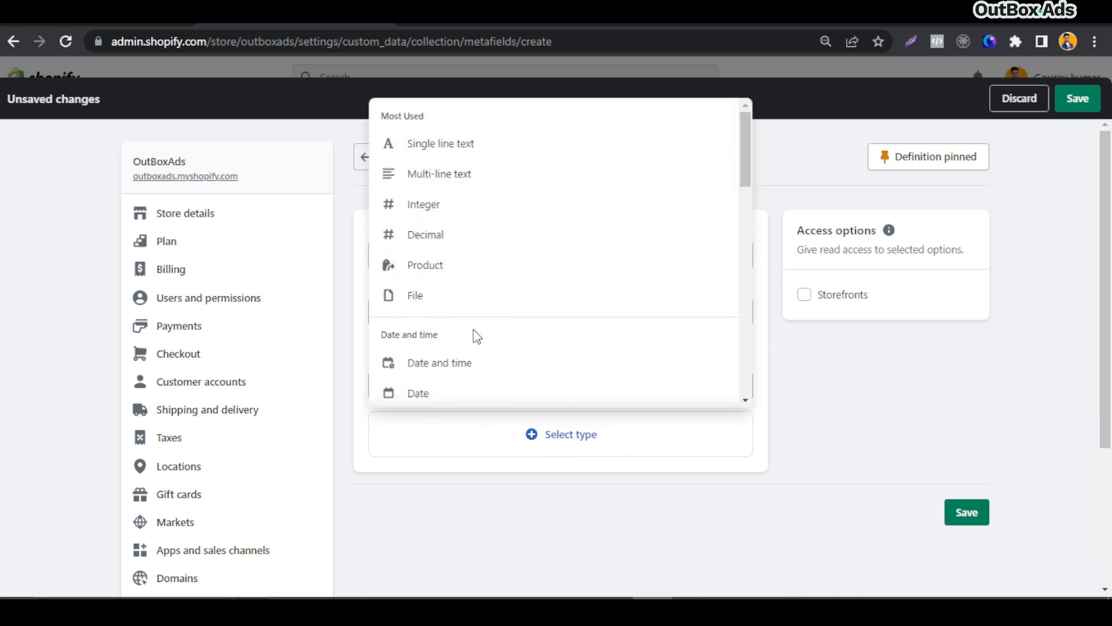
pyautogui.scroll(-5, 481, 360)
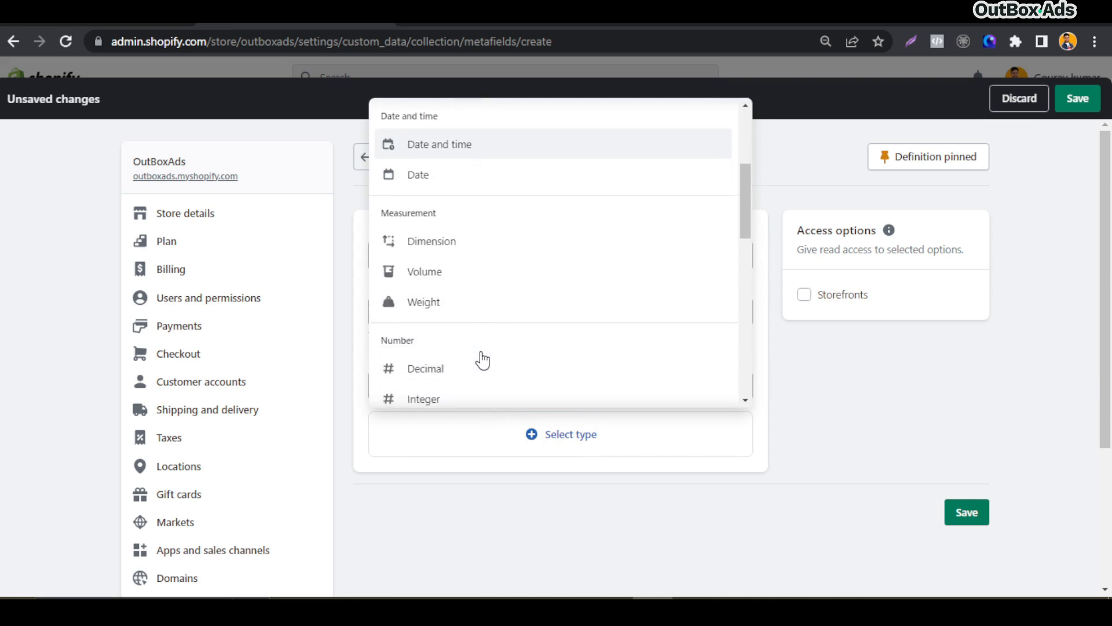
pyautogui.scroll(-5, 481, 354)
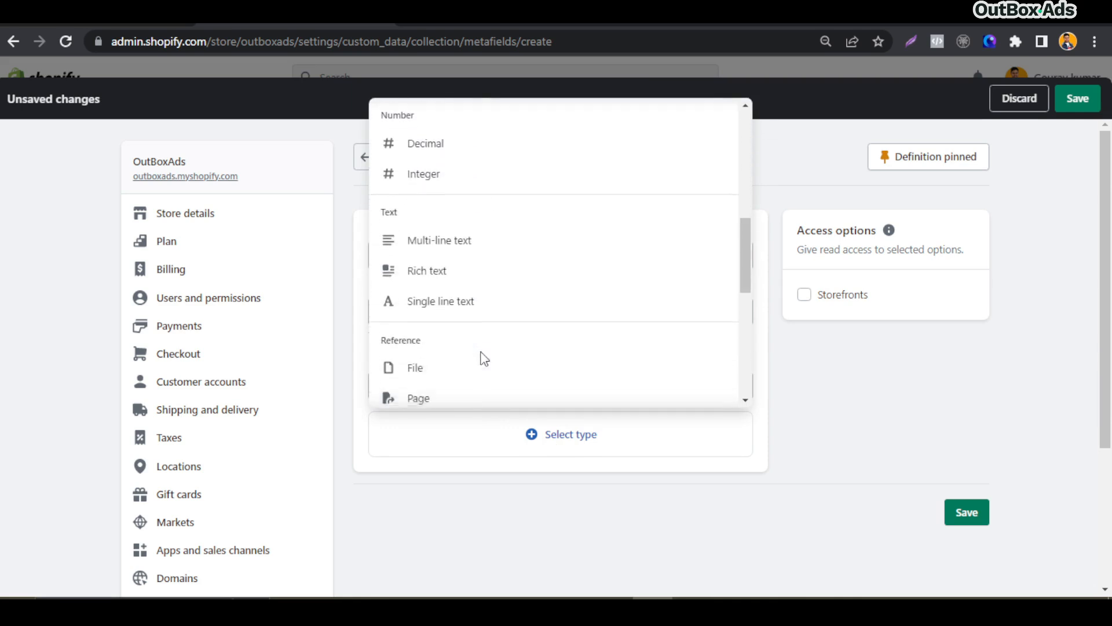
pyautogui.scroll(-2, 481, 359)
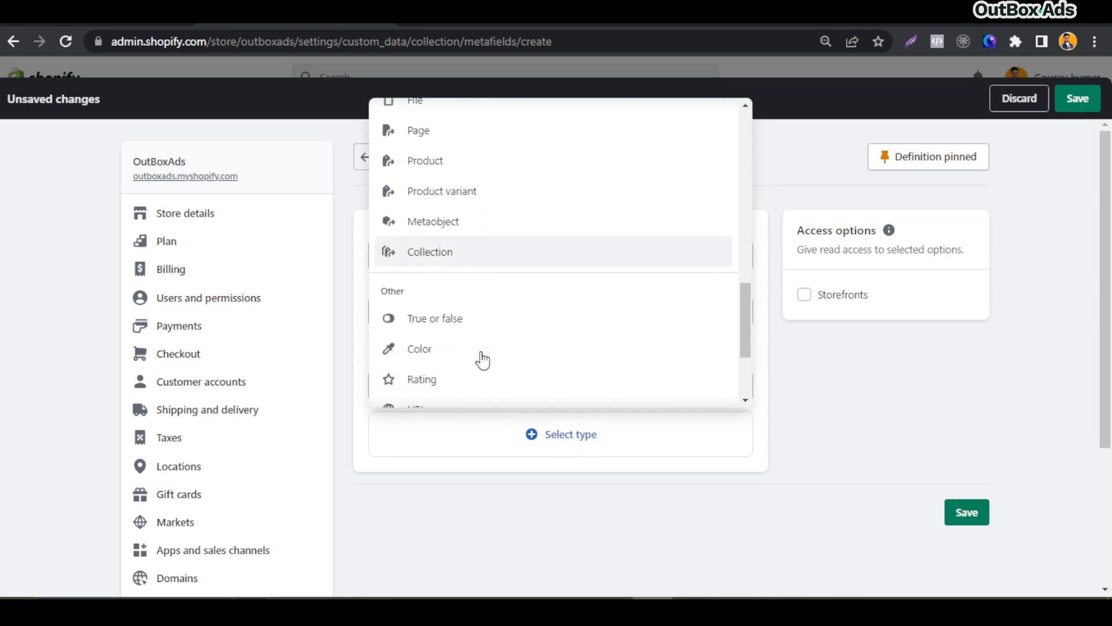
pyautogui.click(457, 226)
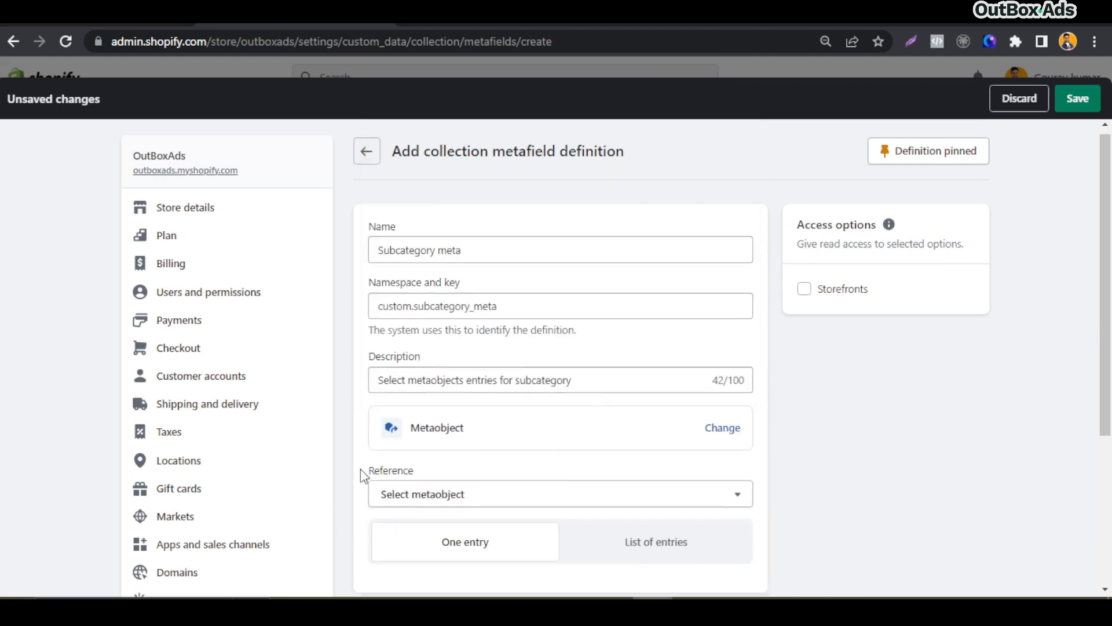
pyautogui.scroll(-3, 363, 472)
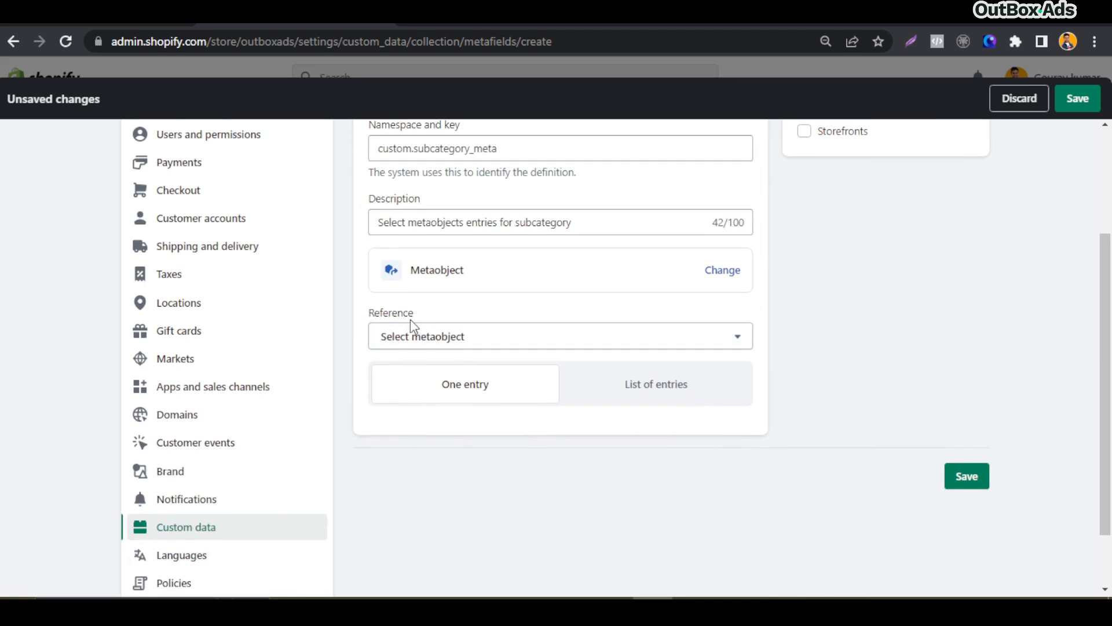
# Set the metafield's reference to Subcategory as a list of entries and save the collection metafield definition
pyautogui.click(502, 342)
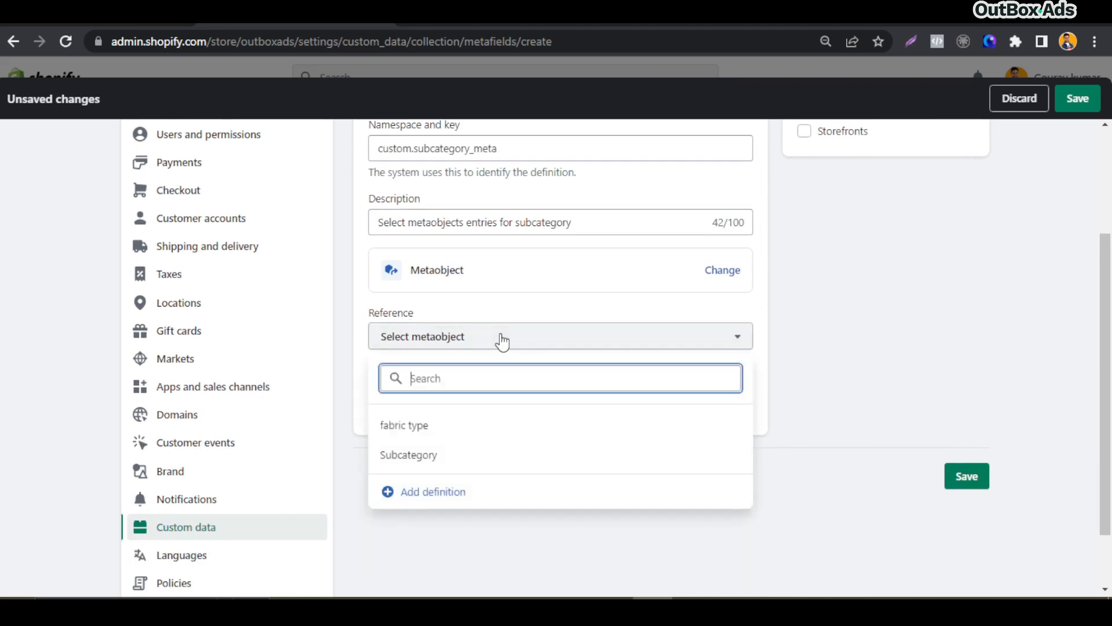
pyautogui.click(424, 462)
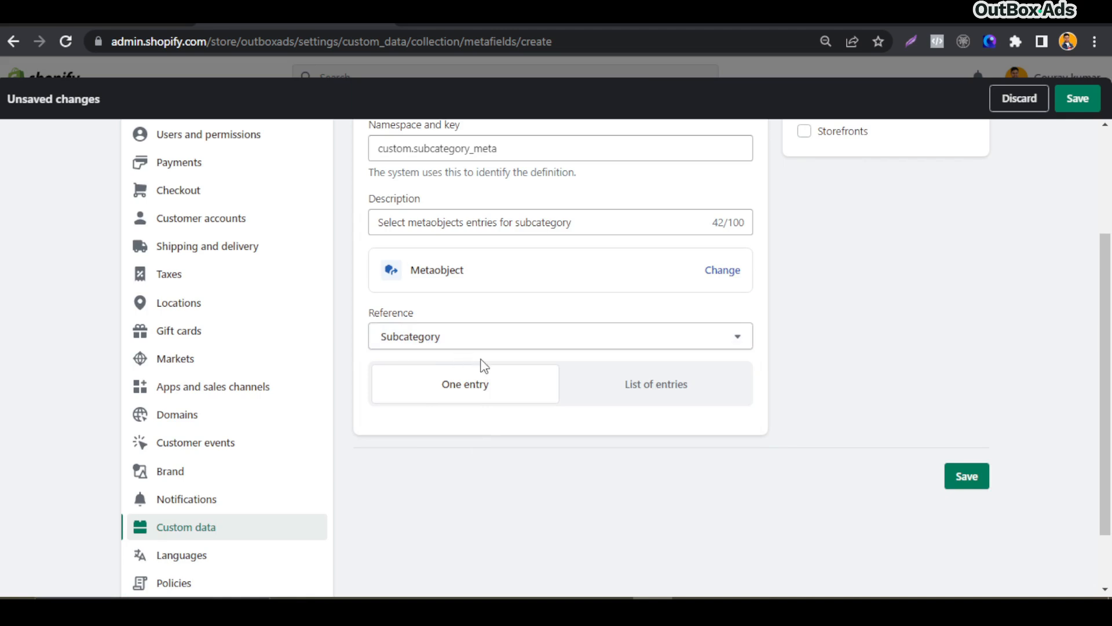
pyautogui.click(641, 390)
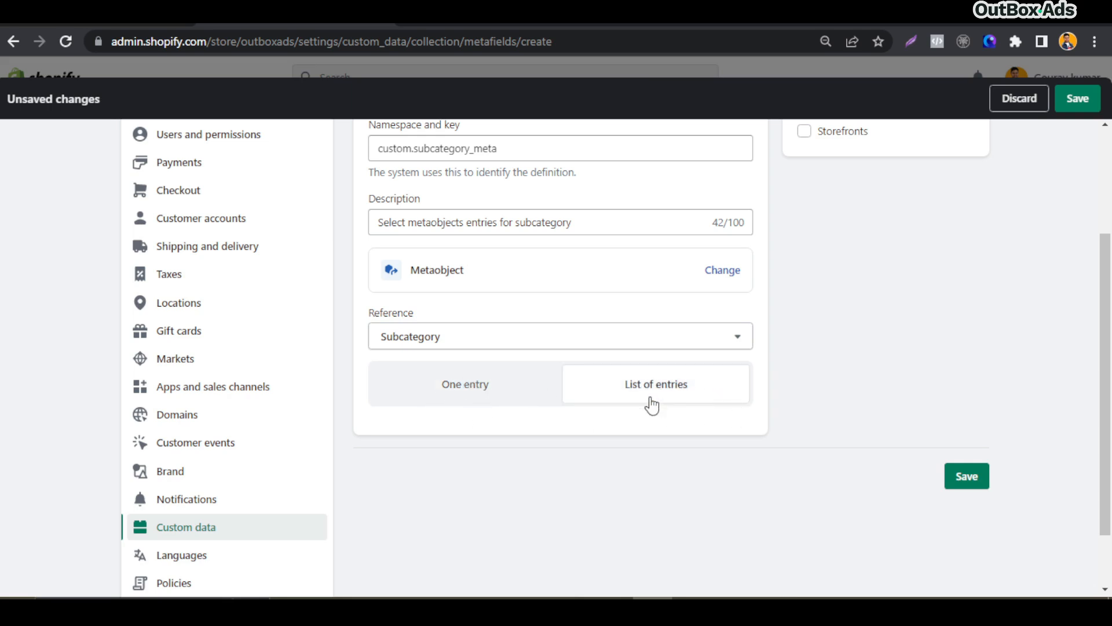
pyautogui.scroll(3, 804, 438)
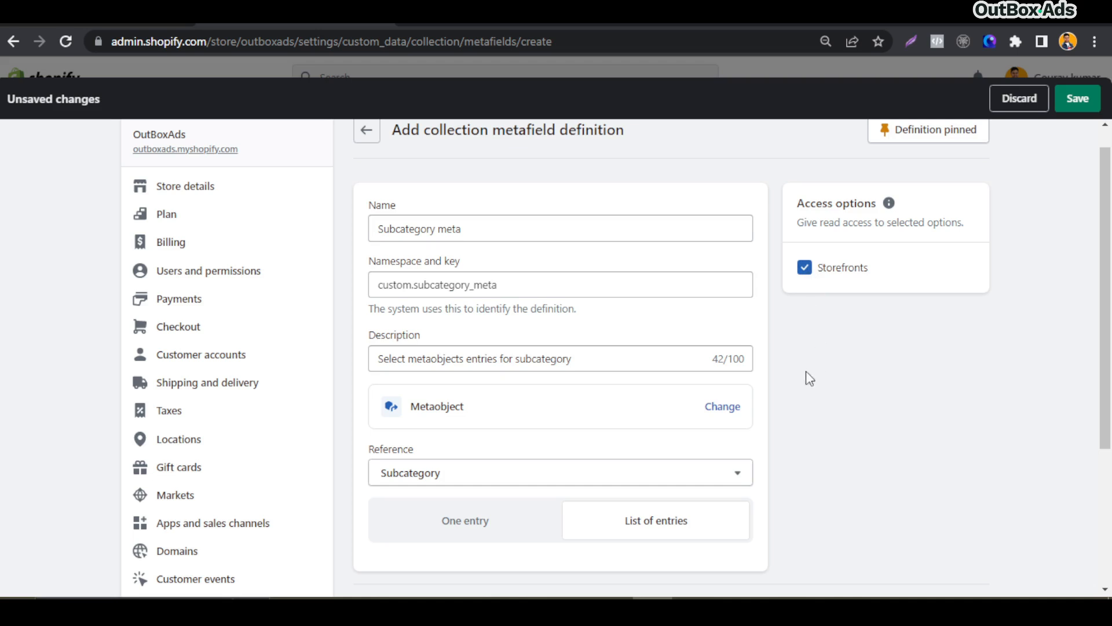
pyautogui.scroll(-3, 805, 377)
pyautogui.click(968, 401)
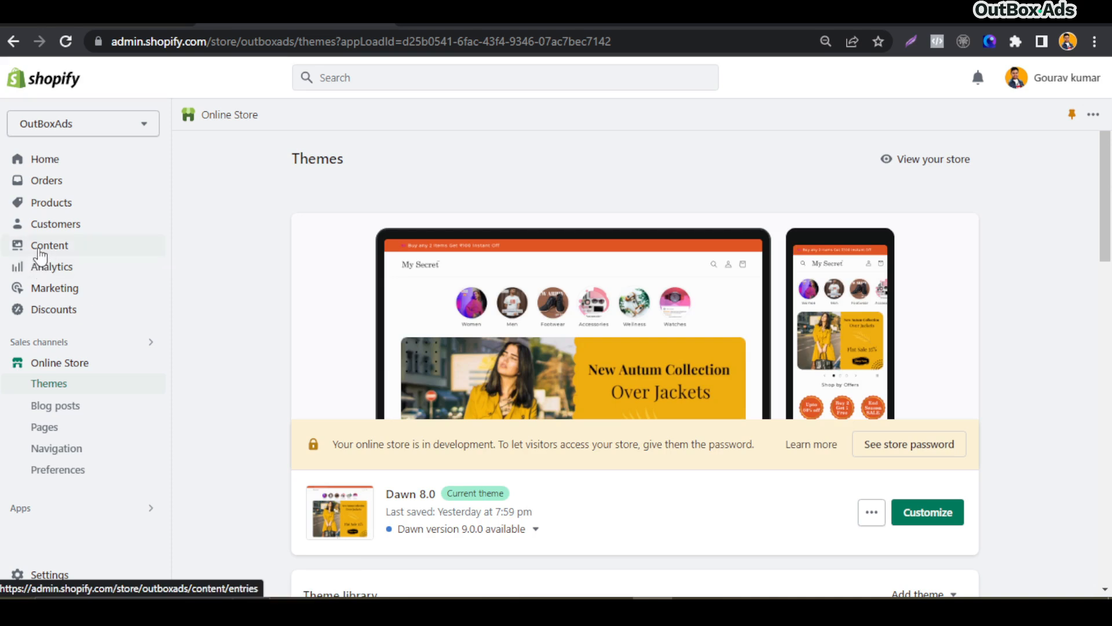
# Open a new Subcategory metaobject entry from the content metaobjects list
pyautogui.click(56, 248)
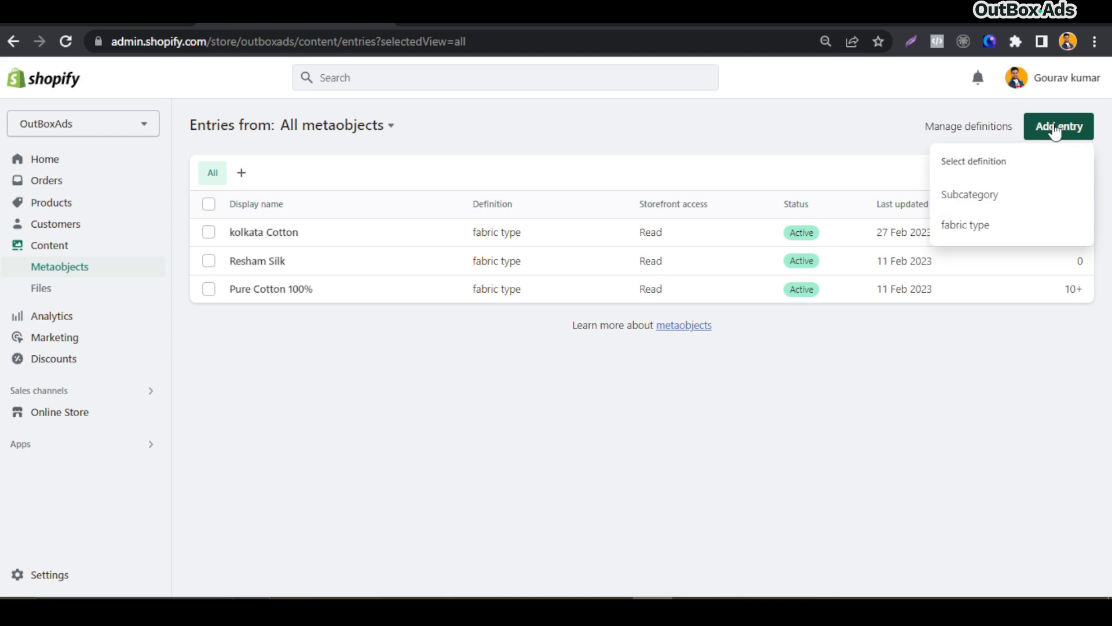
pyautogui.click(991, 201)
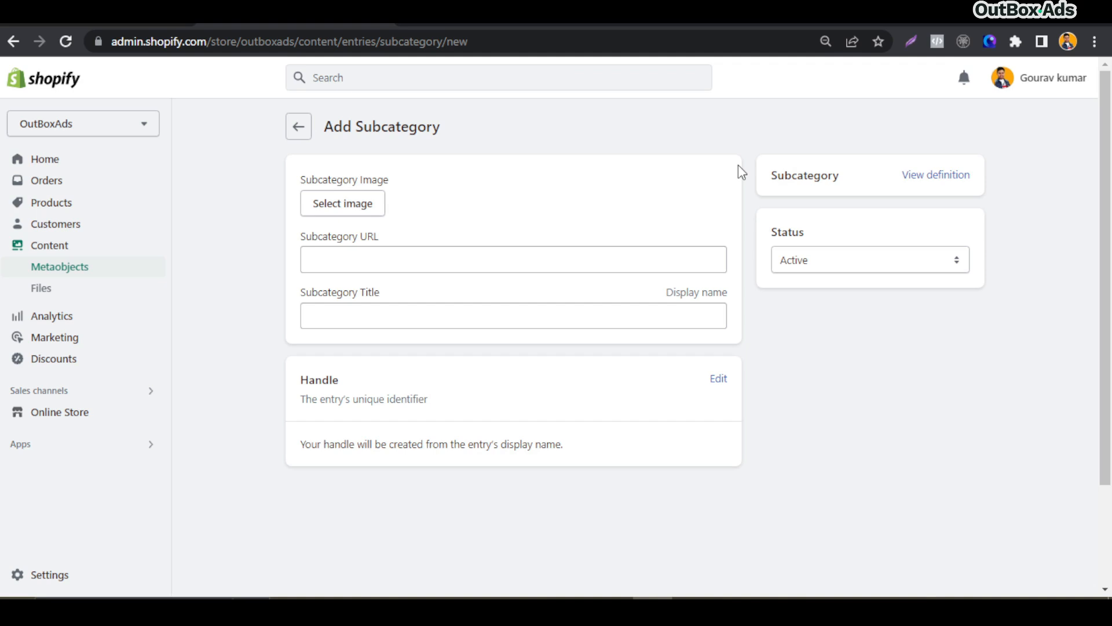
pyautogui.click(342, 265)
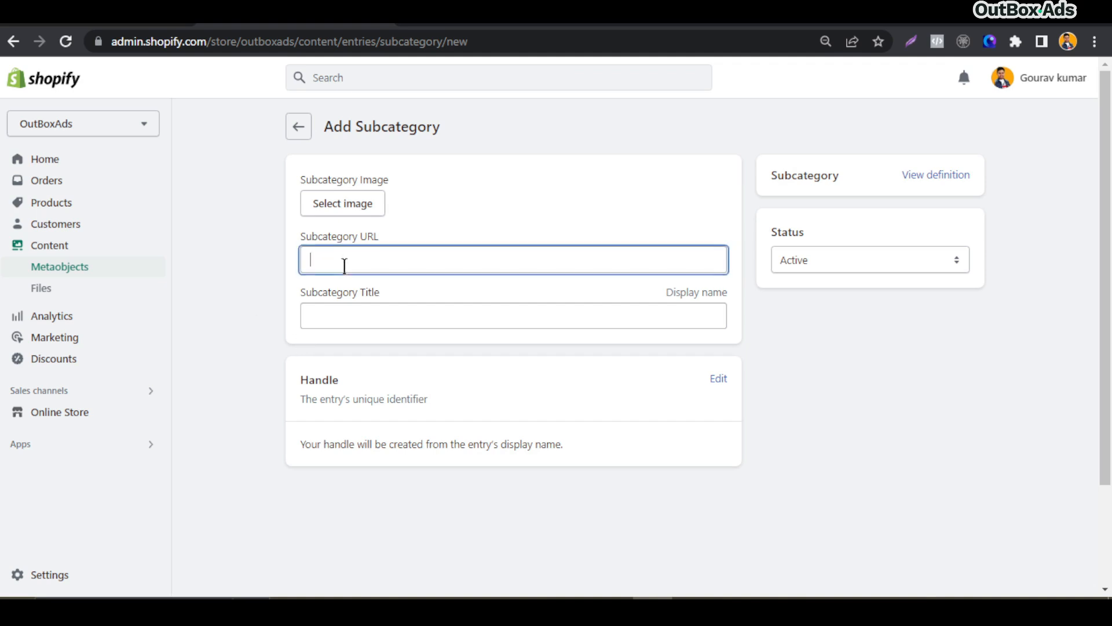
pyautogui.click(343, 314)
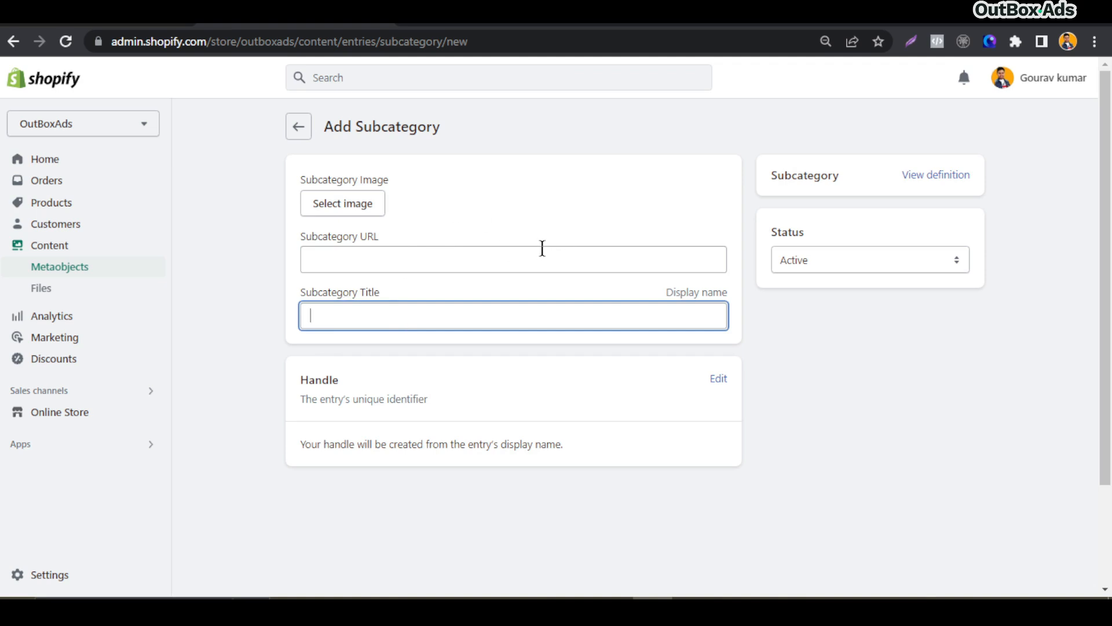
pyautogui.click(749, 297)
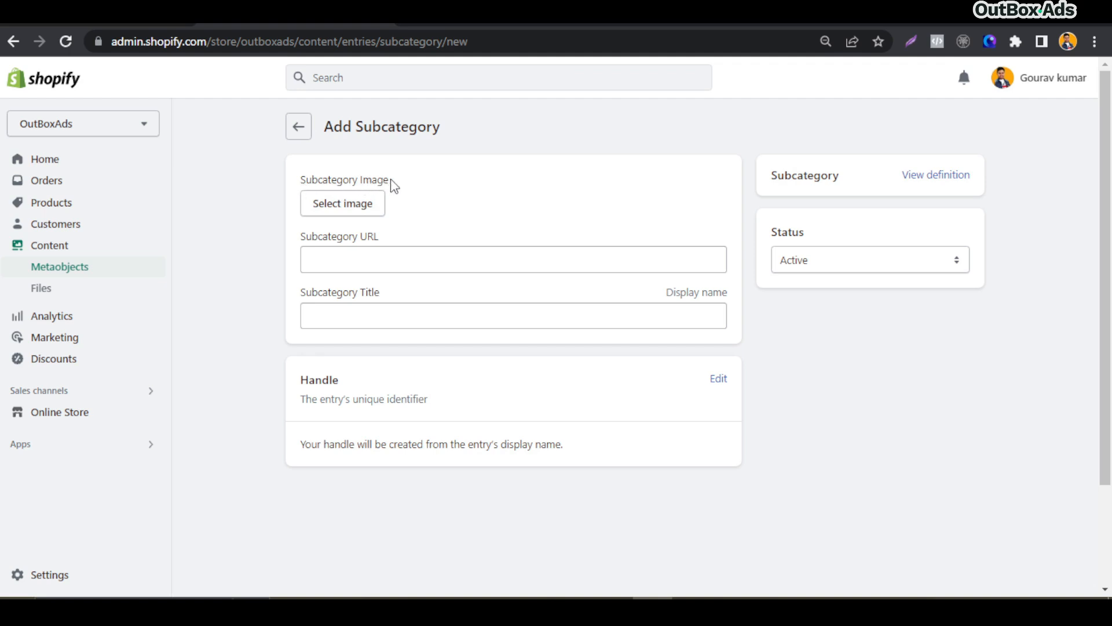
# Choose women_glasses as the Subcategory Image from the store library
pyautogui.click(351, 204)
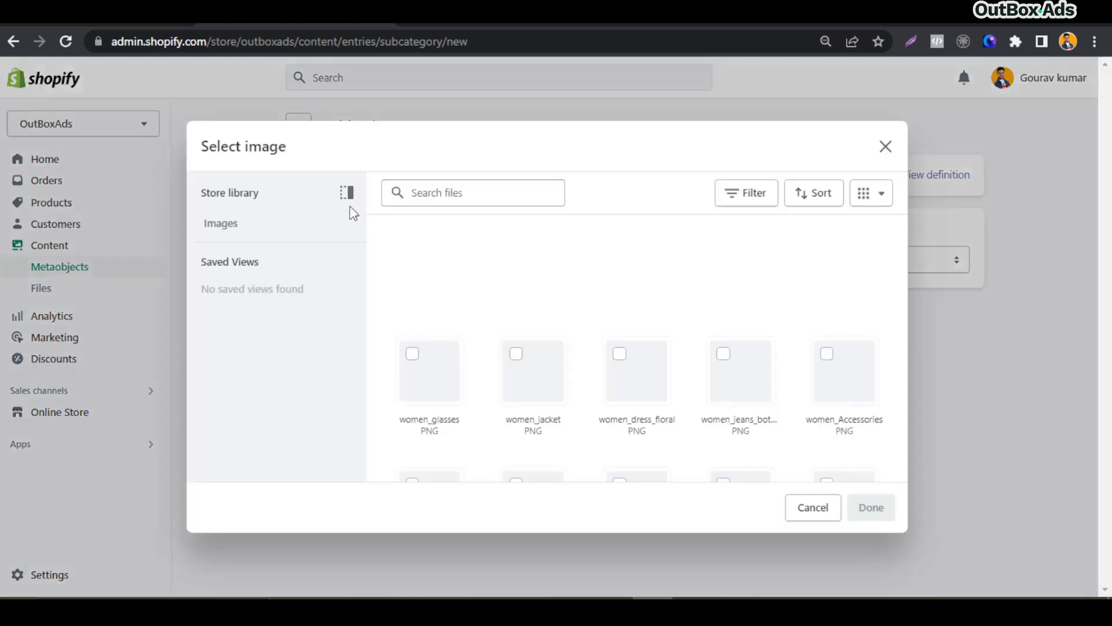
pyautogui.scroll(-1, 374, 281)
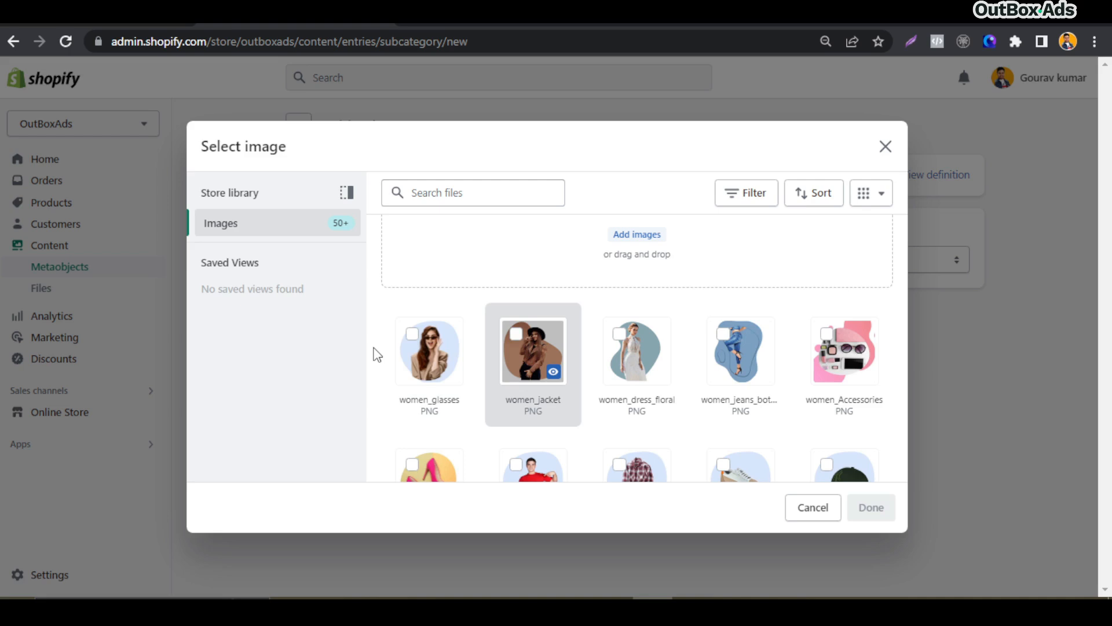
pyautogui.click(429, 350)
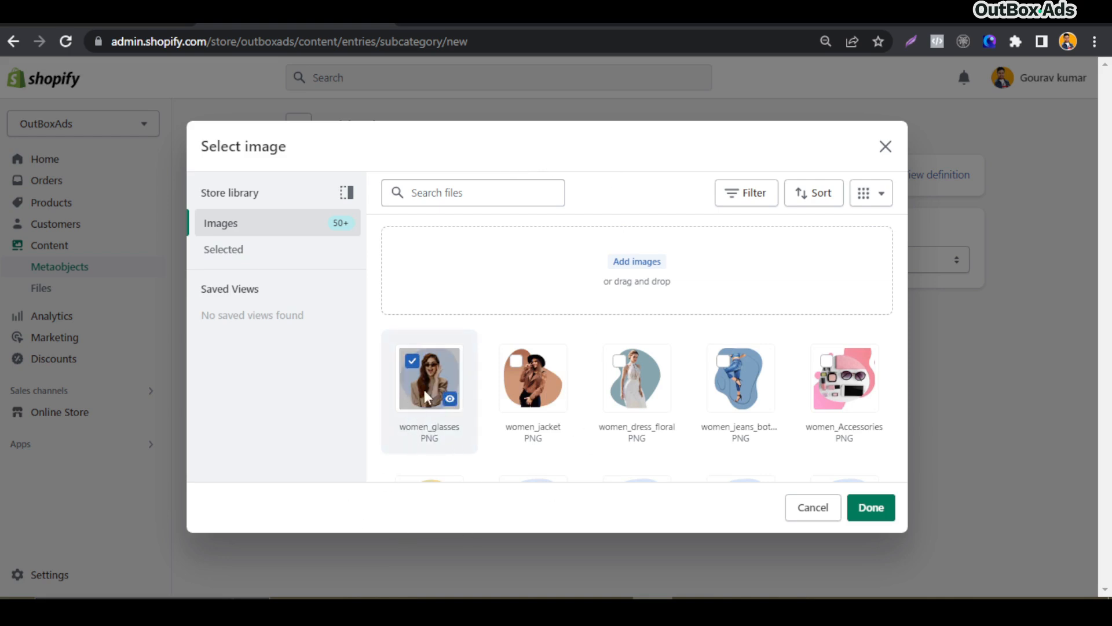
pyautogui.click(886, 507)
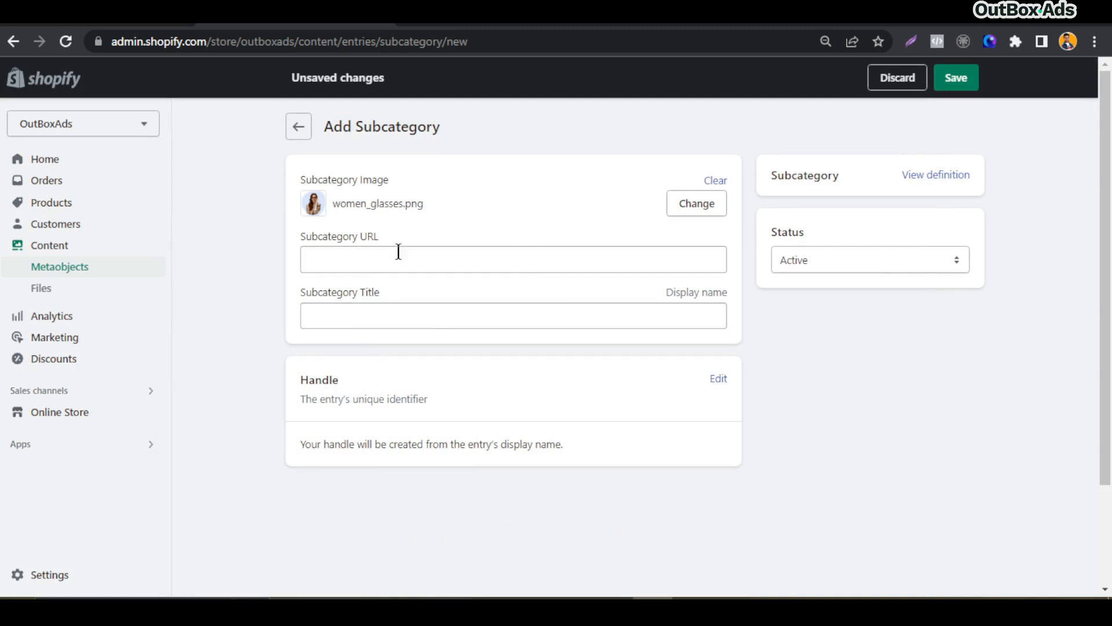
# Switch to Notepad, copy the women-fashion collection URL, and paste it into the Subcategory URL field
pyautogui.click(342, 266)
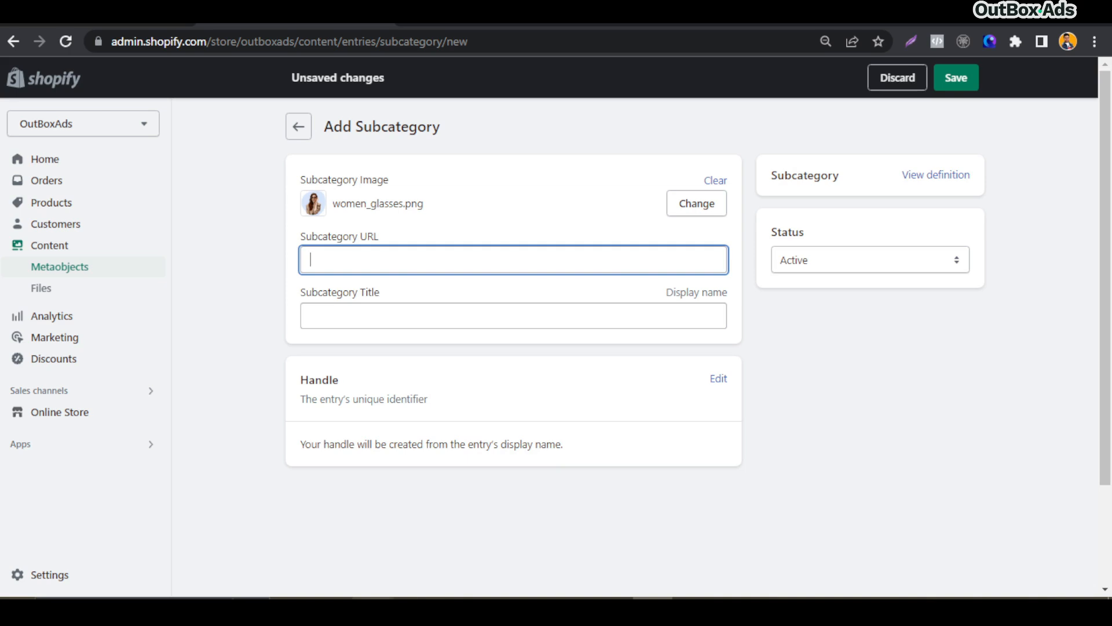
pyautogui.hotkey('alt', 'Tab')
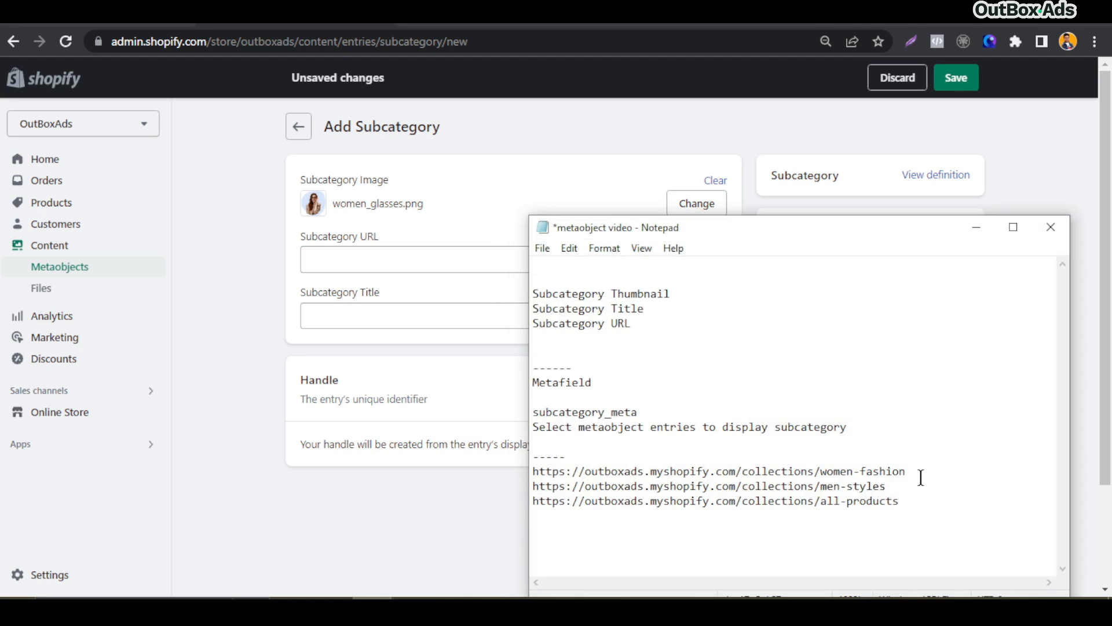
pyautogui.moveTo(911, 464); pyautogui.dragTo(926, 497)
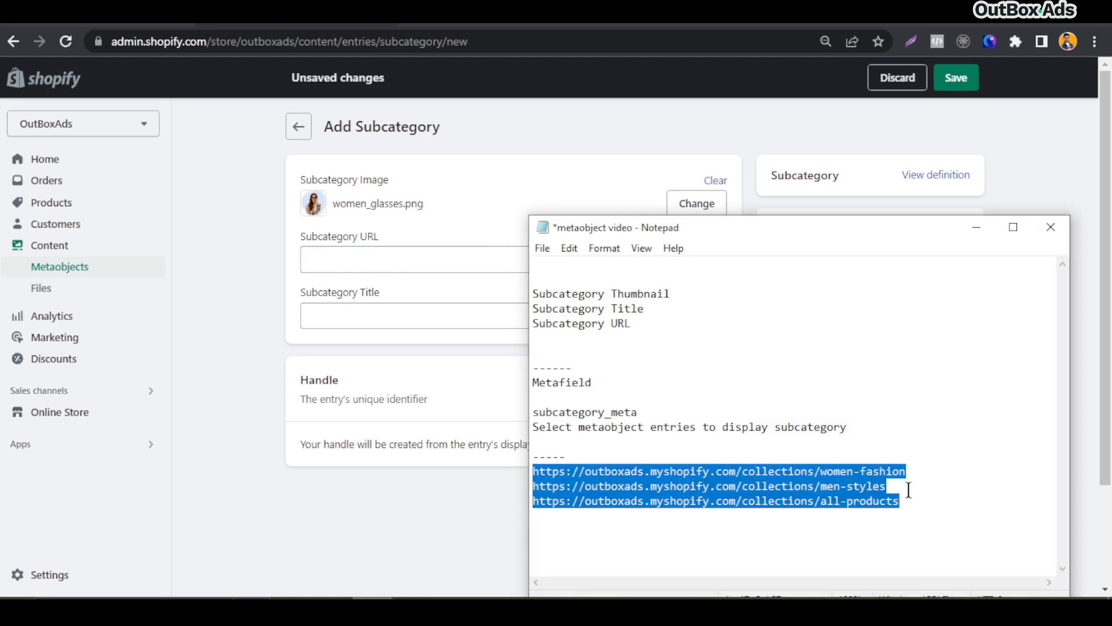
pyautogui.click(910, 496)
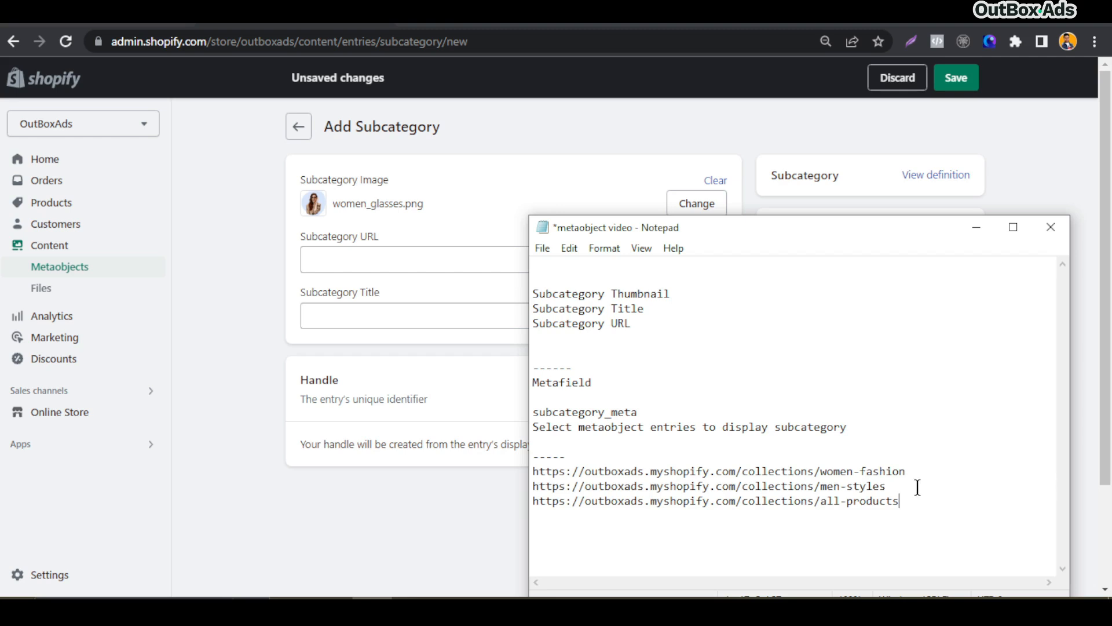
pyautogui.moveTo(914, 474); pyautogui.dragTo(578, 471)
pyautogui.click(615, 478)
pyautogui.moveTo(917, 471); pyautogui.dragTo(534, 472)
pyautogui.hotkey('ctrl', 'c')
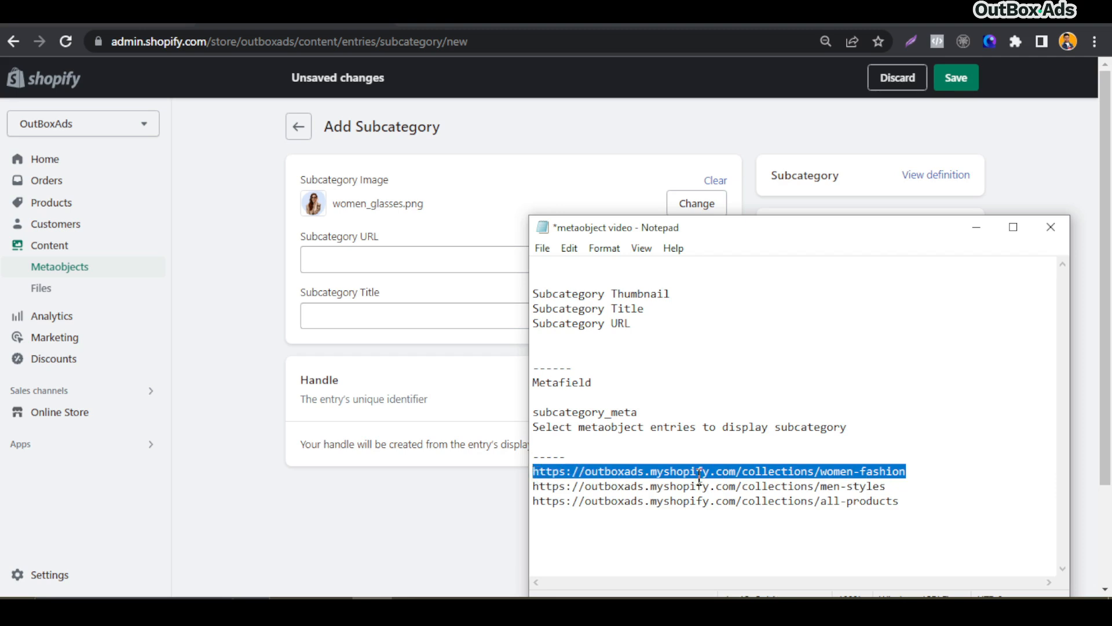
pyautogui.click(372, 255)
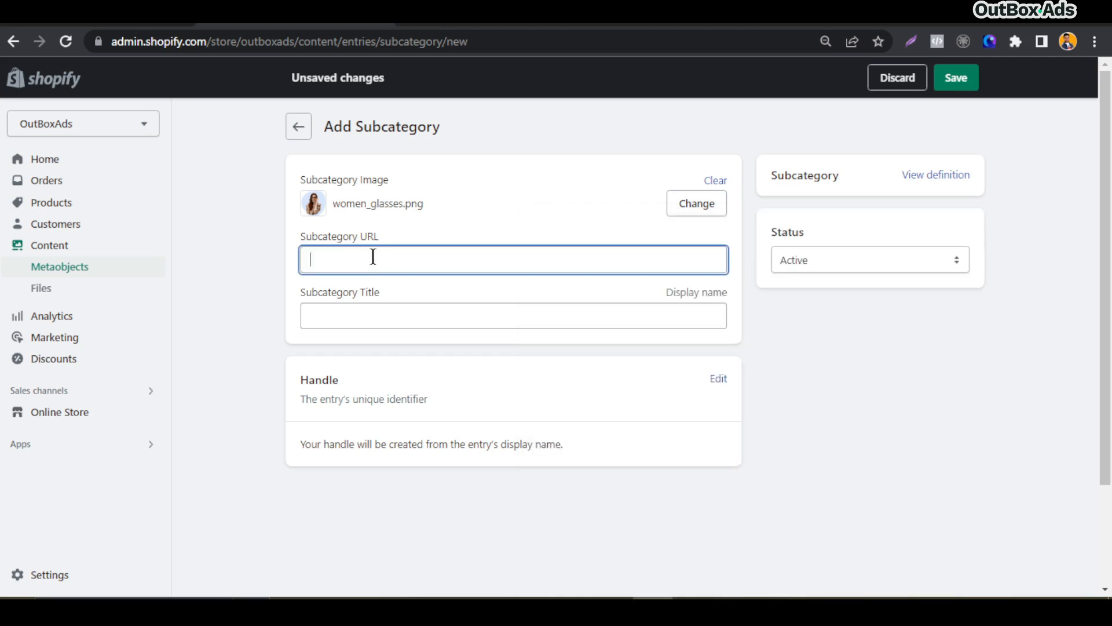
pyautogui.hotkey('ctrl', 'v')
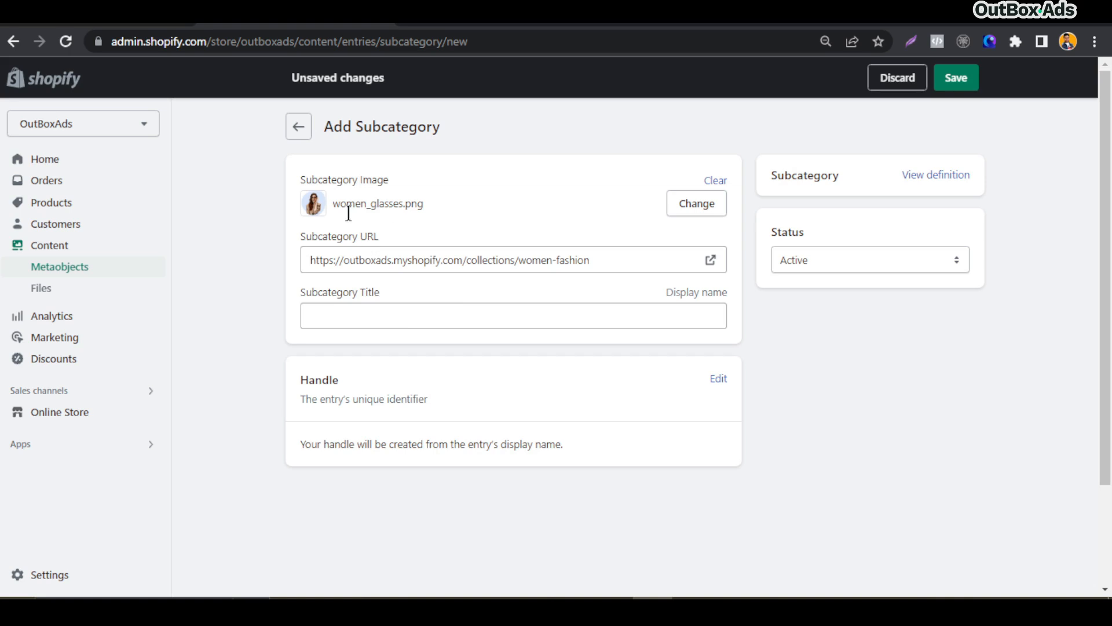
# Set the Subcategory Title to Glasses and save the entry
pyautogui.click(398, 316)
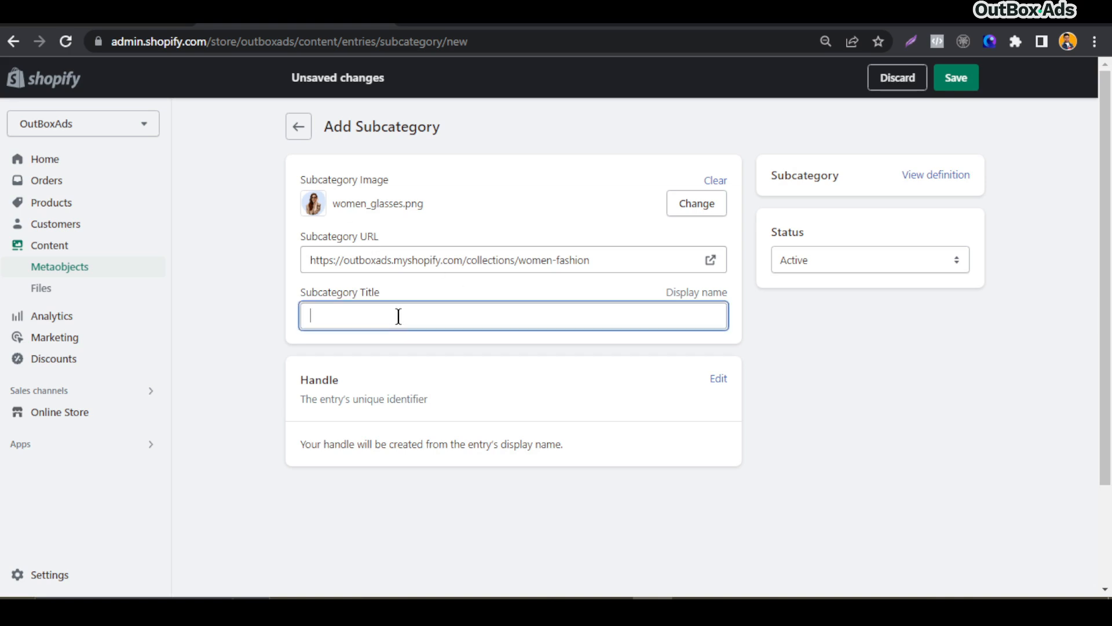
pyautogui.write('G')
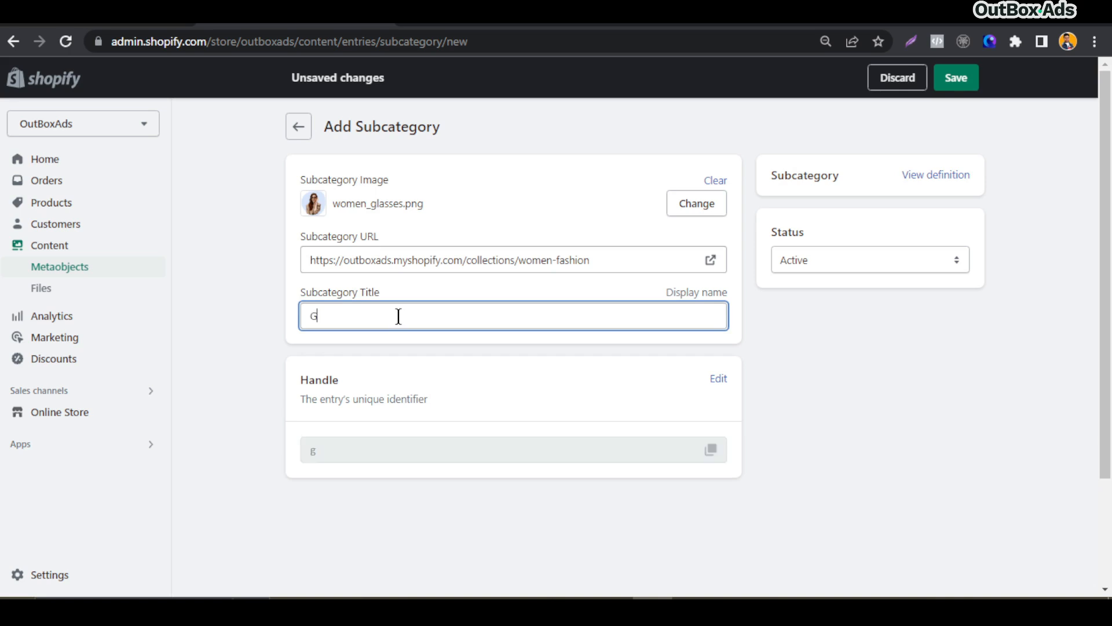
pyautogui.write('lasses')
pyautogui.click(450, 341)
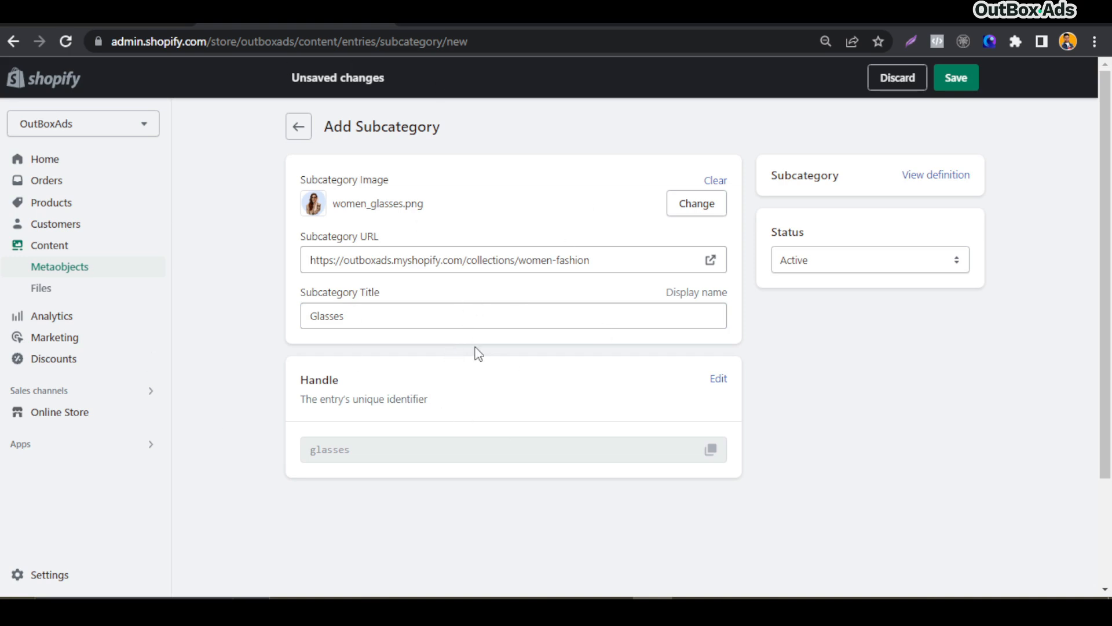
pyautogui.click(965, 90)
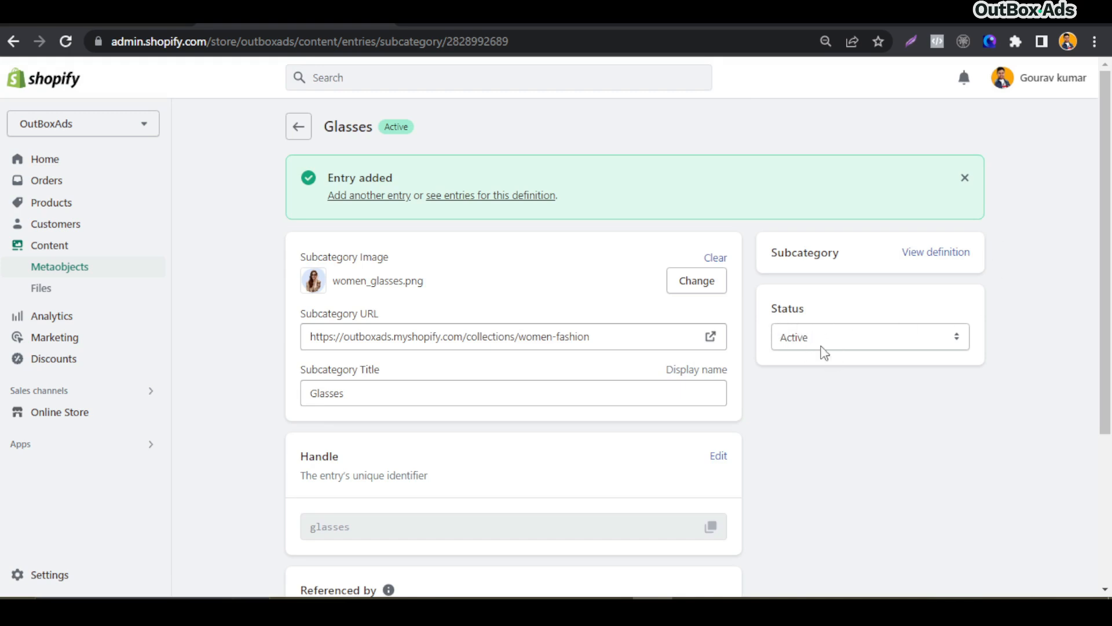
# Start another Subcategory entry and choose women_jacket as its image
pyautogui.click(298, 126)
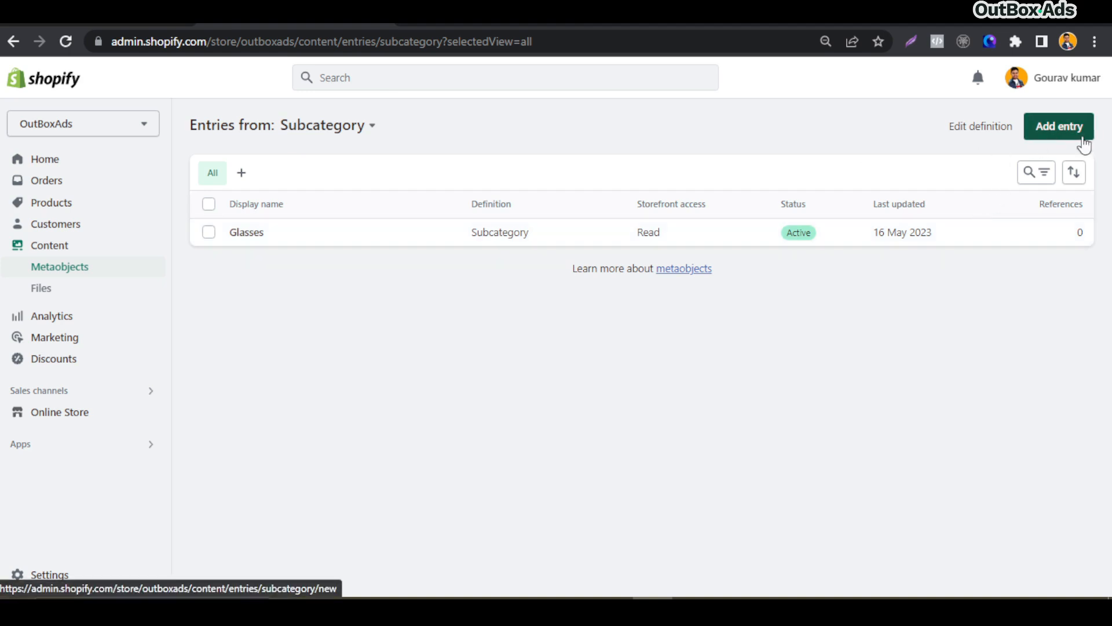
pyautogui.click(1060, 127)
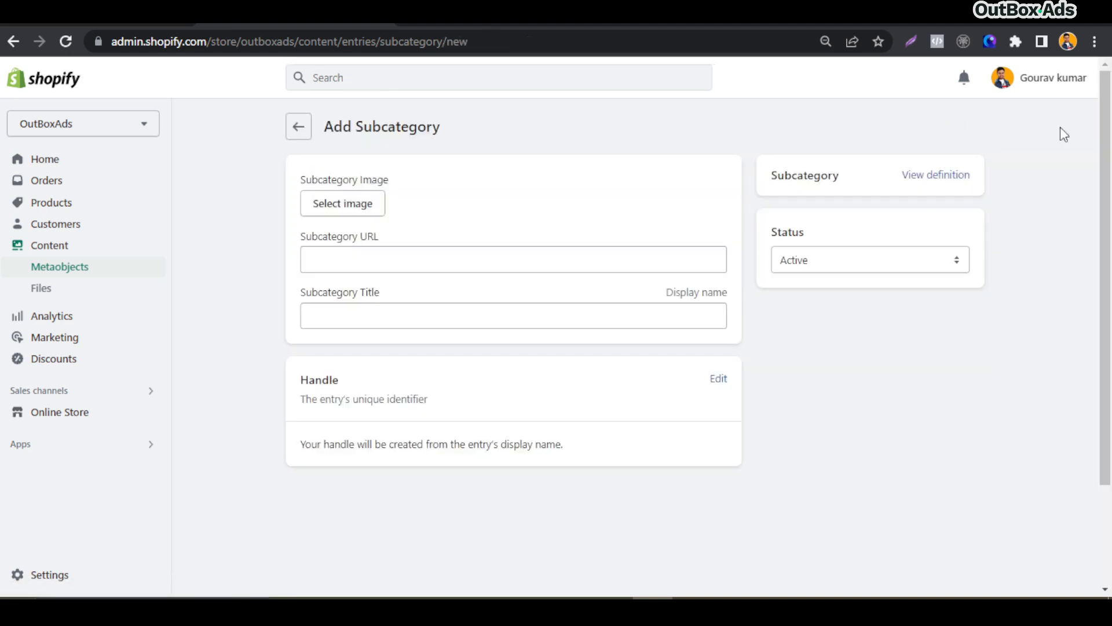
pyautogui.click(339, 218)
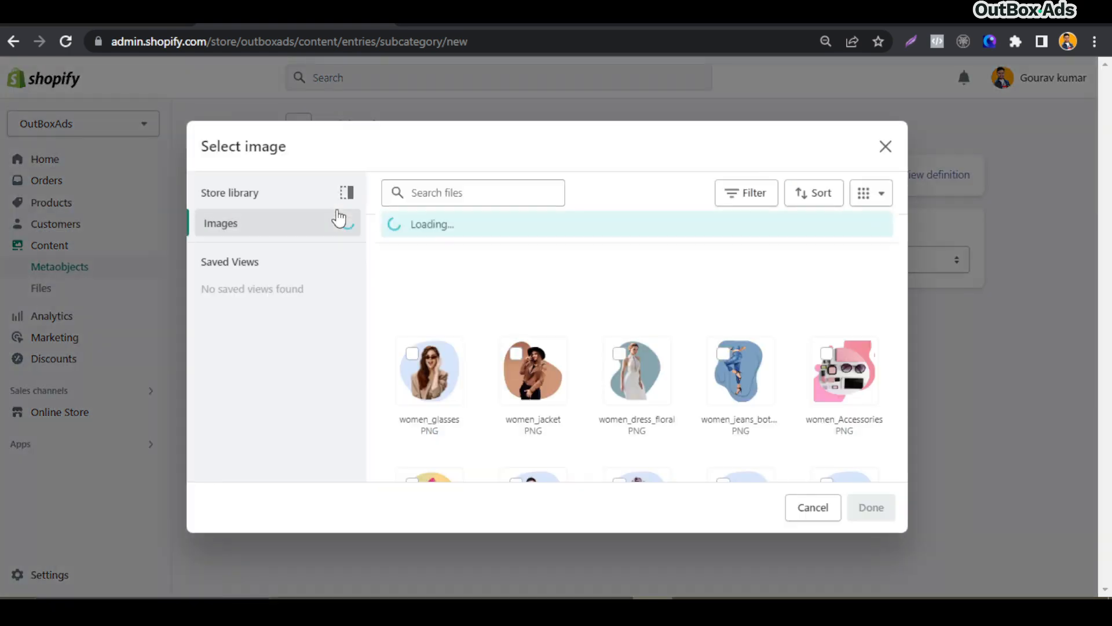
pyautogui.click(524, 398)
pyautogui.click(869, 512)
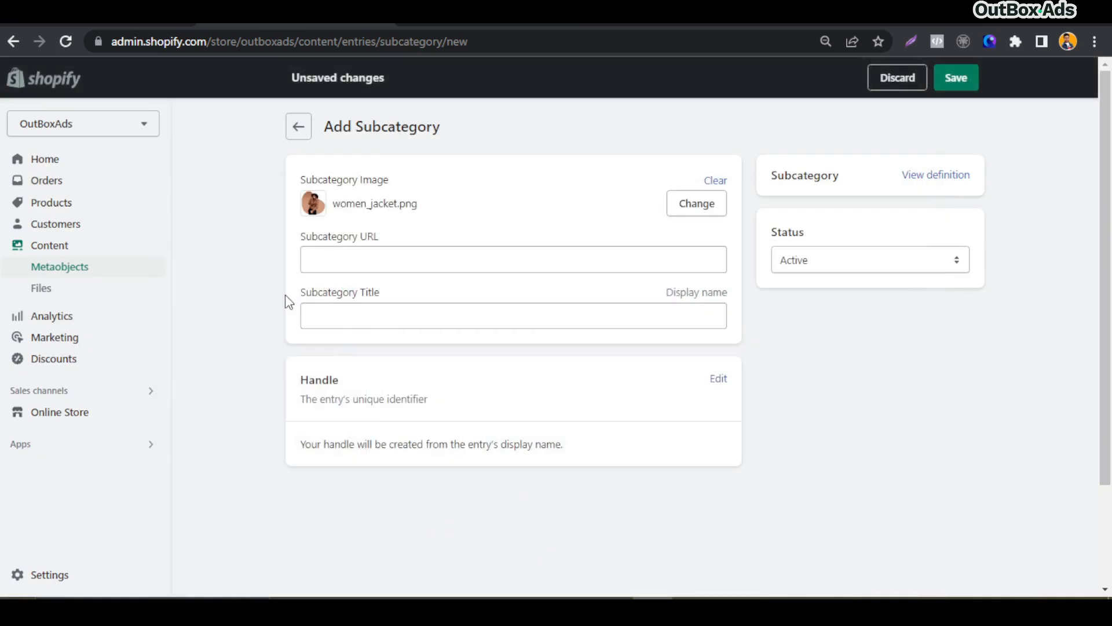
# Paste the women-fashion collection URL into the Subcategory URL field
pyautogui.click(341, 267)
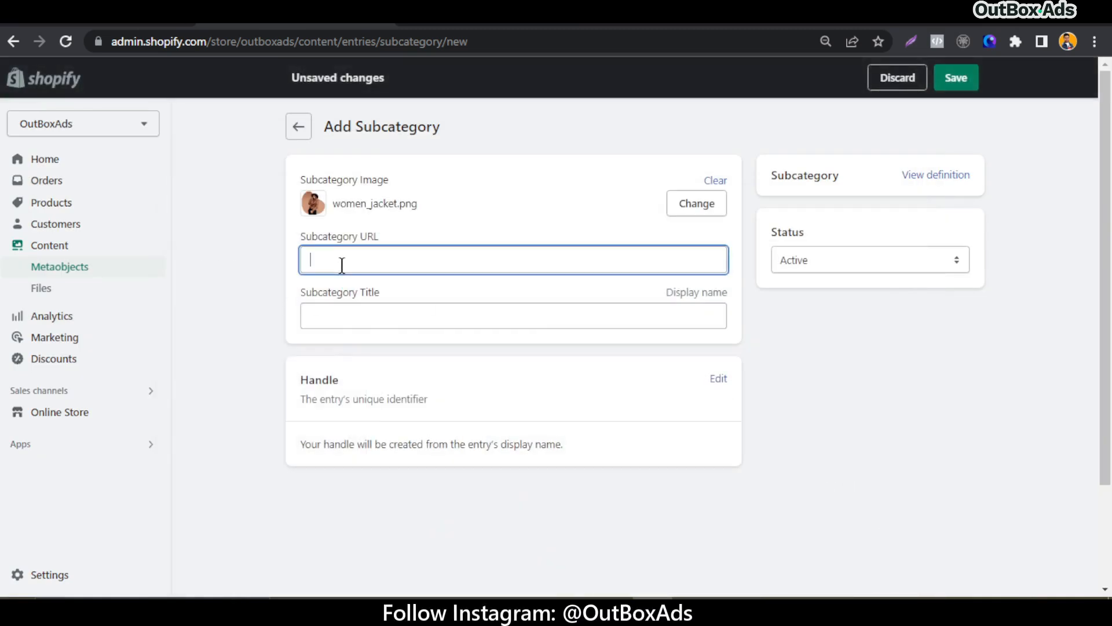
pyautogui.hotkey('ctrl', 'v')
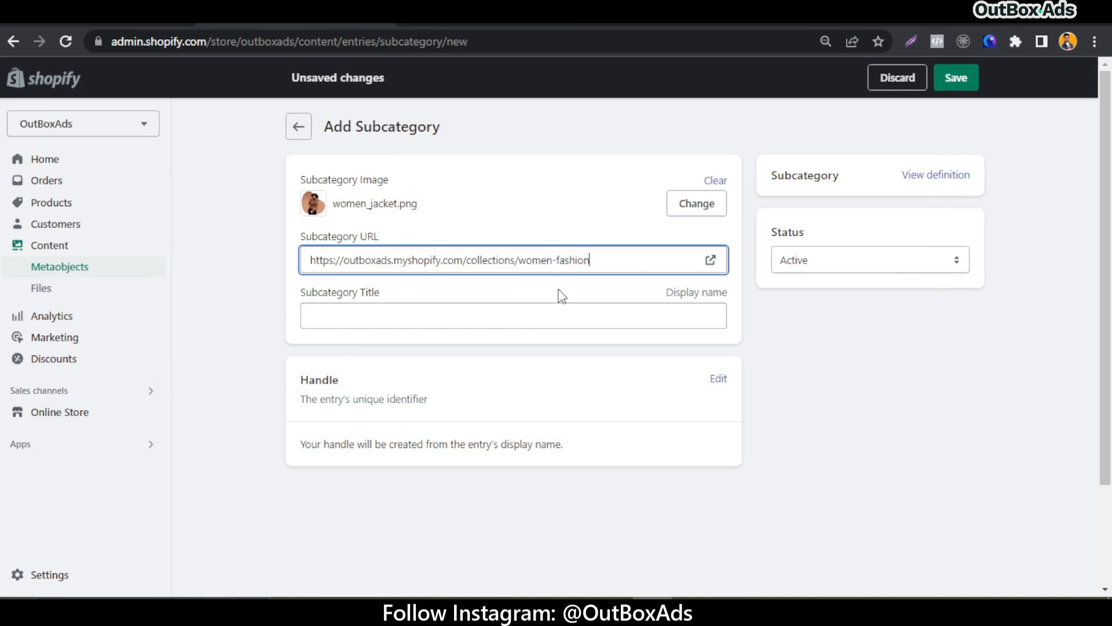
pyautogui.click(517, 295)
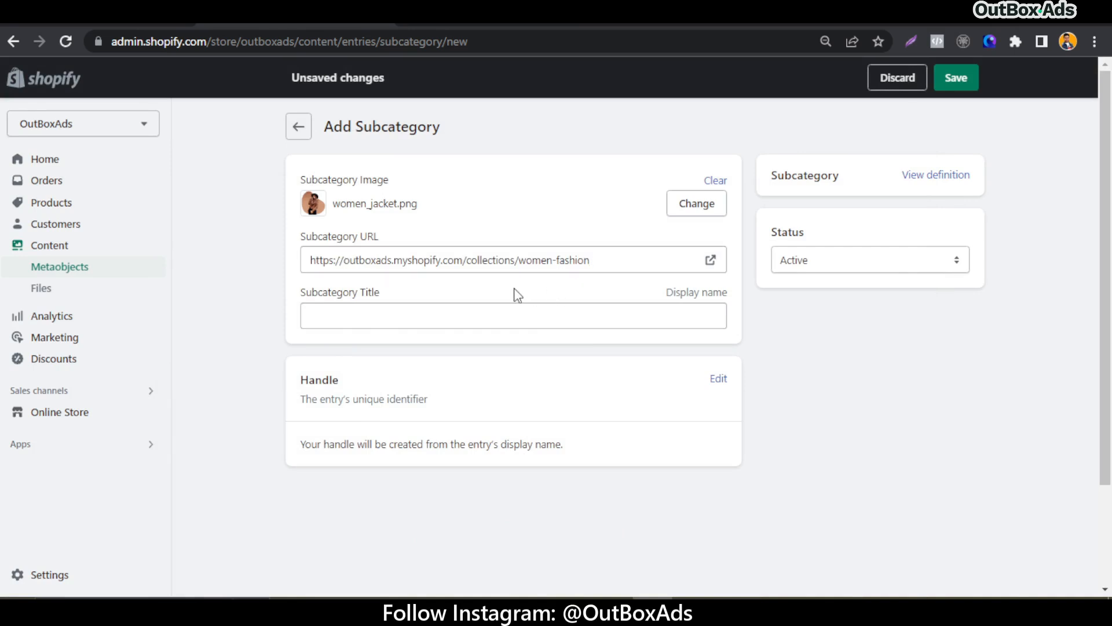
# Set the Subcategory Title to Jackets and save the entry
pyautogui.click(374, 315)
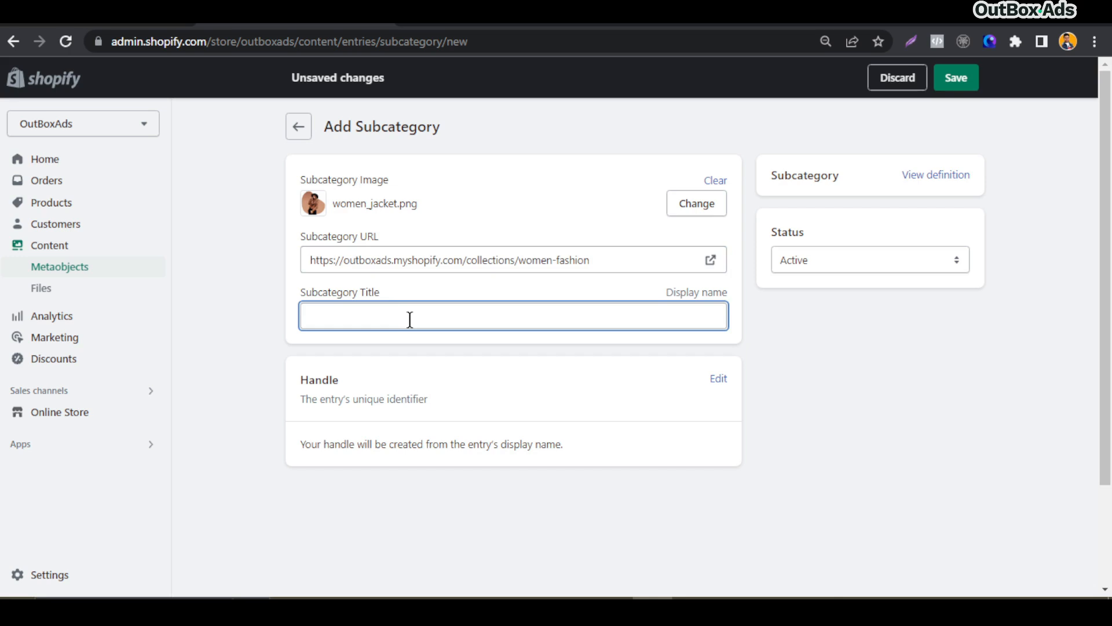
pyautogui.write('Jack')
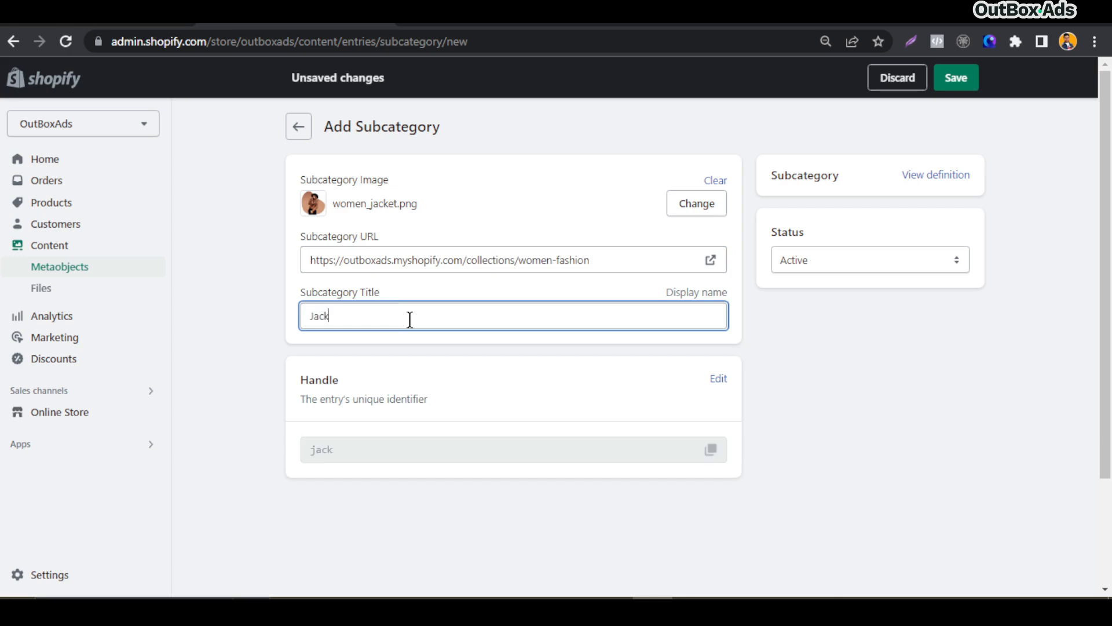
pyautogui.press('BackSpace')
pyautogui.press('BackSpace')
pyautogui.write('ackets')
pyautogui.click(957, 80)
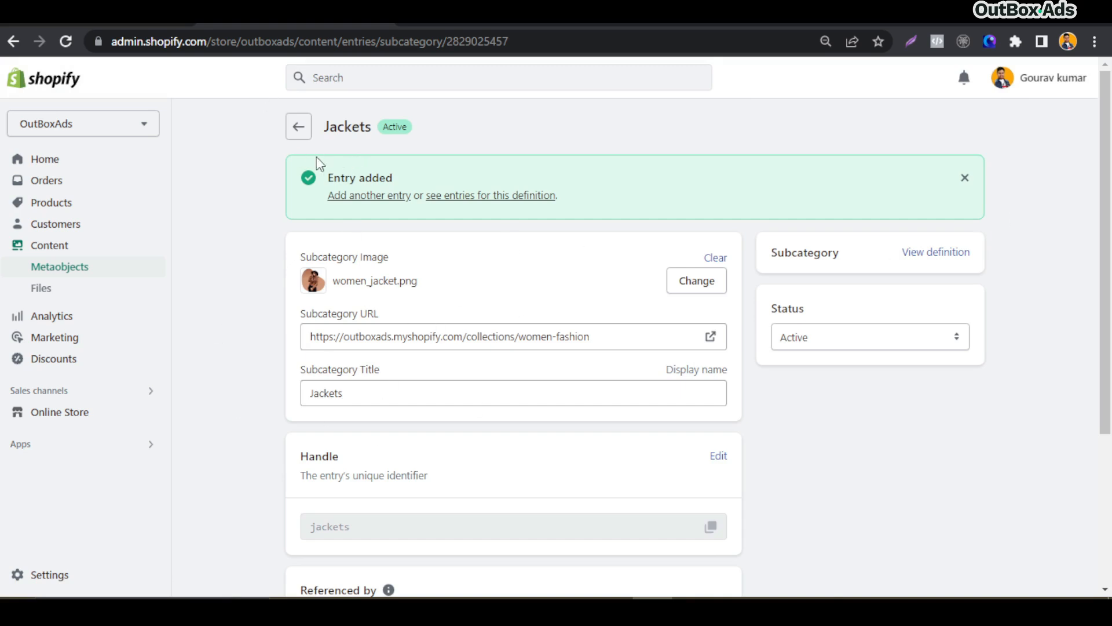
# Add a Subcategory entry with the women_dress_floral image, the women-fashion URL and the title Floral Dresses, and save it
pyautogui.click(300, 132)
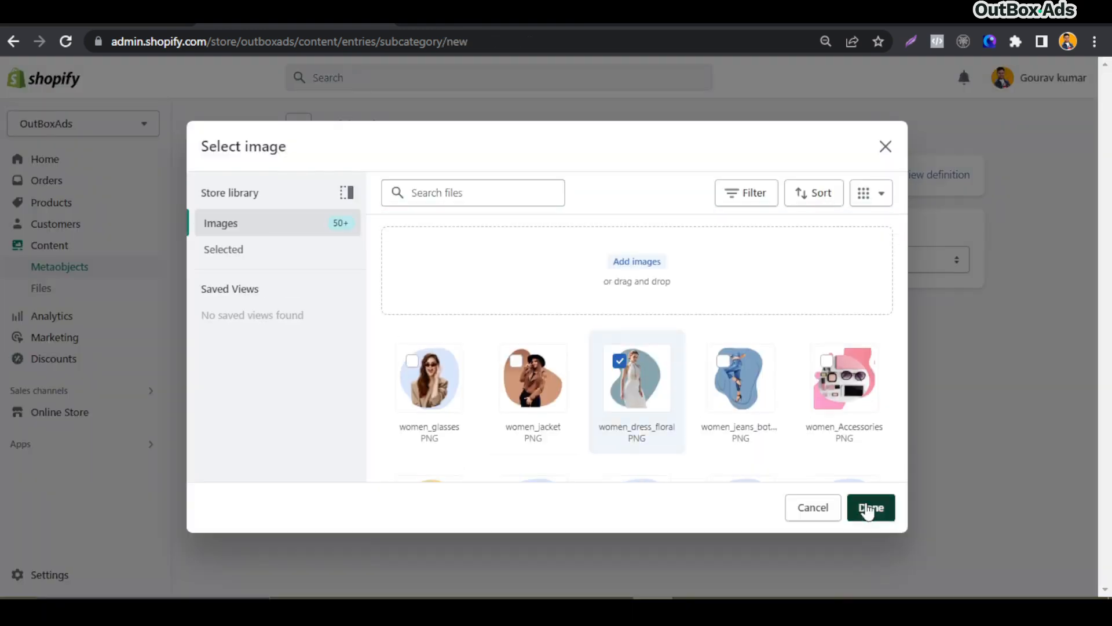
pyautogui.click(868, 507)
pyautogui.click(433, 311)
pyautogui.write('Floral Dresses')
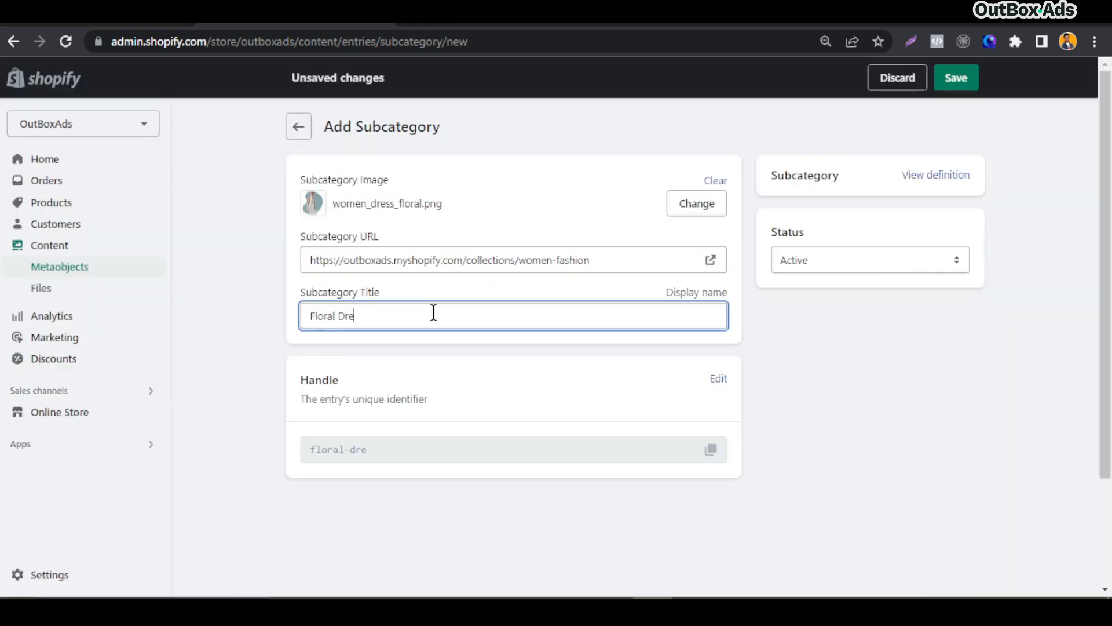
pyautogui.click(957, 77)
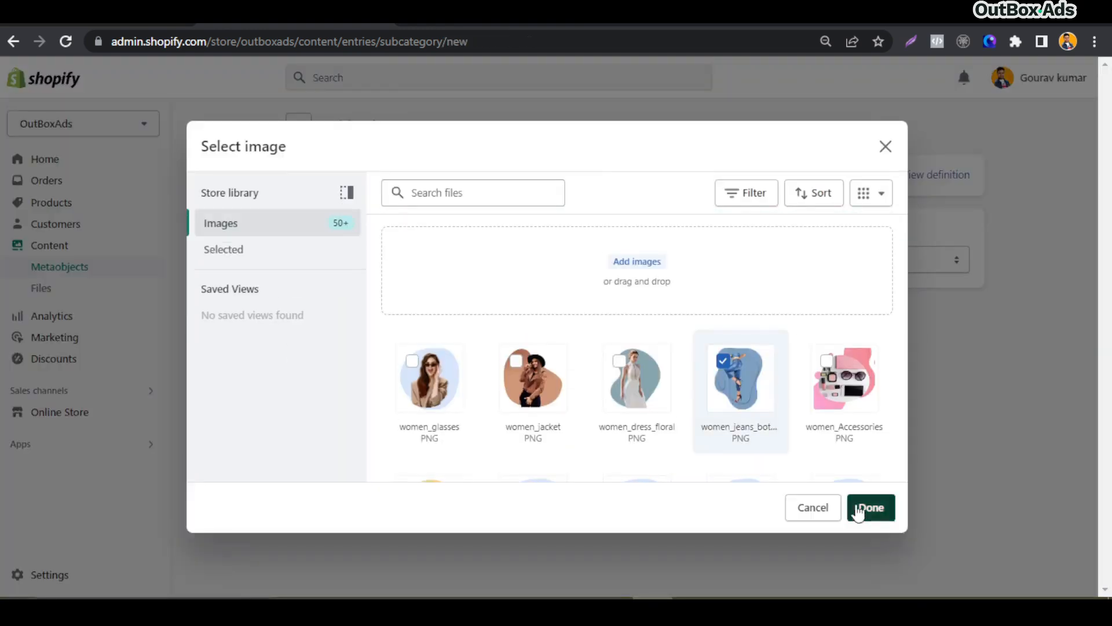
# Add a Subcategory entry with the women_jeans_bottom image and the title Jeans Bottom, and save it
pyautogui.click(871, 507)
pyautogui.click(430, 320)
pyautogui.write('Jeans Bottom')
pyautogui.press('Return')
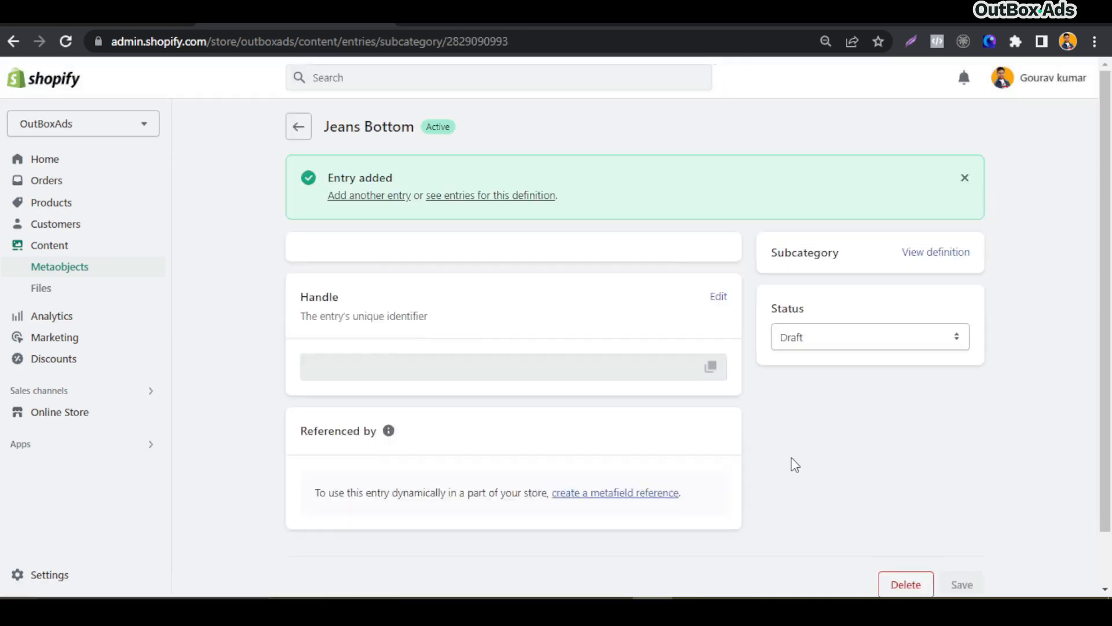
# Add a Subcategory entry with the women_Accessories image, the women-fashion URL and the title Accessories, and save it
pyautogui.click(296, 128)
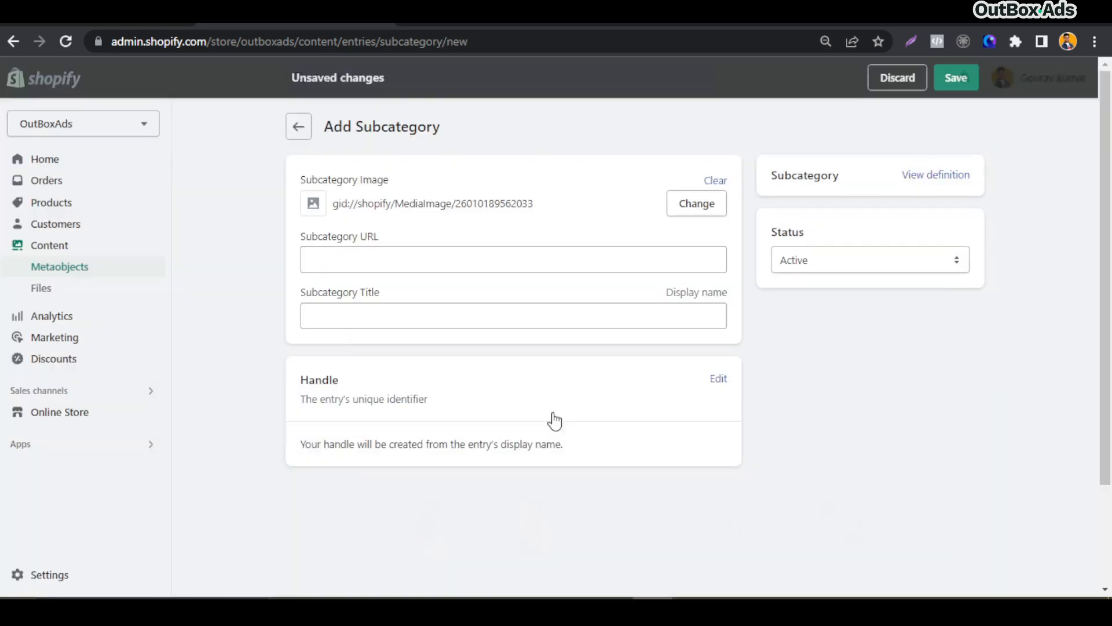
pyautogui.click(353, 316)
pyautogui.write('accessories')
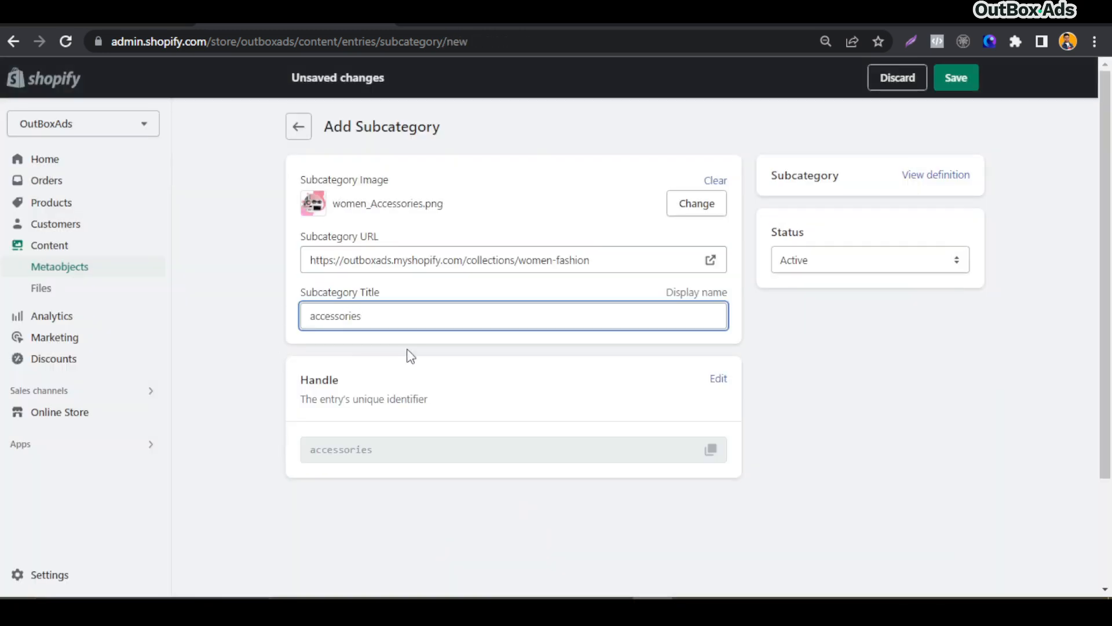
pyautogui.click(954, 80)
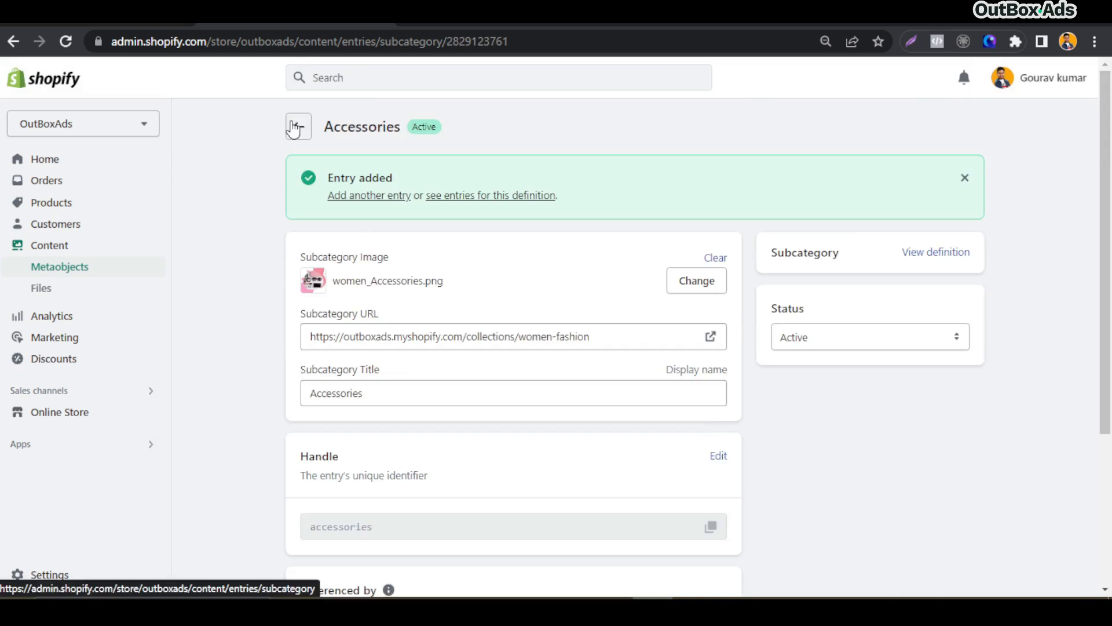
# Add a Subcategory entry with the women_sandels_heels image and the title Heels & Sandals, save it, and return to the entries list
pyautogui.click(299, 126)
pyautogui.write('Heels and Sandels')
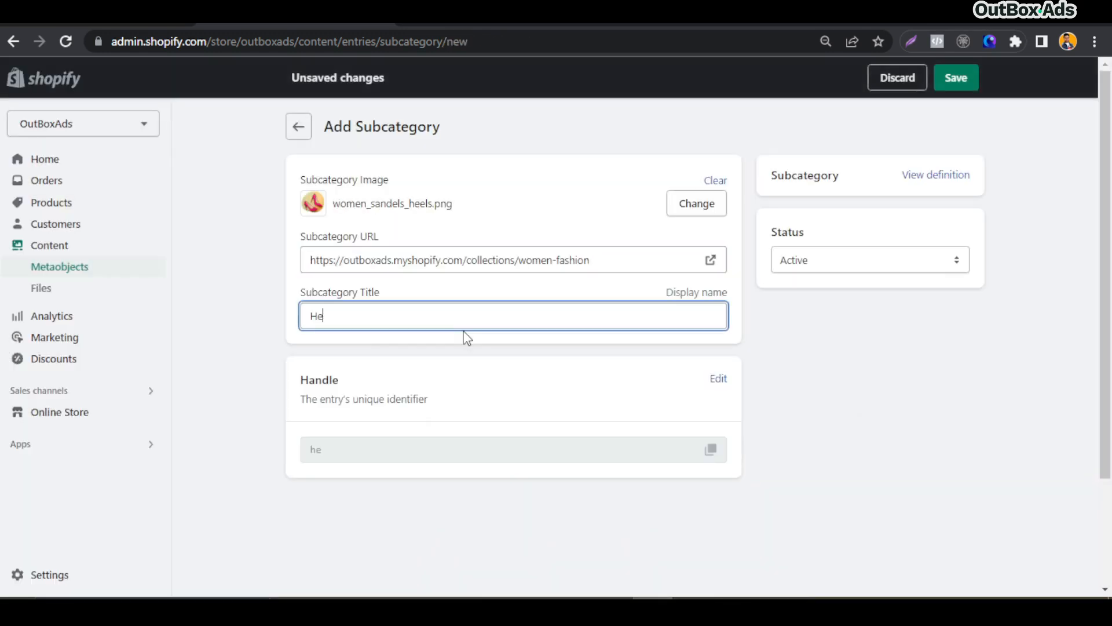
pyautogui.hotkey('ctrl', 'Left')
pyautogui.press('BackSpace')
pyautogui.press('BackSpace')
pyautogui.press('BackSpace')
pyautogui.press('BackSpace')
pyautogui.write('&')
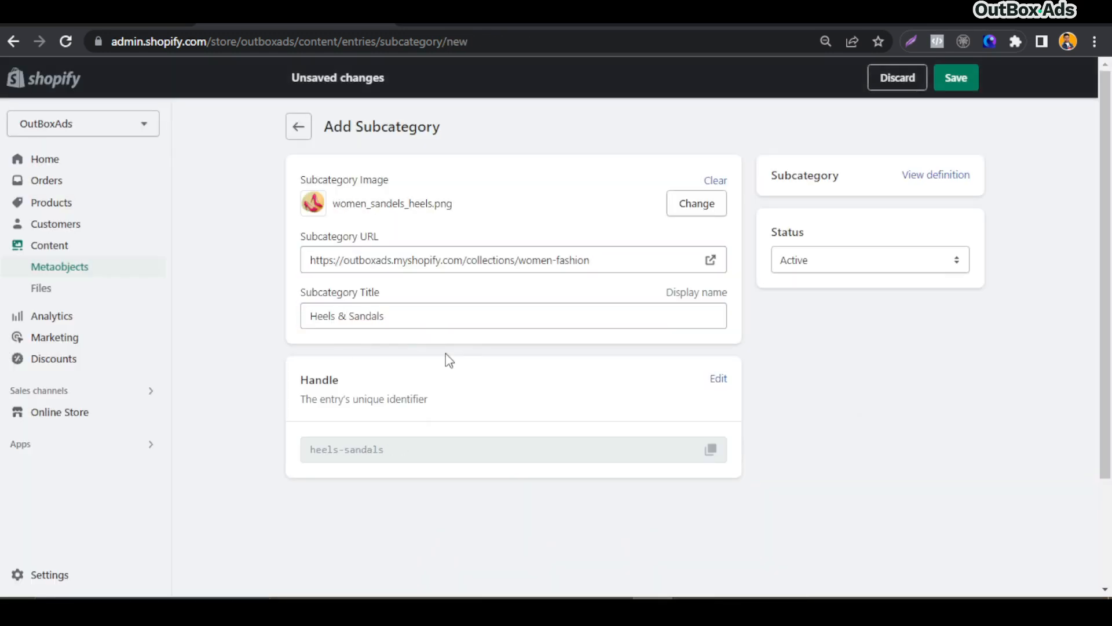
pyautogui.click(956, 78)
pyautogui.click(299, 127)
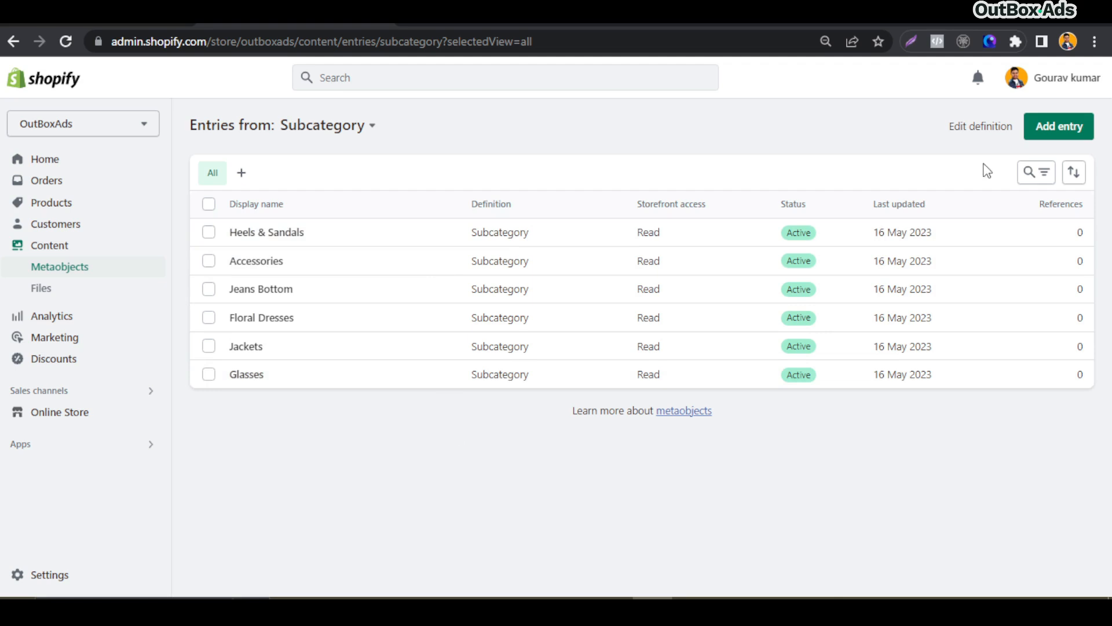
# Start a new Subcategory entry and choose Men_Tshirts as its image
pyautogui.click(1061, 135)
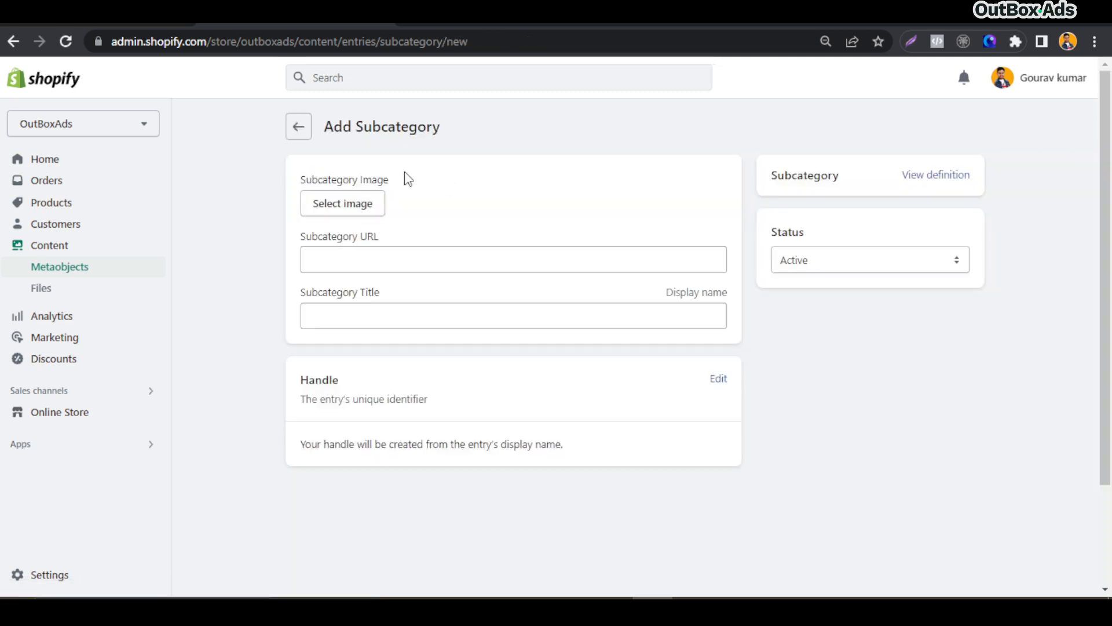
pyautogui.click(320, 206)
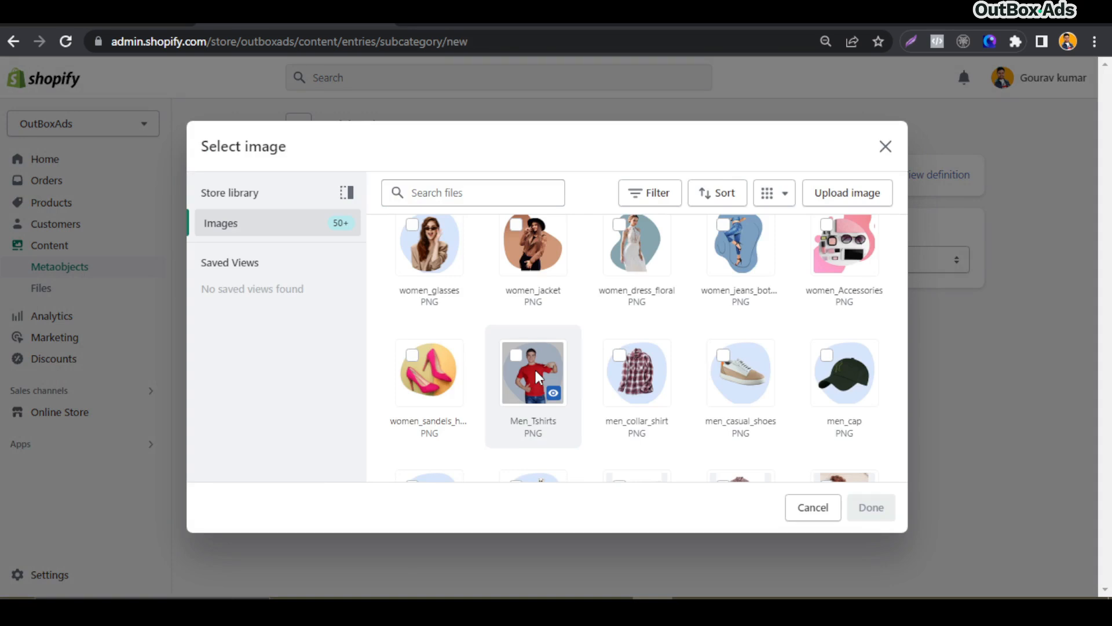
pyautogui.scroll(-1, 556, 370)
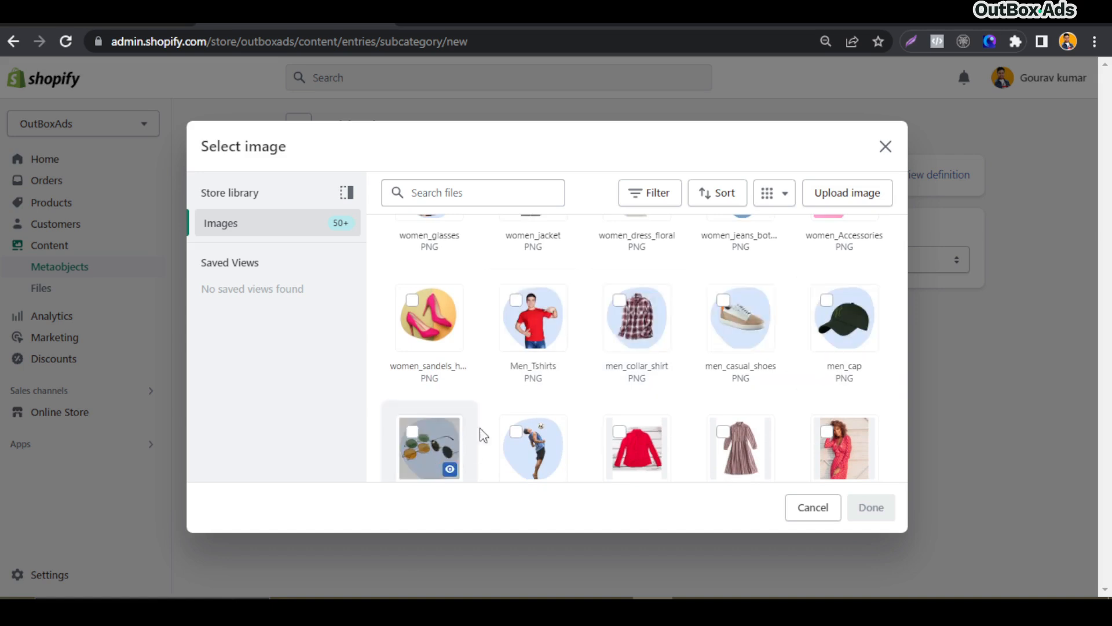
pyautogui.click(533, 309)
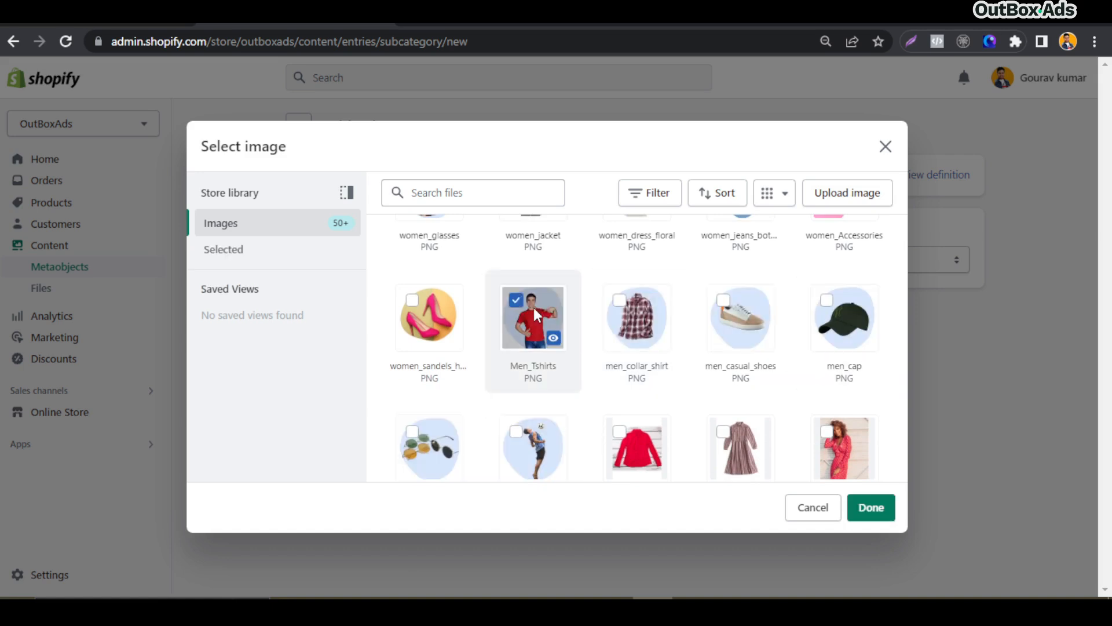
pyautogui.click(878, 511)
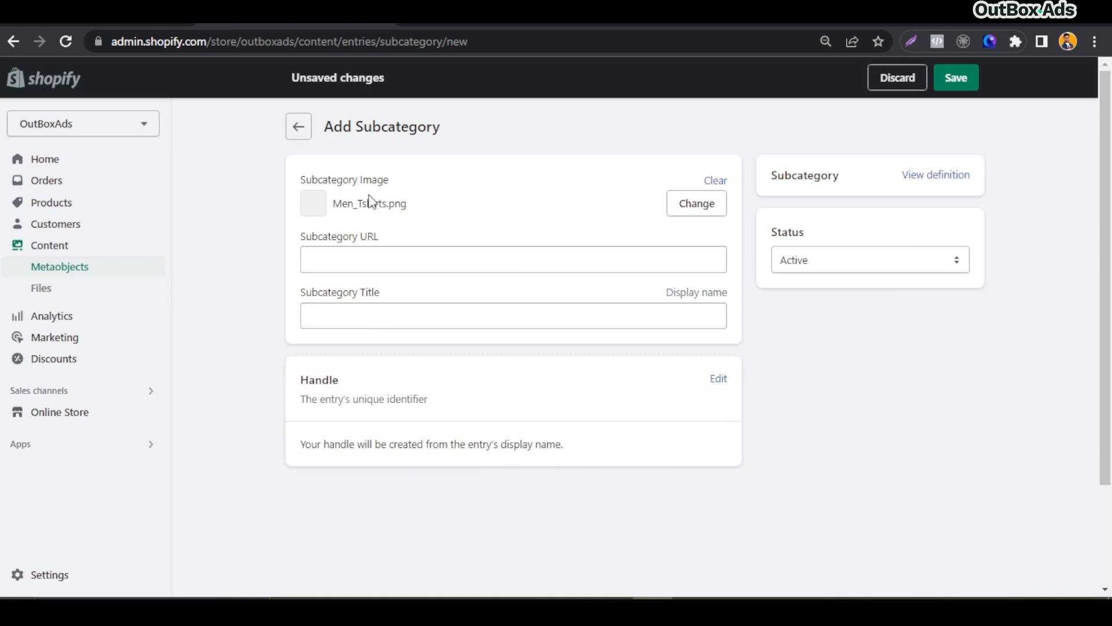
# Copy the men-styles collection URL from the notes and paste it into the Subcategory URL field
pyautogui.click(382, 261)
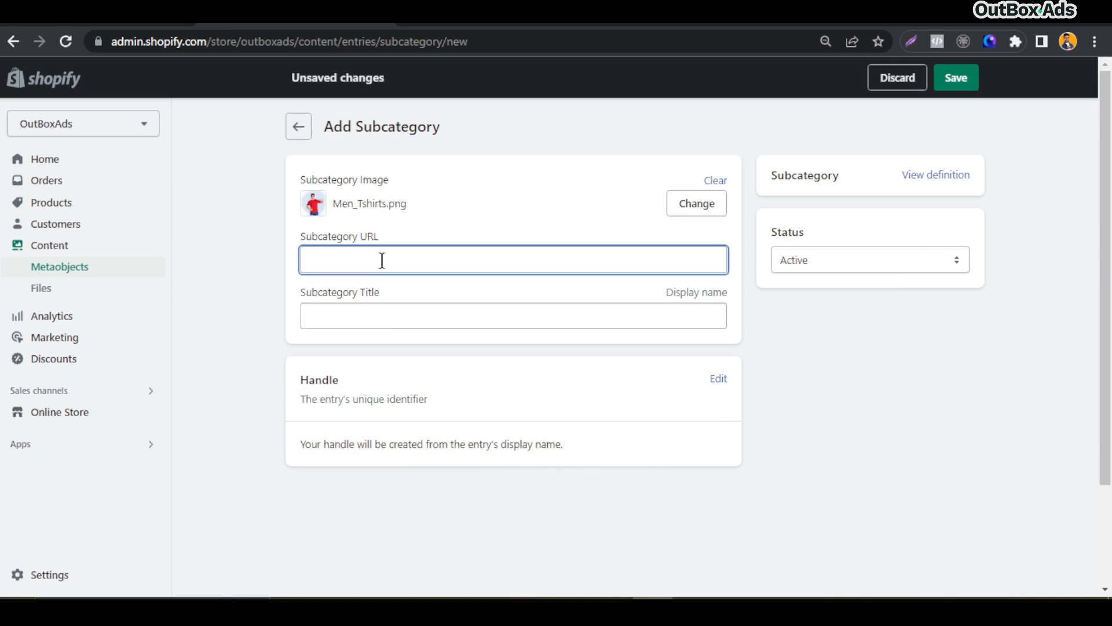
pyautogui.press('super+v')
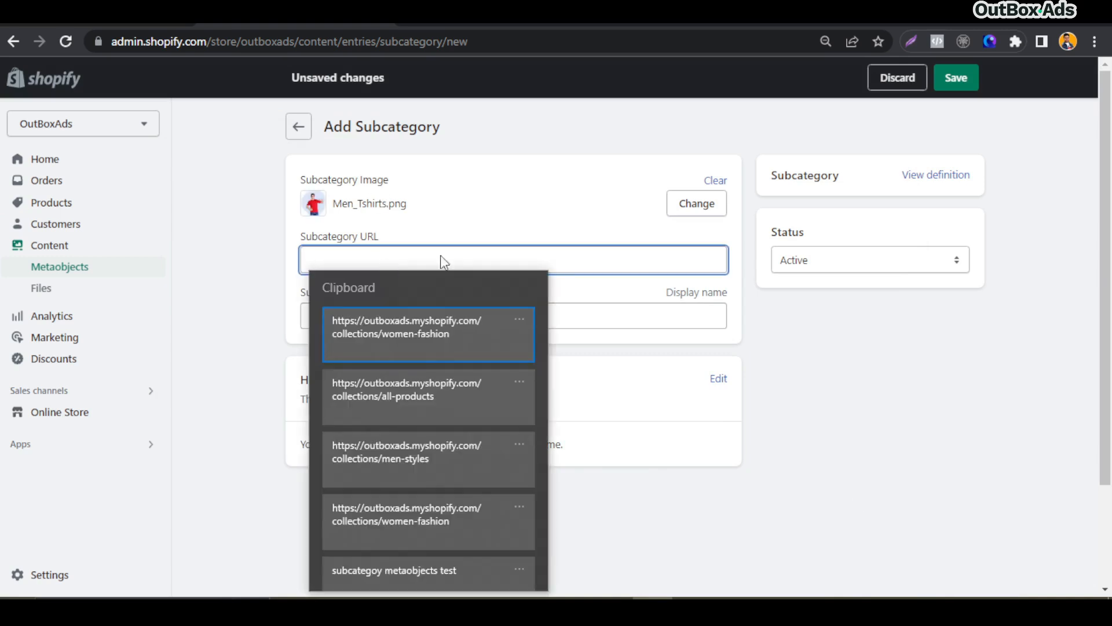
pyautogui.click(445, 257)
pyautogui.click(372, 610)
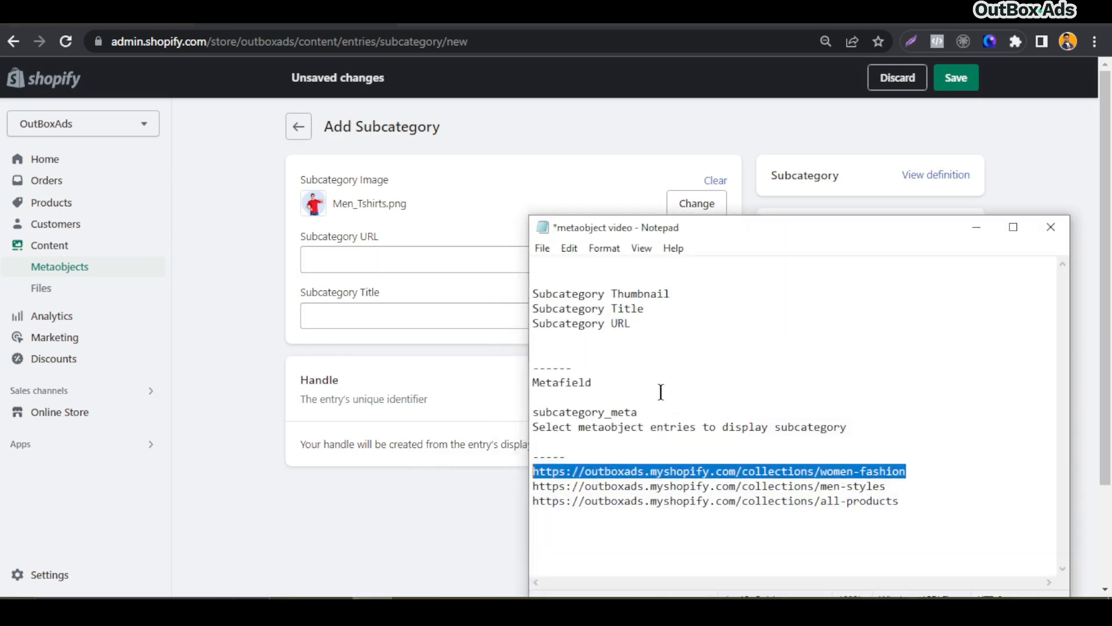
pyautogui.moveTo(887, 486); pyautogui.dragTo(528, 485)
pyautogui.hotkey('ctrl', 'c')
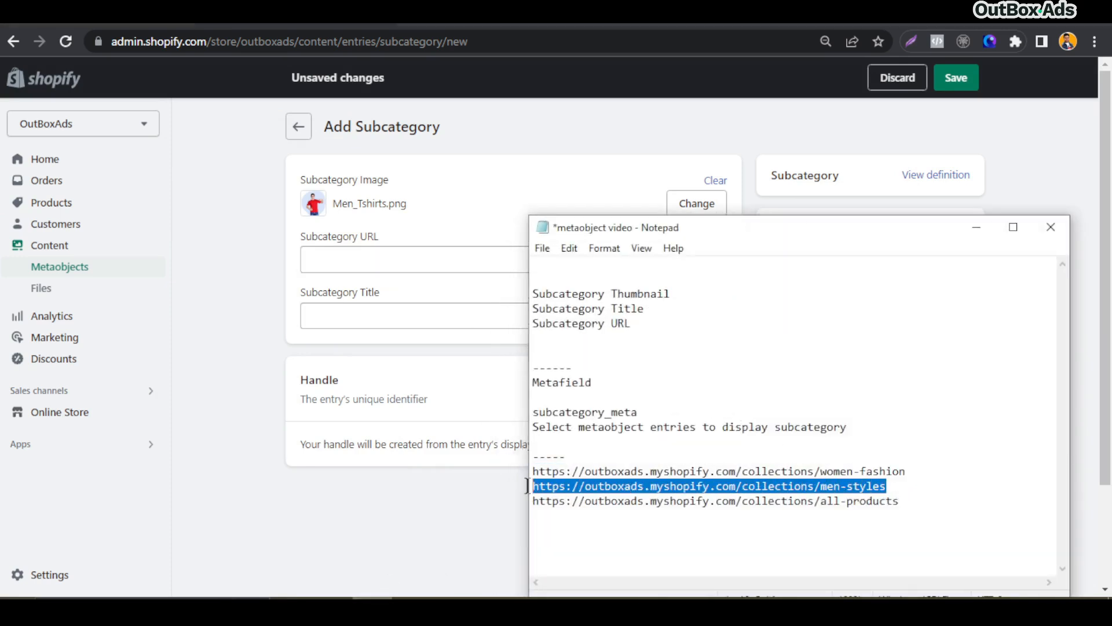
pyautogui.click(977, 226)
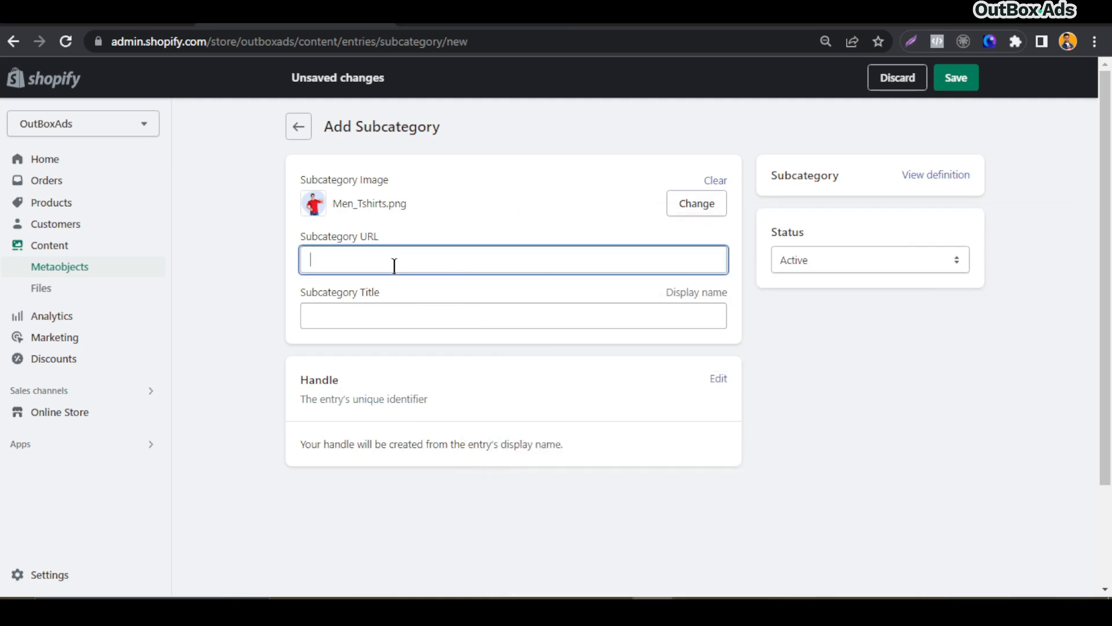
pyautogui.hotkey('ctrl', 'v')
# Set the Subcategory Title to Tshirt and save the entry
pyautogui.click(393, 316)
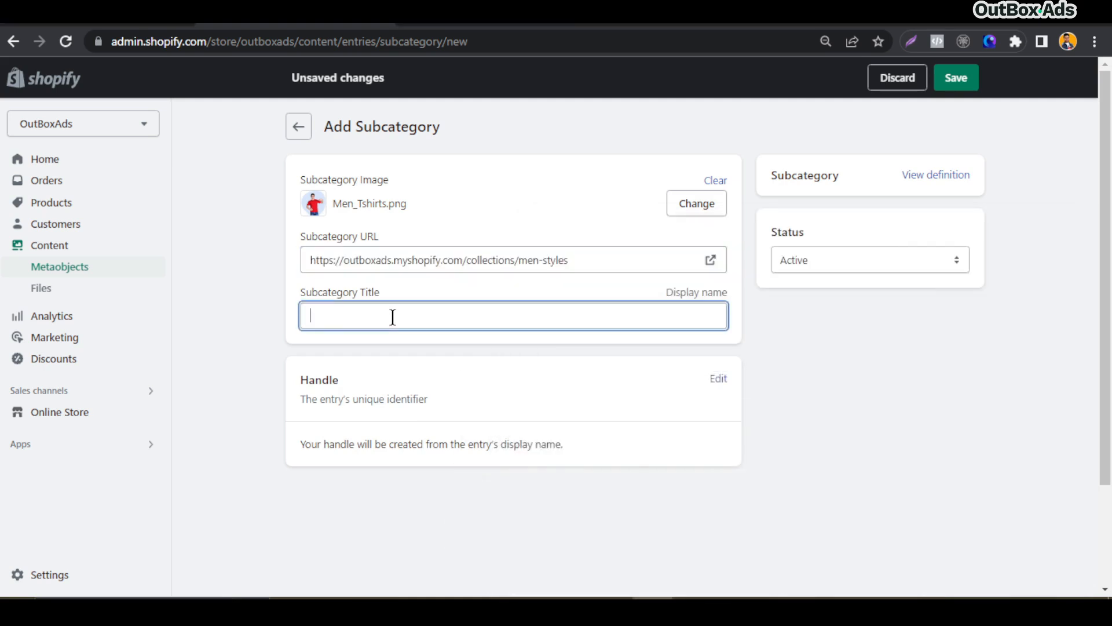
pyautogui.write('Tshirt')
pyautogui.click(753, 333)
pyautogui.click(952, 82)
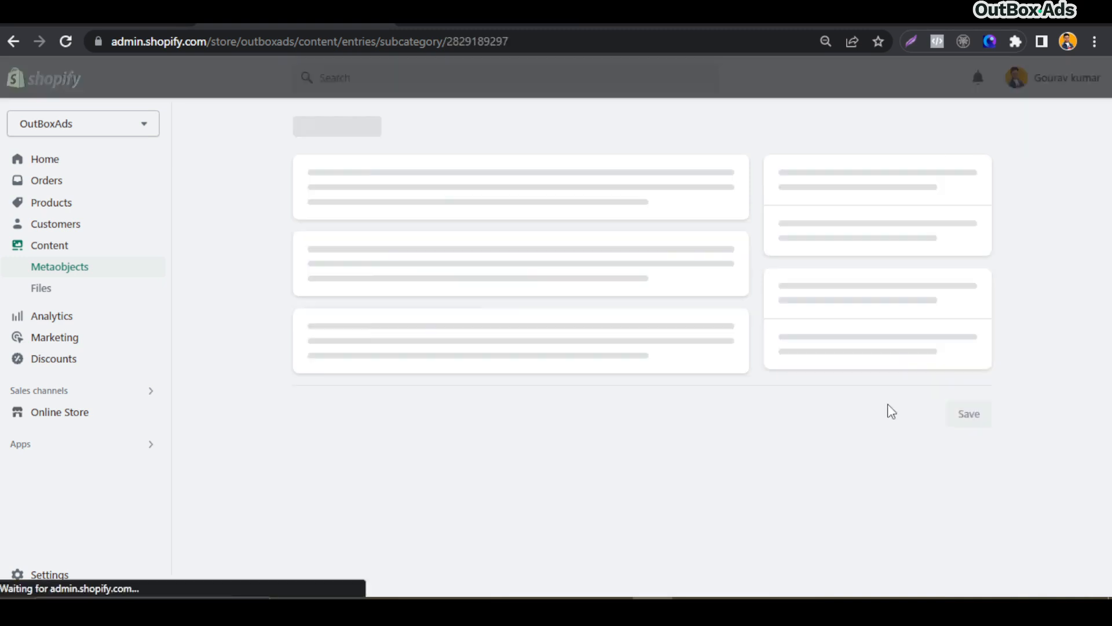
# Add and save another Subcategory entry titled Shirts
pyautogui.click(301, 130)
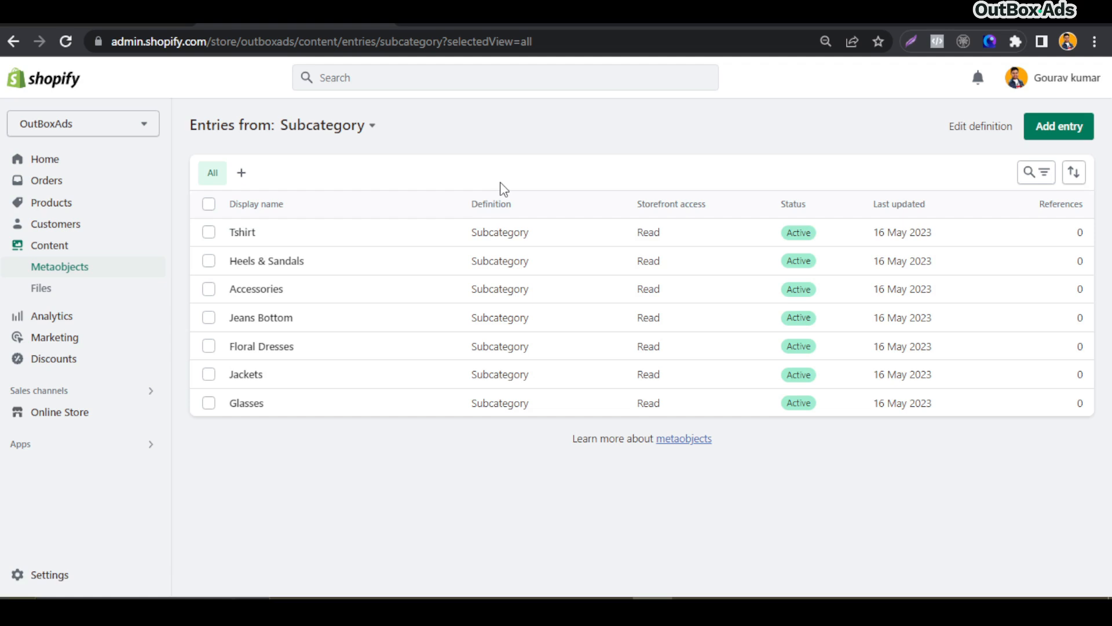
pyautogui.click(1059, 126)
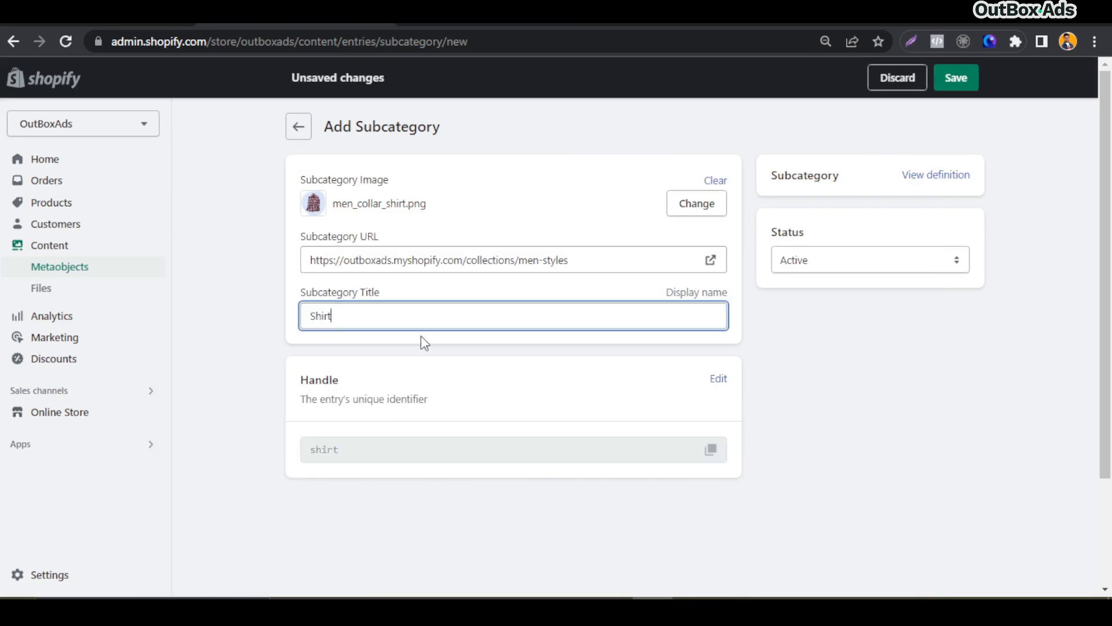
pyautogui.click(959, 84)
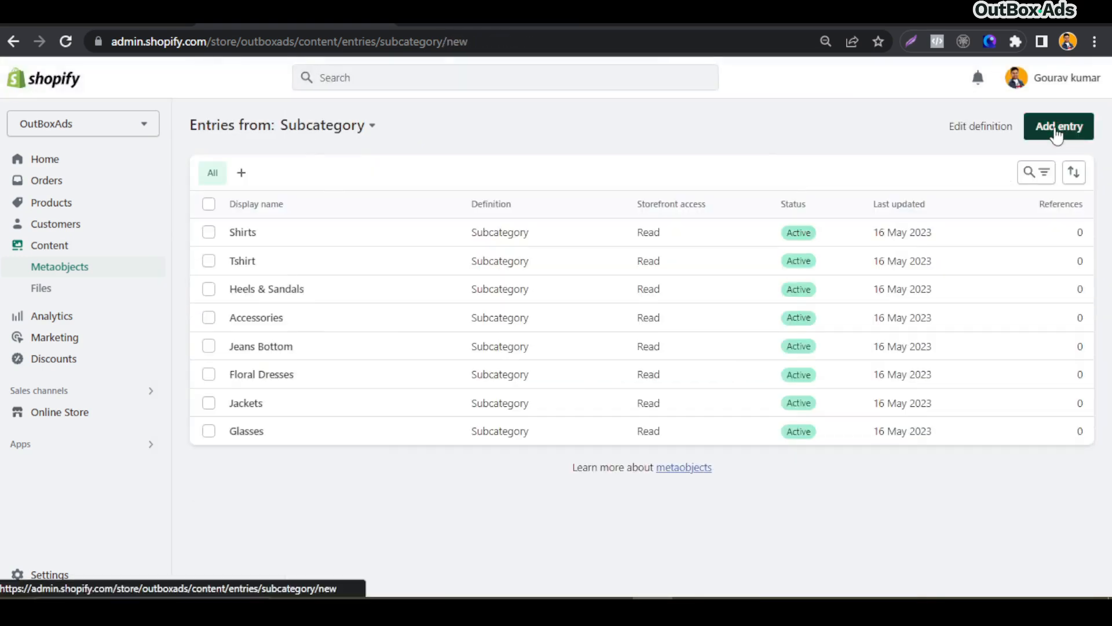
# Add a Subcategory entry with the men_cap image, the men-styles URL and the title Caps & Hats, and save it
pyautogui.click(1060, 126)
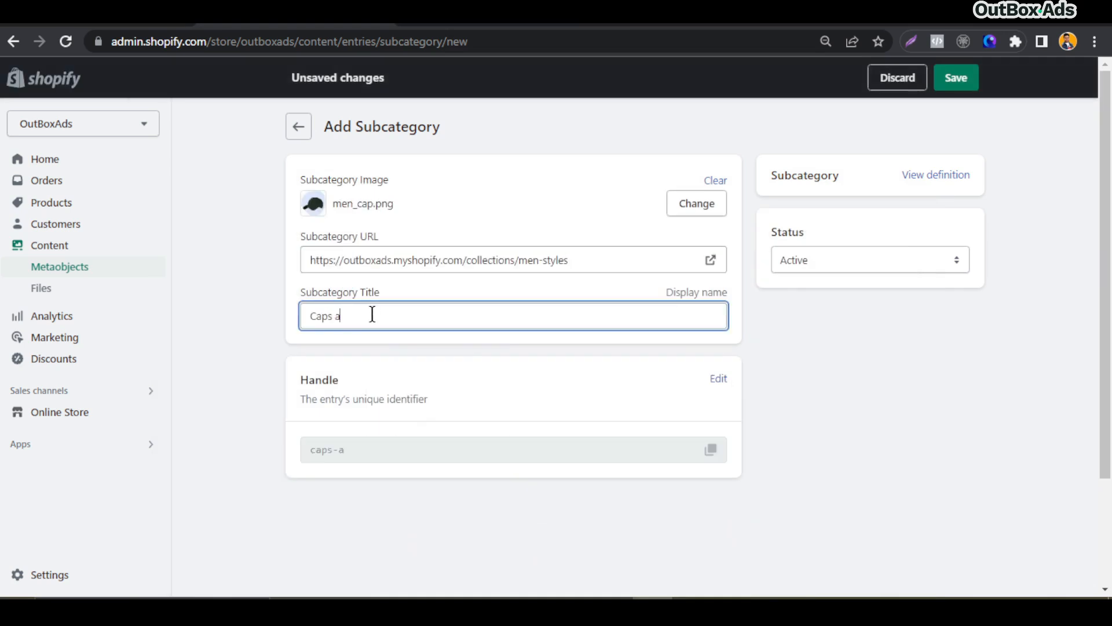
pyautogui.write('nd Hats')
pyautogui.click(950, 79)
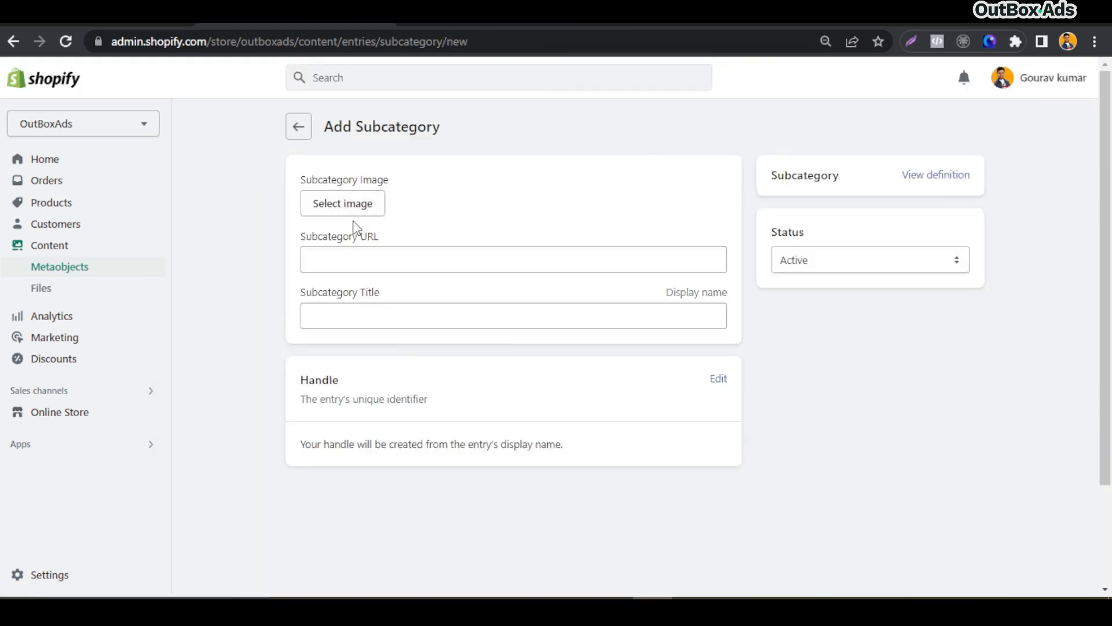
# Add a Subcategory entry with the men_glasses image, the men-styles URL and the title Sunglasses, and save it
pyautogui.click(353, 213)
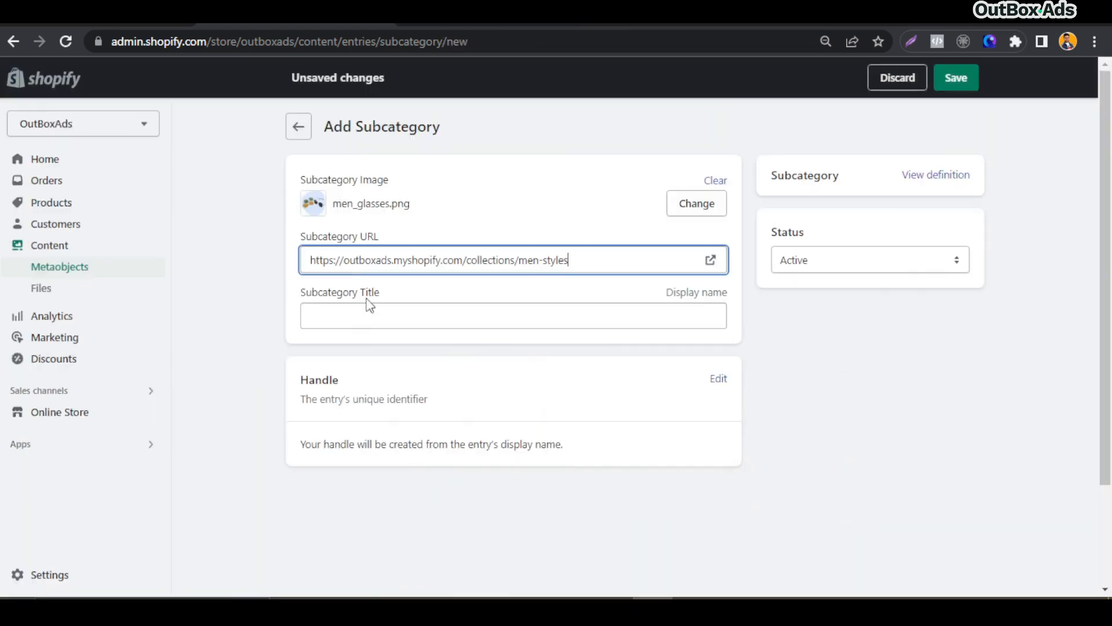
pyautogui.press('Tab')
pyautogui.write('Sunglasses')
pyautogui.press('Return')
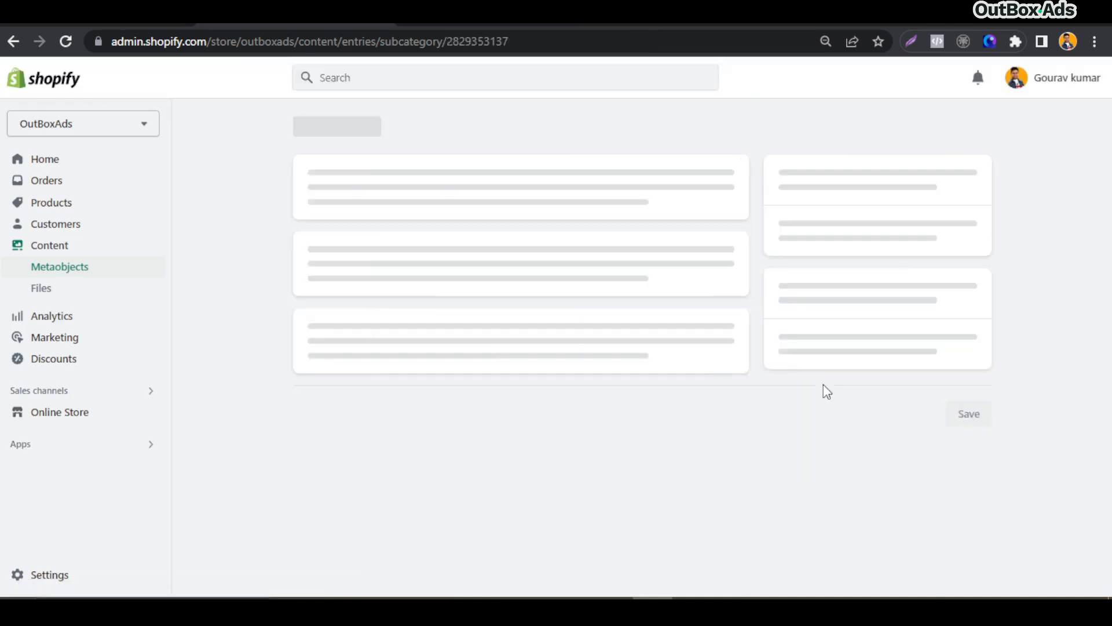
# Add a Subcategory entry with the men_active_wear image, the men-styles URL and the title Active Wear, and save it
pyautogui.click(343, 204)
pyautogui.click(874, 509)
pyautogui.click(355, 315)
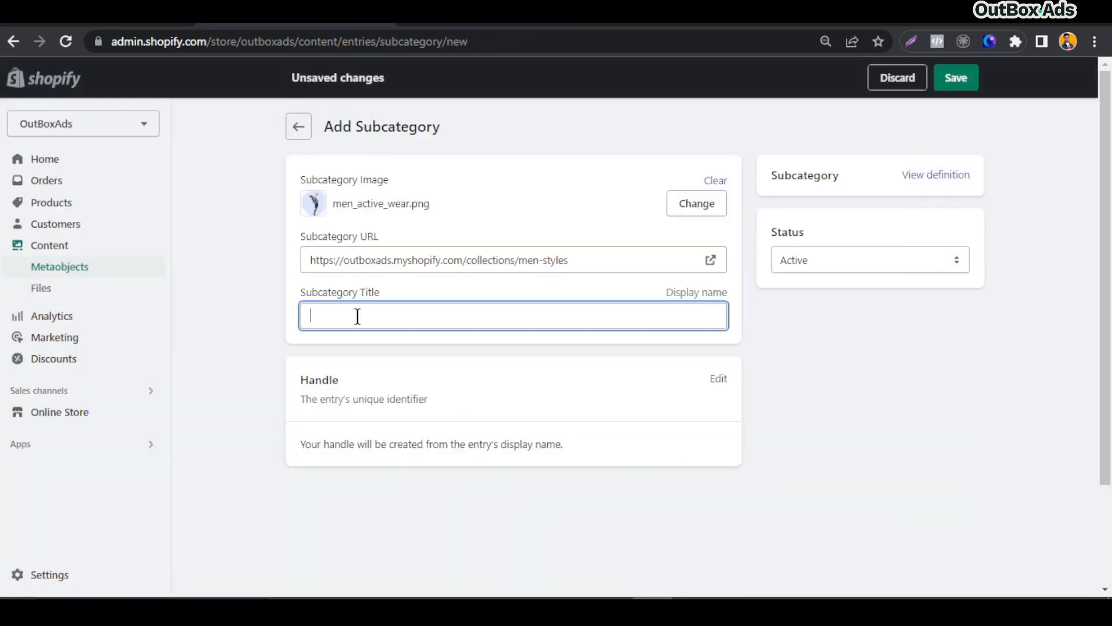
pyautogui.write('Active Wear')
pyautogui.press('Return')
# Open the store's collections list in the admin
pyautogui.click(491, 195)
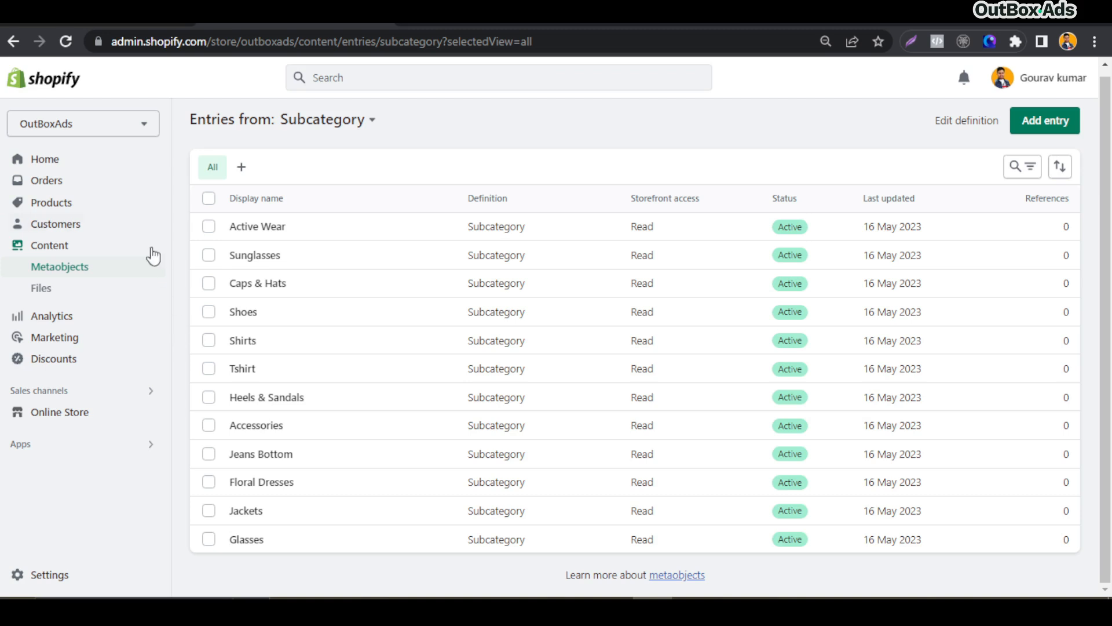
pyautogui.click(56, 208)
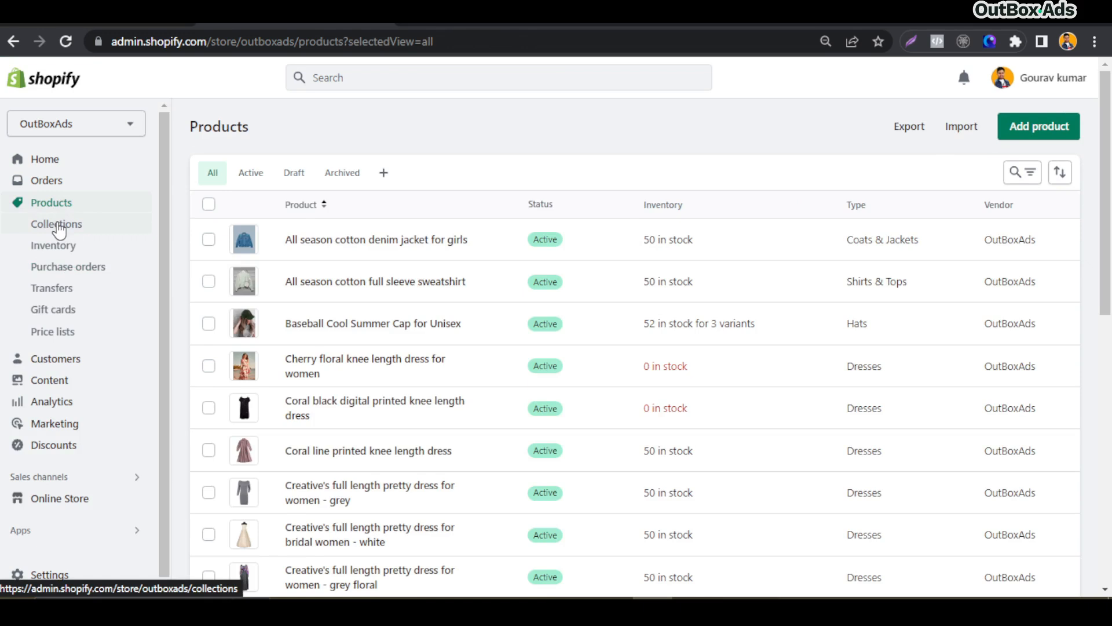
pyautogui.click(35, 230)
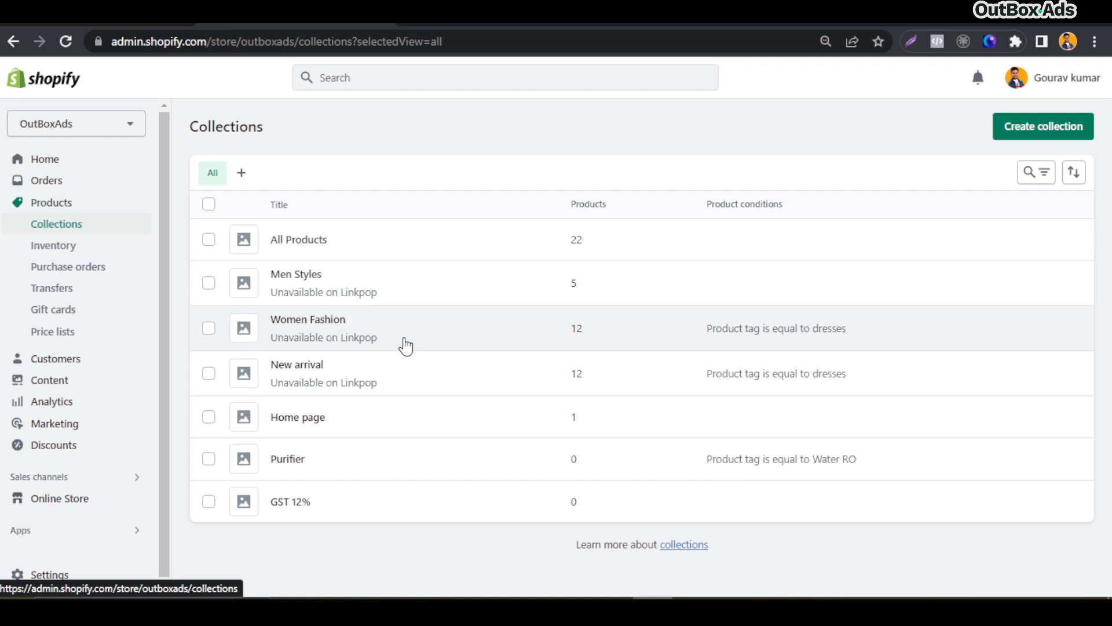
# Switch to the storefront tab and open the Women Fashion collection page from the home page
pyautogui.click(484, 18)
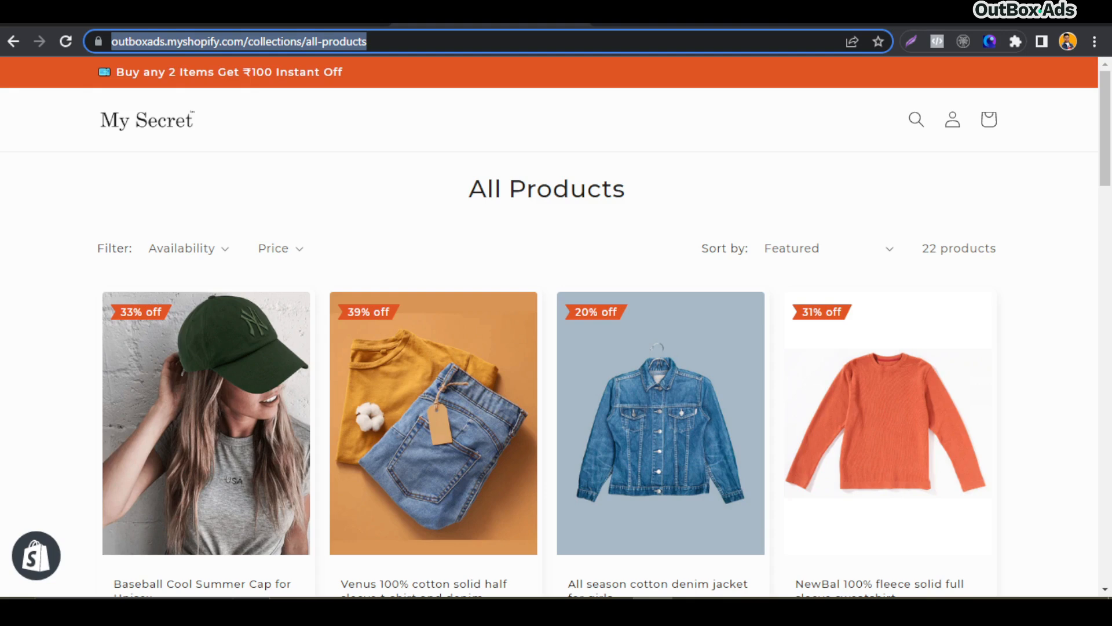
pyautogui.click(168, 120)
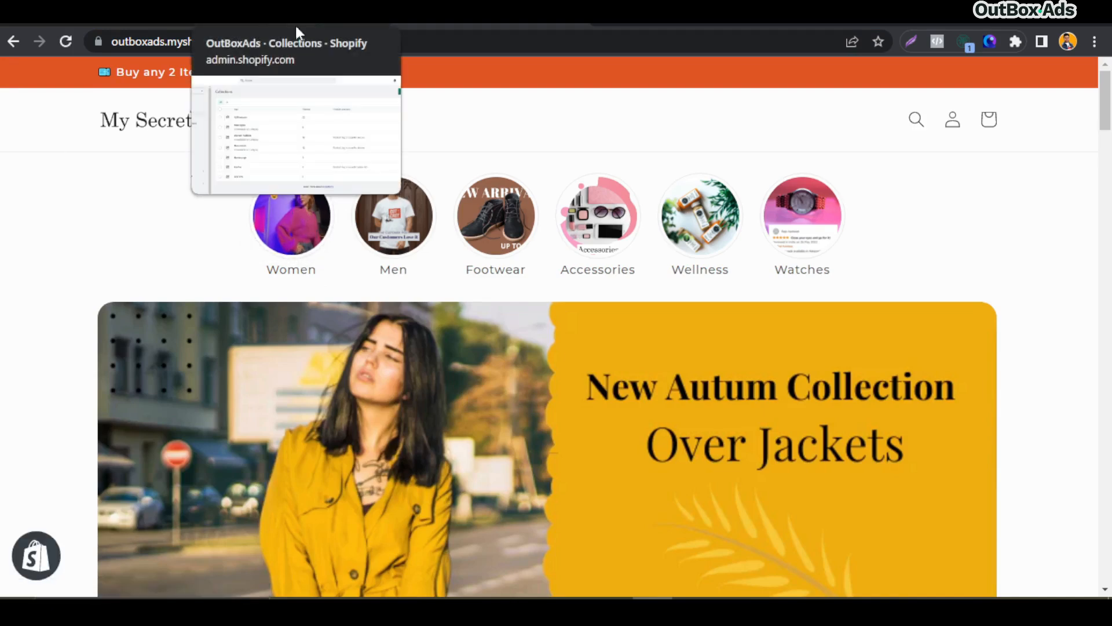
pyautogui.click(296, 216)
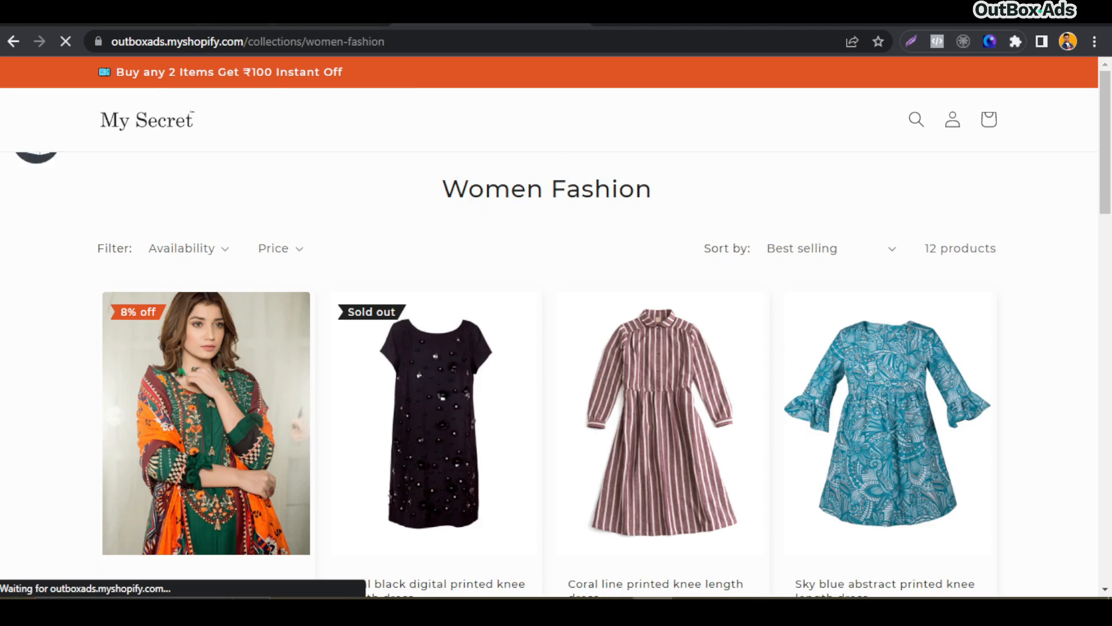
# Open the Women Fashion collection in the admin and examine its Subcategory meta metafield
pyautogui.click(273, 16)
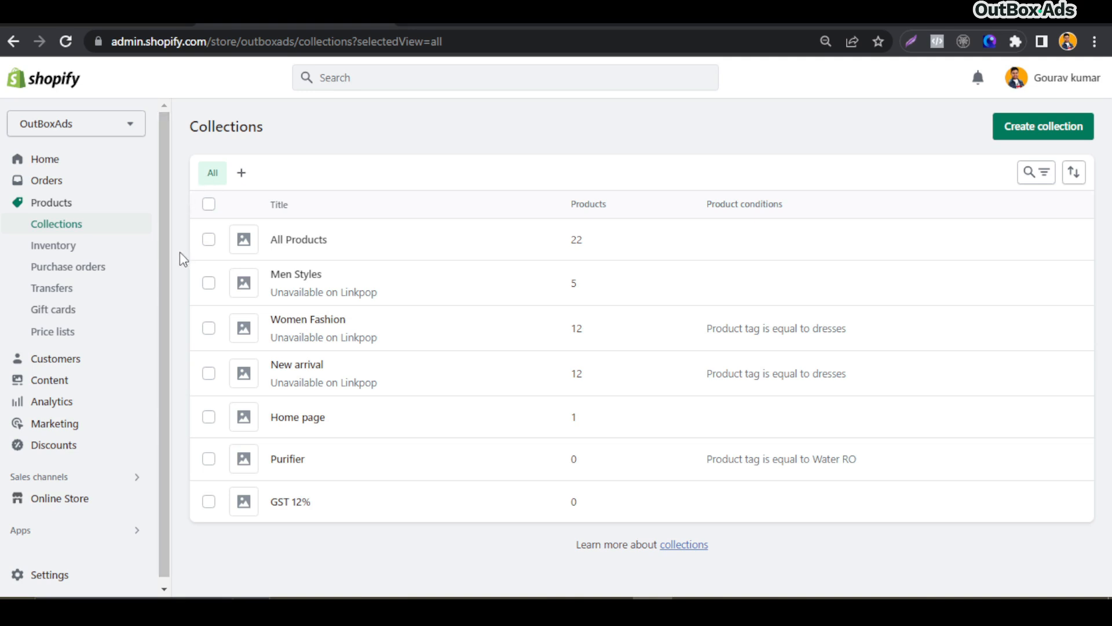
pyautogui.click(394, 327)
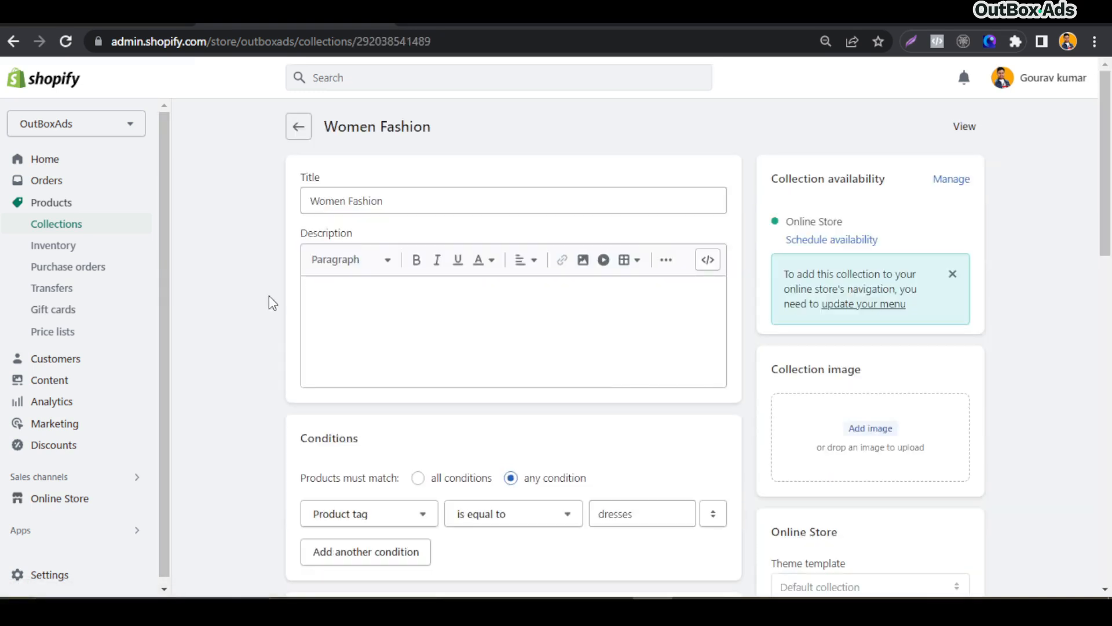
pyautogui.scroll(-8, 269, 297)
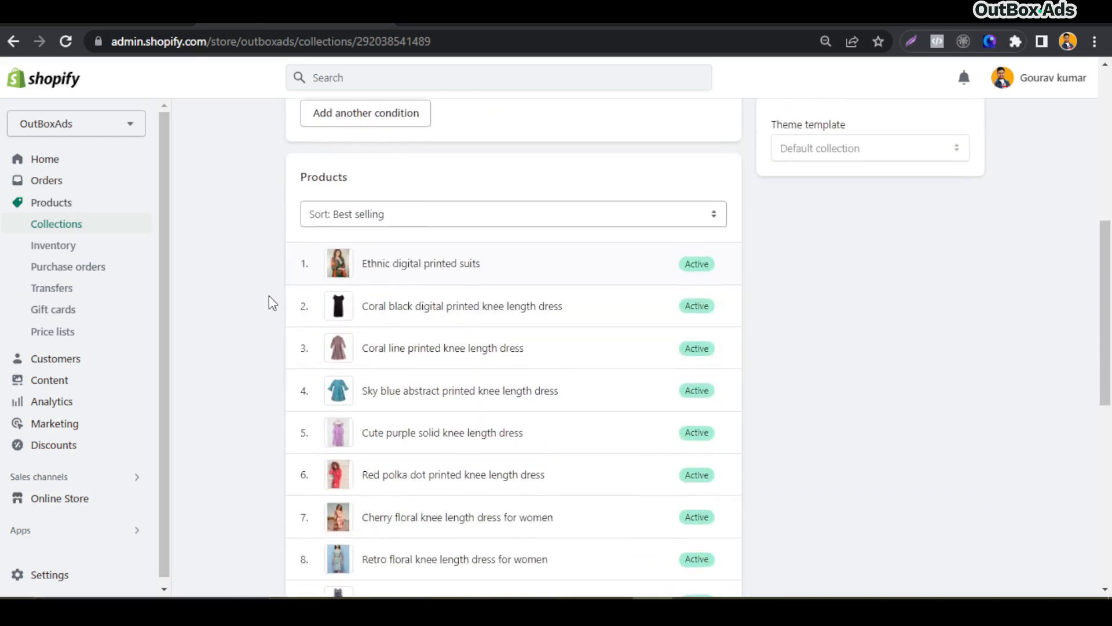
pyautogui.scroll(-9, 269, 296)
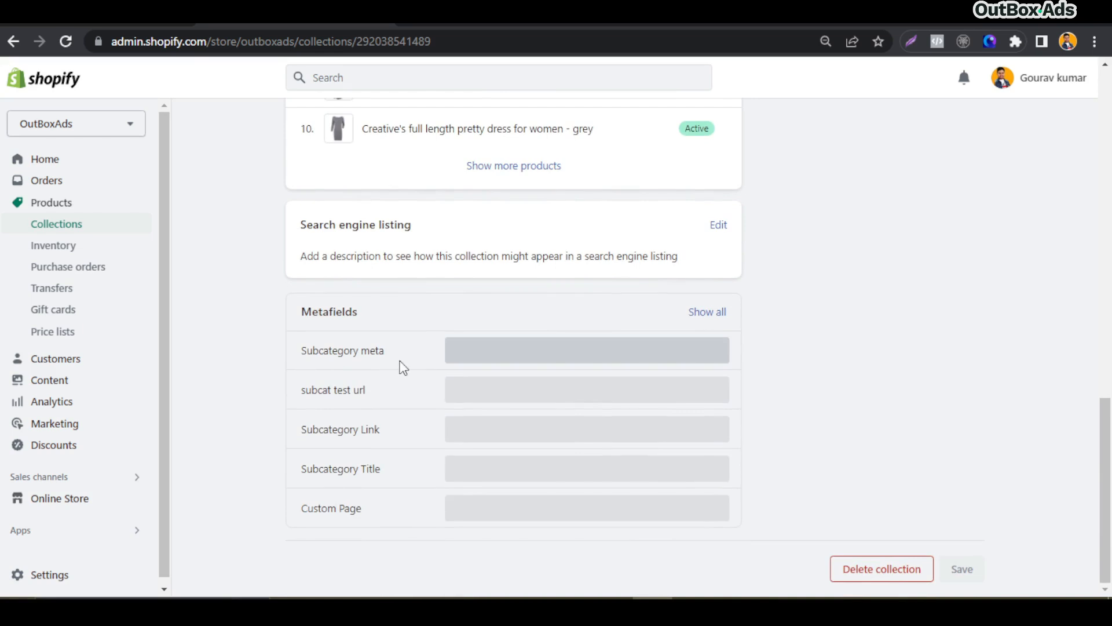
pyautogui.click(508, 359)
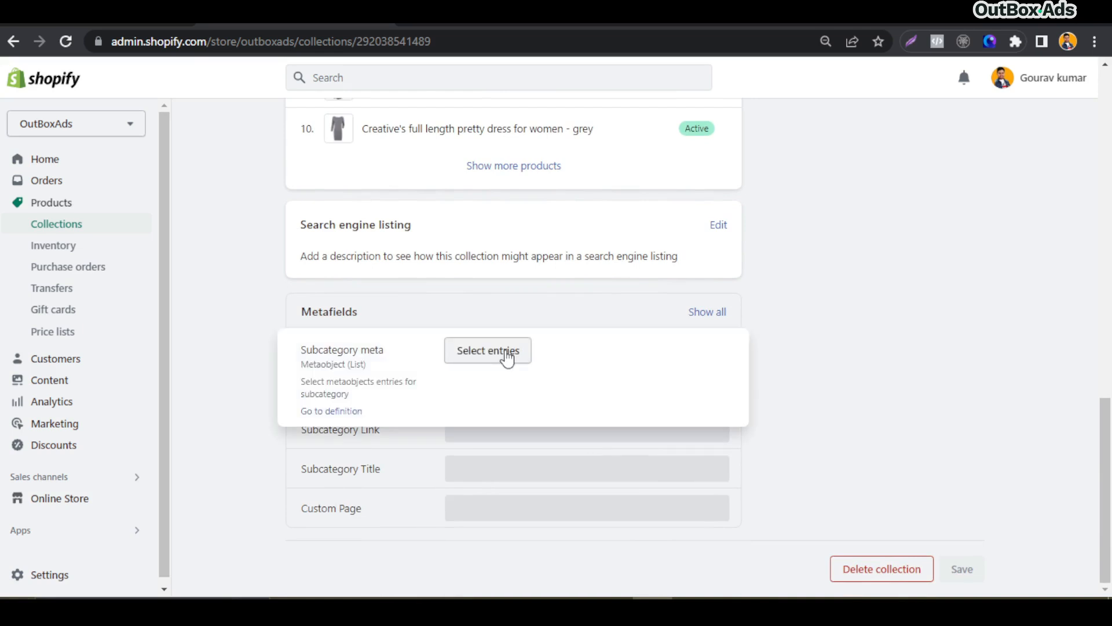
pyautogui.moveTo(301, 385); pyautogui.dragTo(361, 396)
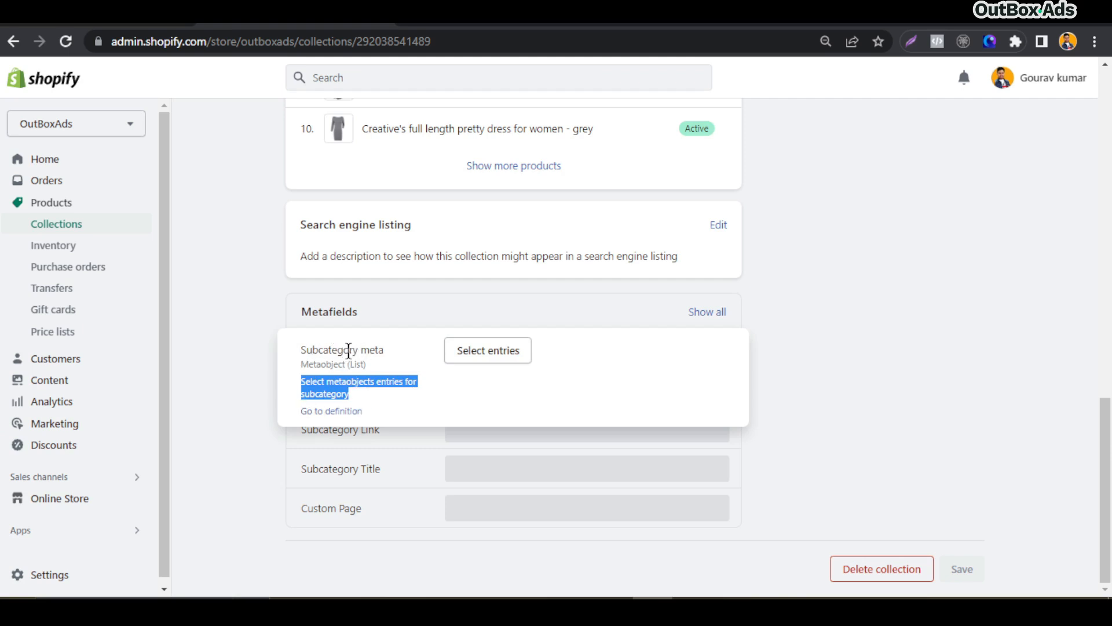
pyautogui.click(783, 343)
# Select the Glasses, Jackets, Floral Dresses, Jeans Bottom, Accessories and Heels & Sandals entries for the Subcategory meta metafield and save the collection
pyautogui.click(482, 352)
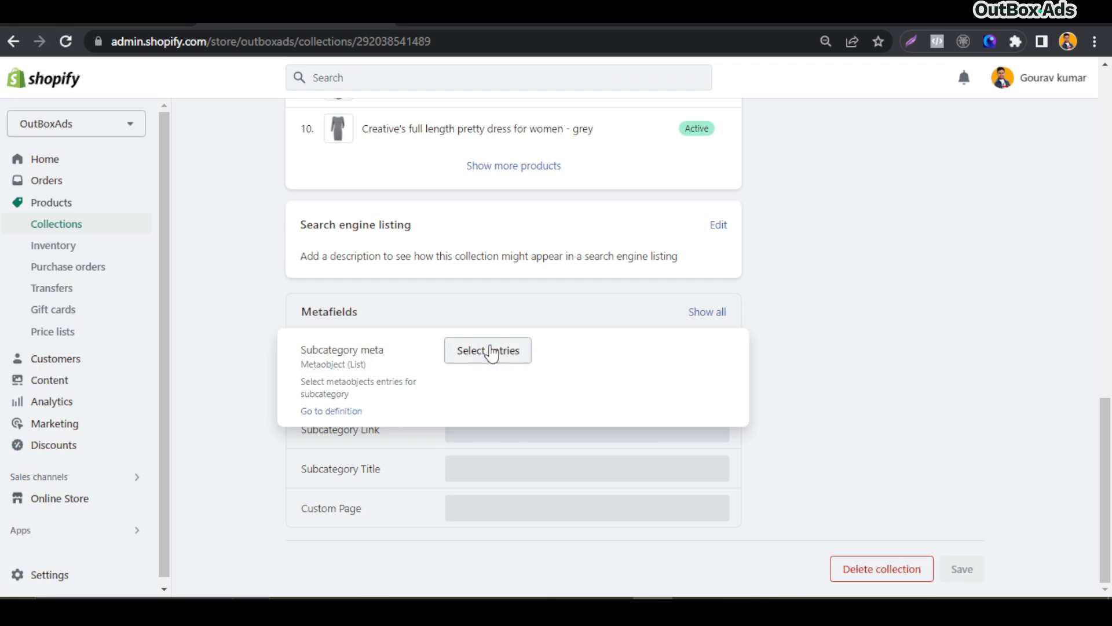
pyautogui.click(492, 352)
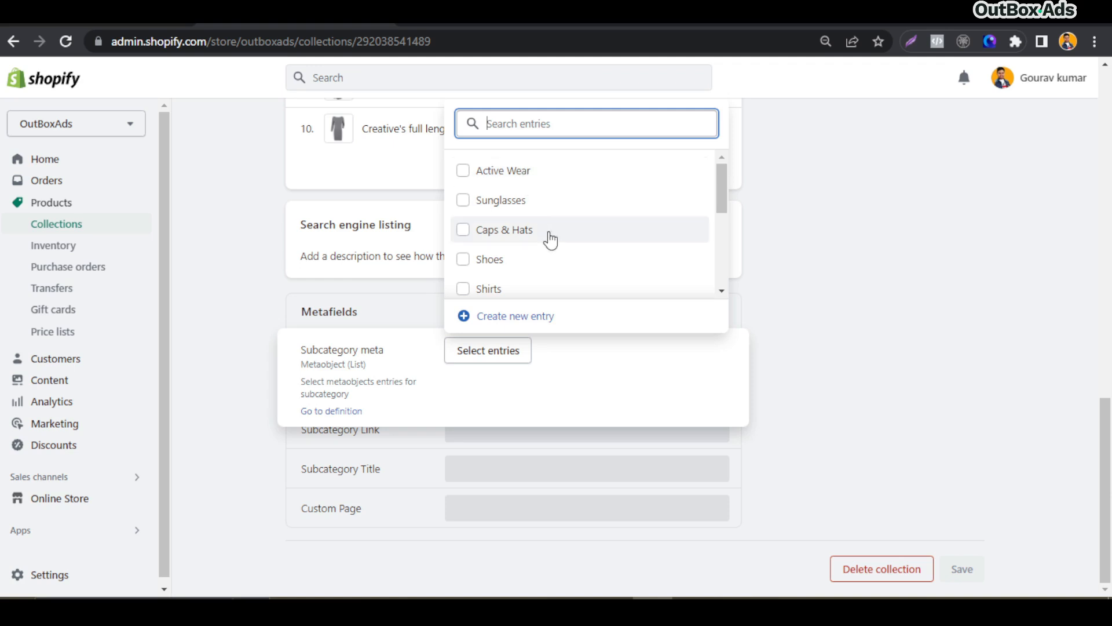
pyautogui.scroll(-5, 552, 251)
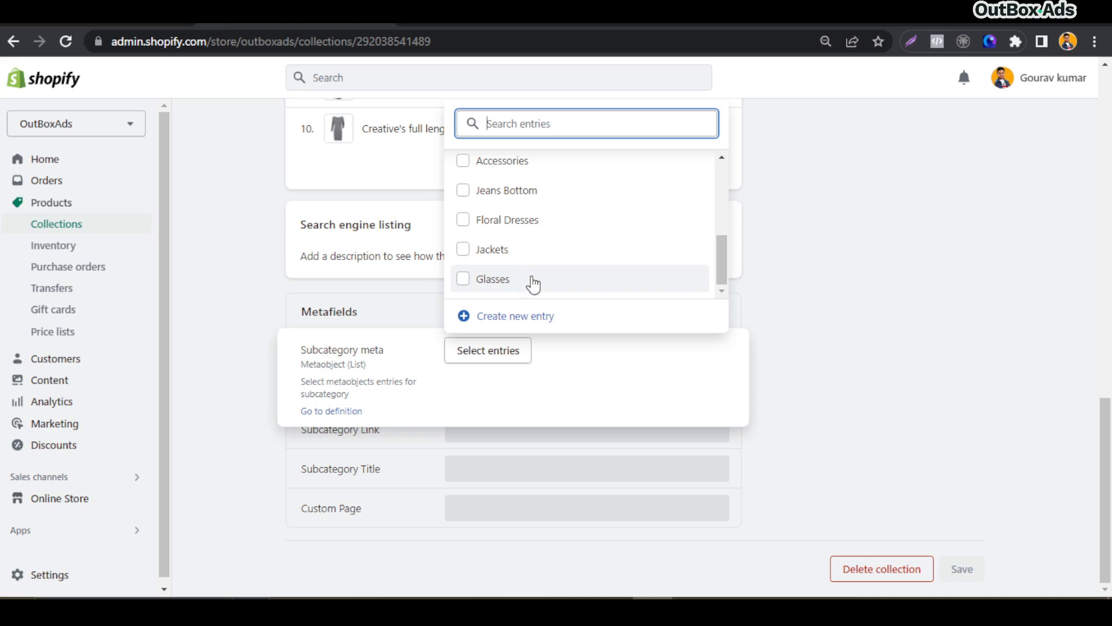
pyautogui.click(463, 280)
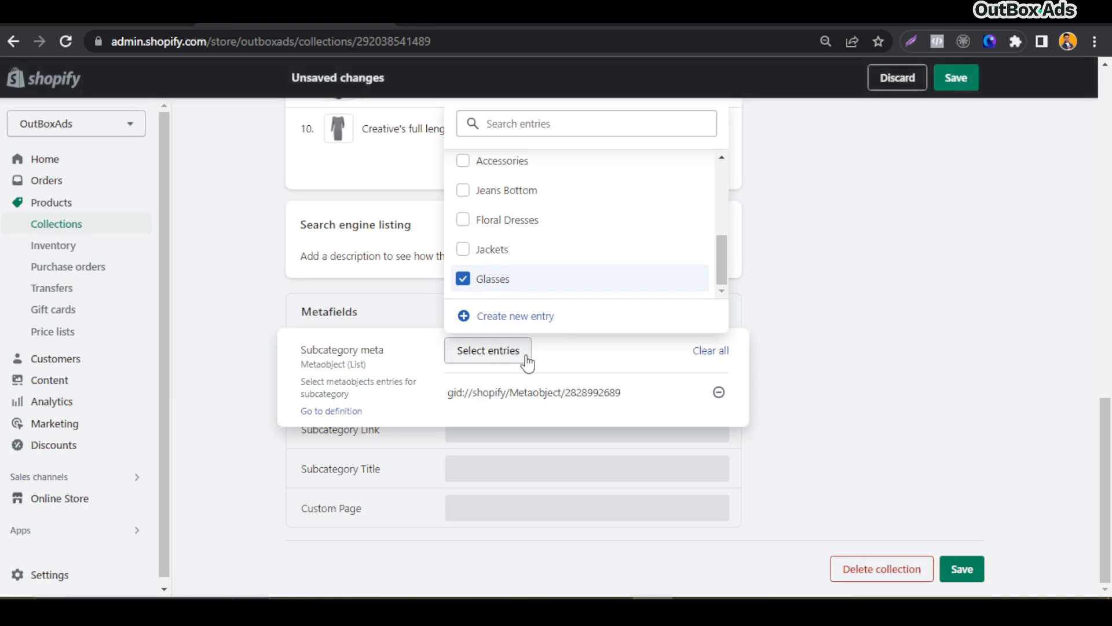
pyautogui.click(465, 249)
pyautogui.scroll(1, 520, 243)
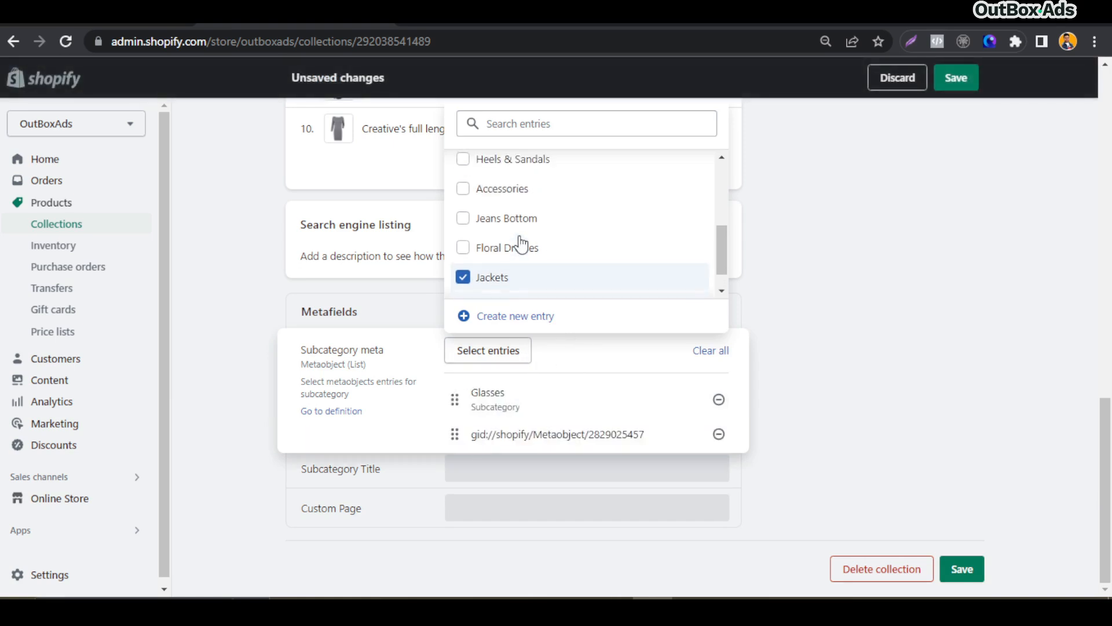
pyautogui.click(464, 247)
pyautogui.click(464, 218)
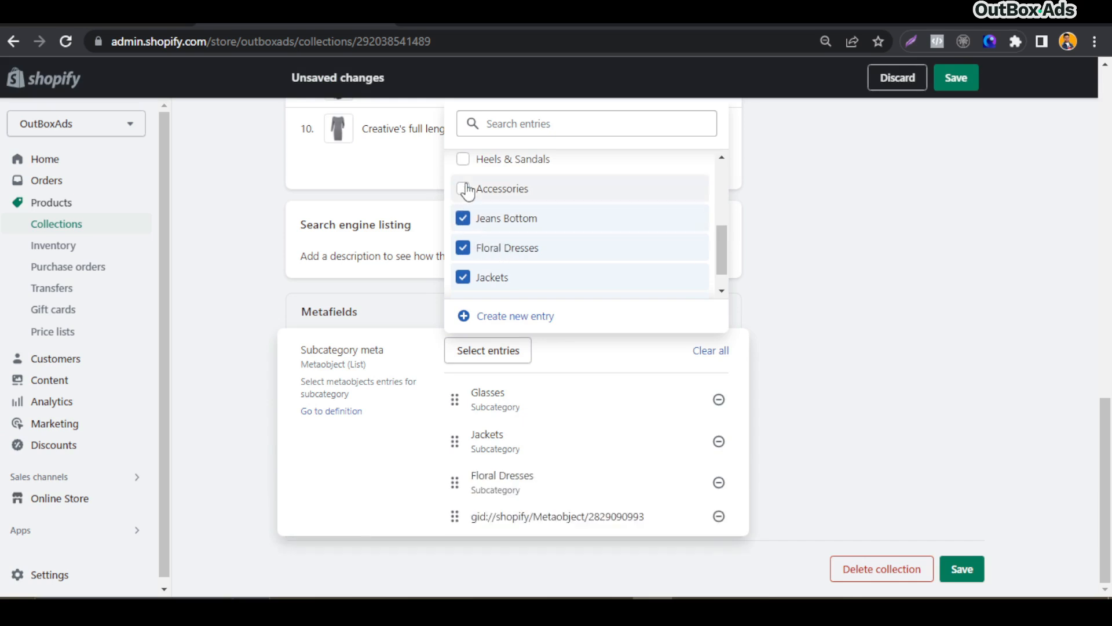
pyautogui.click(464, 188)
pyautogui.click(464, 160)
pyautogui.scroll(1, 551, 232)
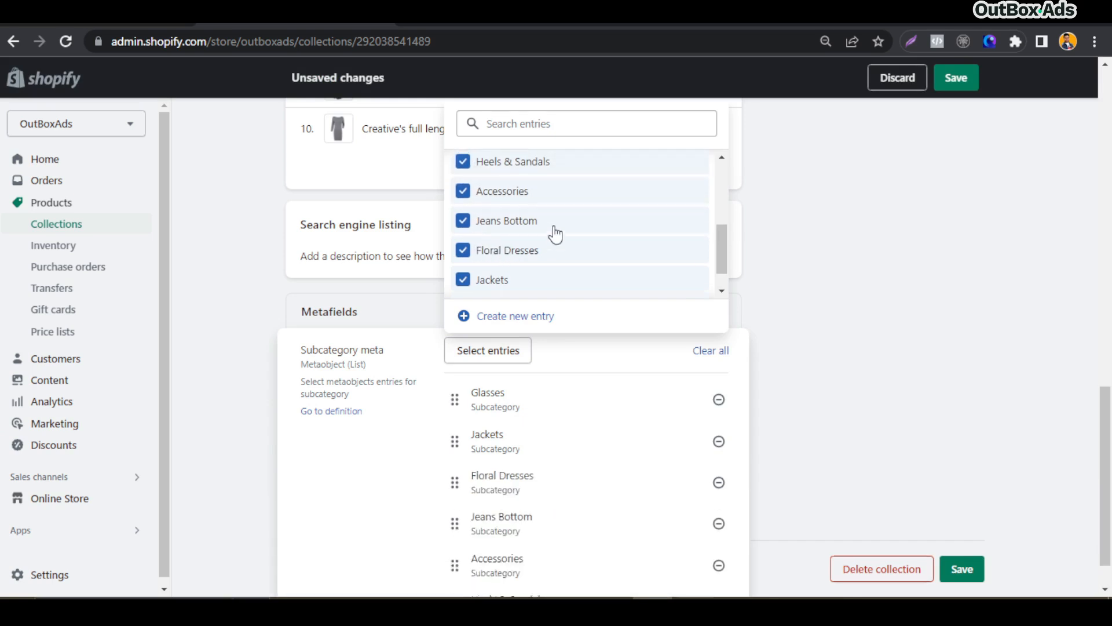
pyautogui.scroll(-1, 907, 506)
pyautogui.click(842, 340)
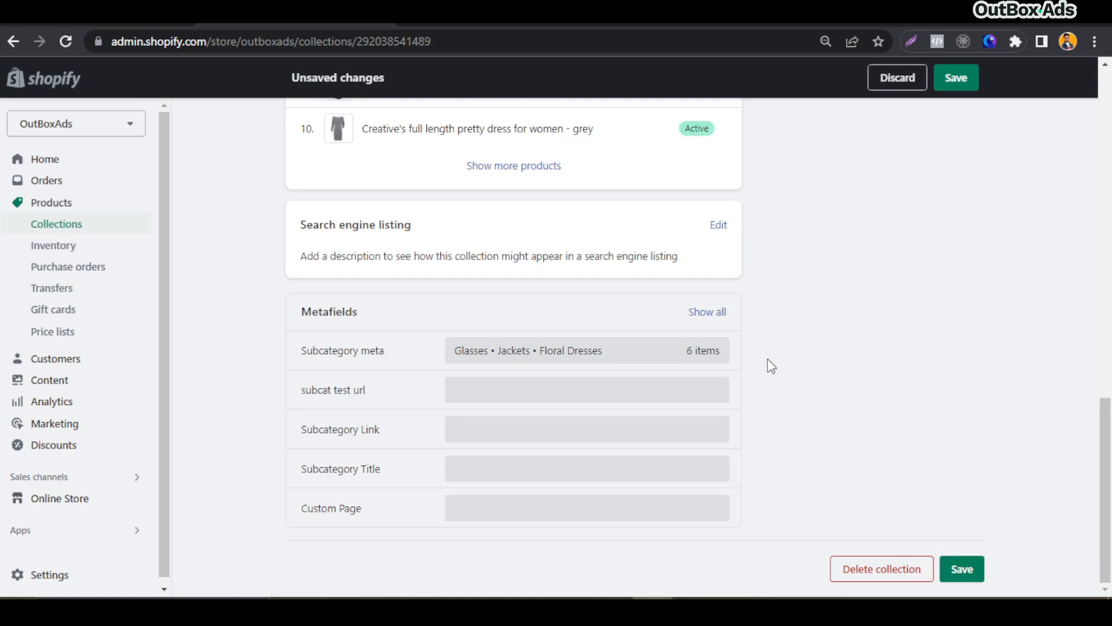
pyautogui.click(976, 571)
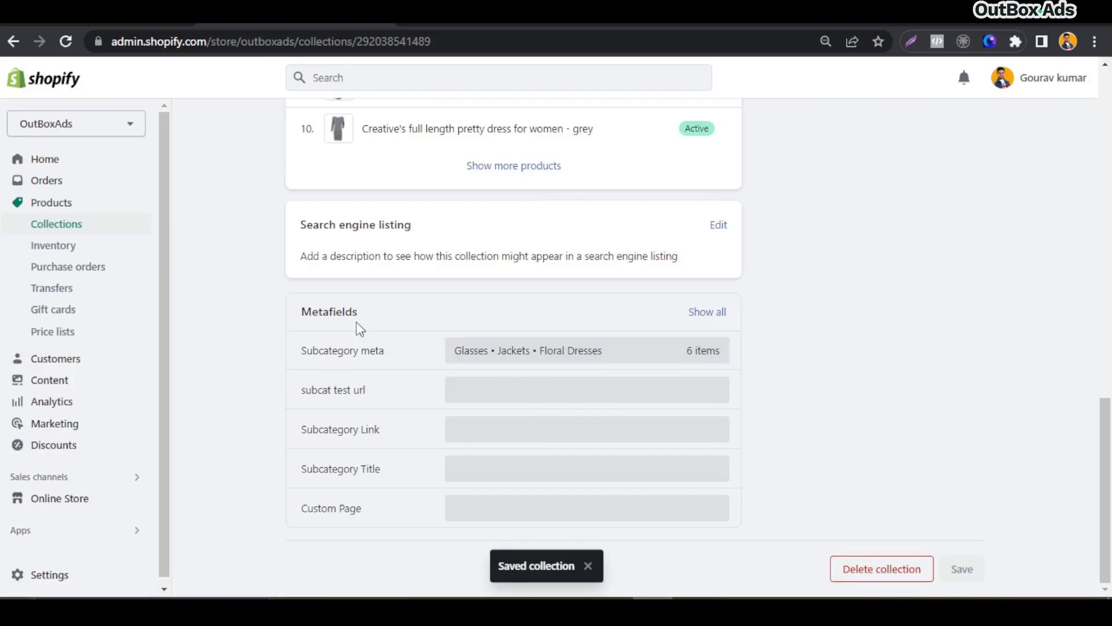
# Open the current theme in the editor and switch to the Default collection template
pyautogui.scroll(14, 265, 360)
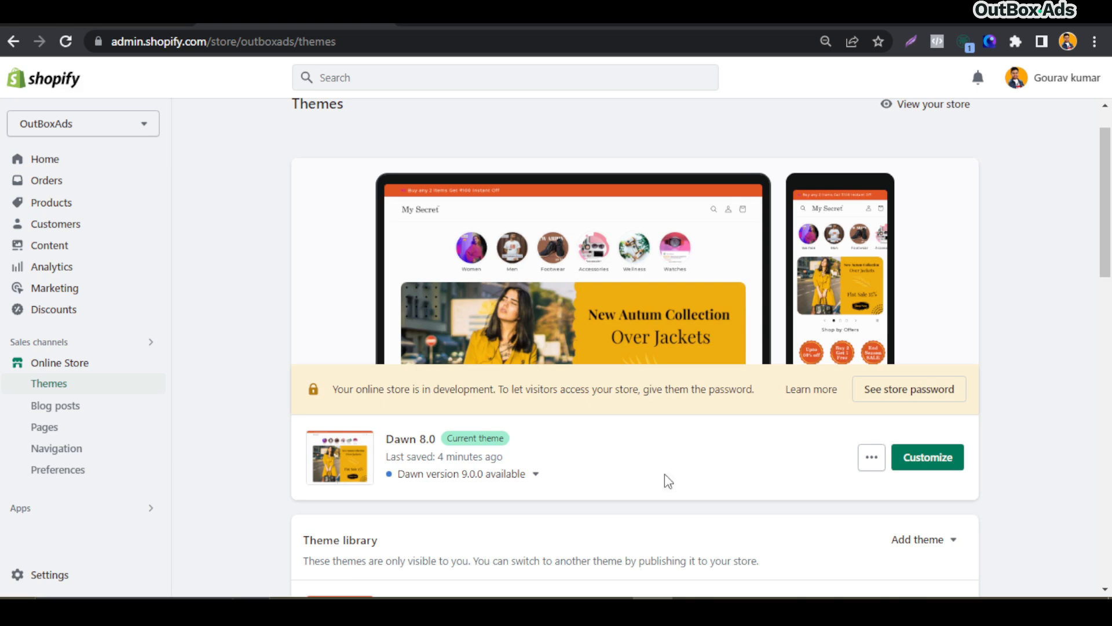
pyautogui.click(953, 459)
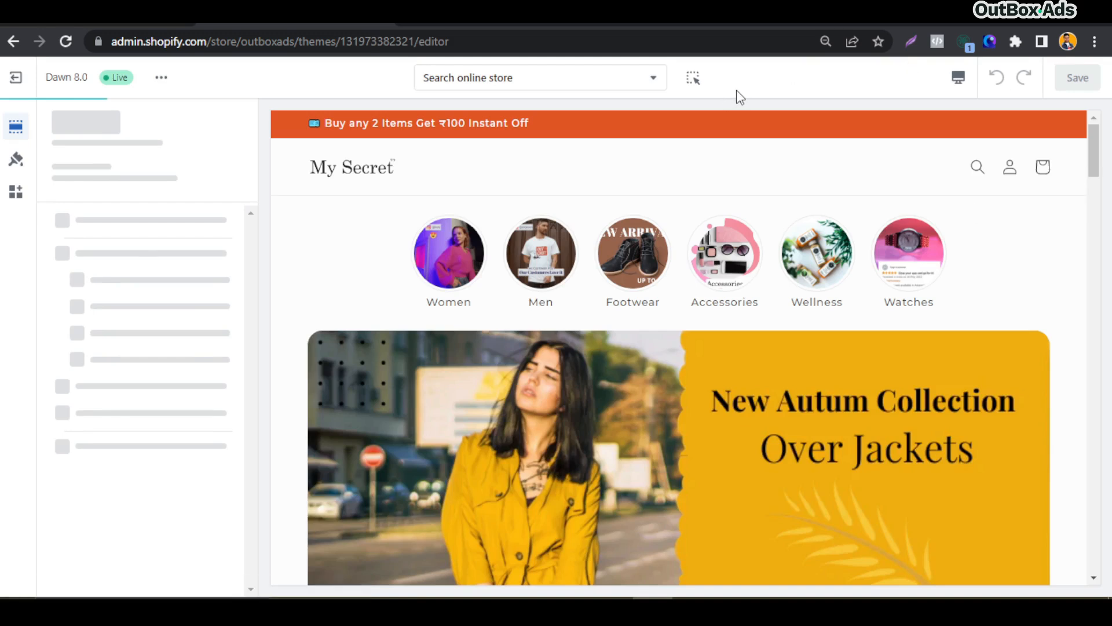
pyautogui.click(658, 81)
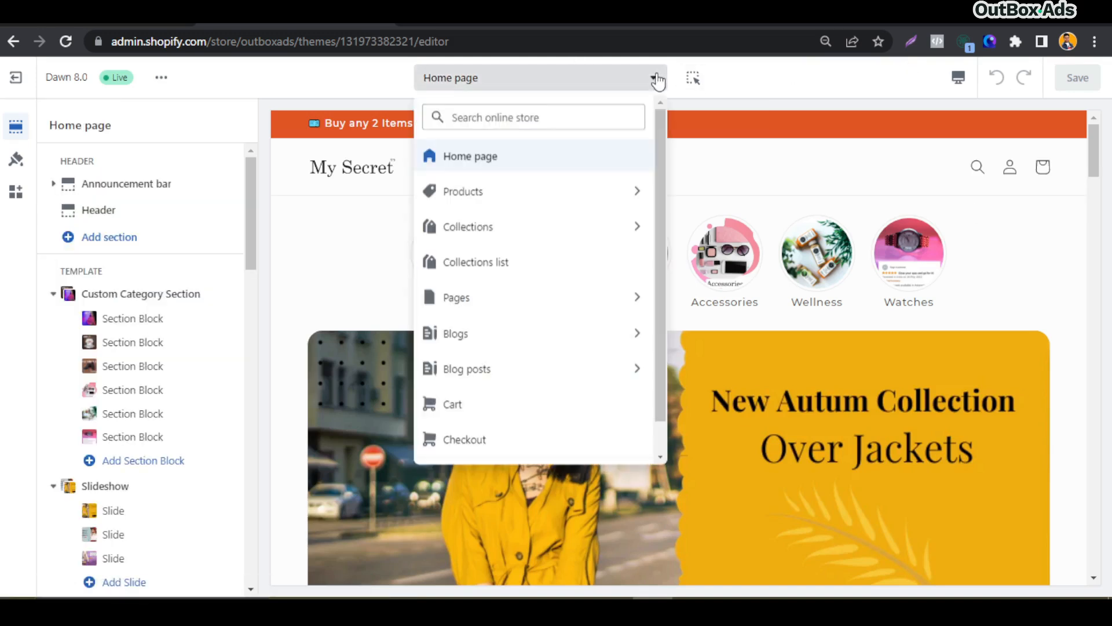
pyautogui.click(503, 231)
pyautogui.click(512, 191)
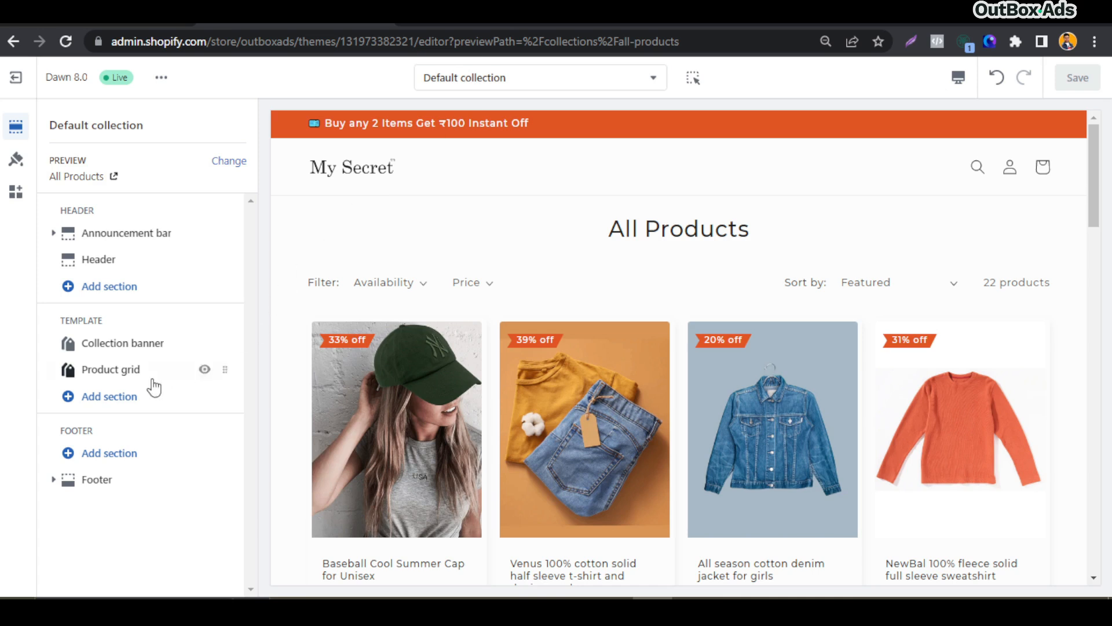
# Add the Custom Category by OutBoxAds section to the collection template
pyautogui.click(96, 408)
pyautogui.scroll(-5, 333, 510)
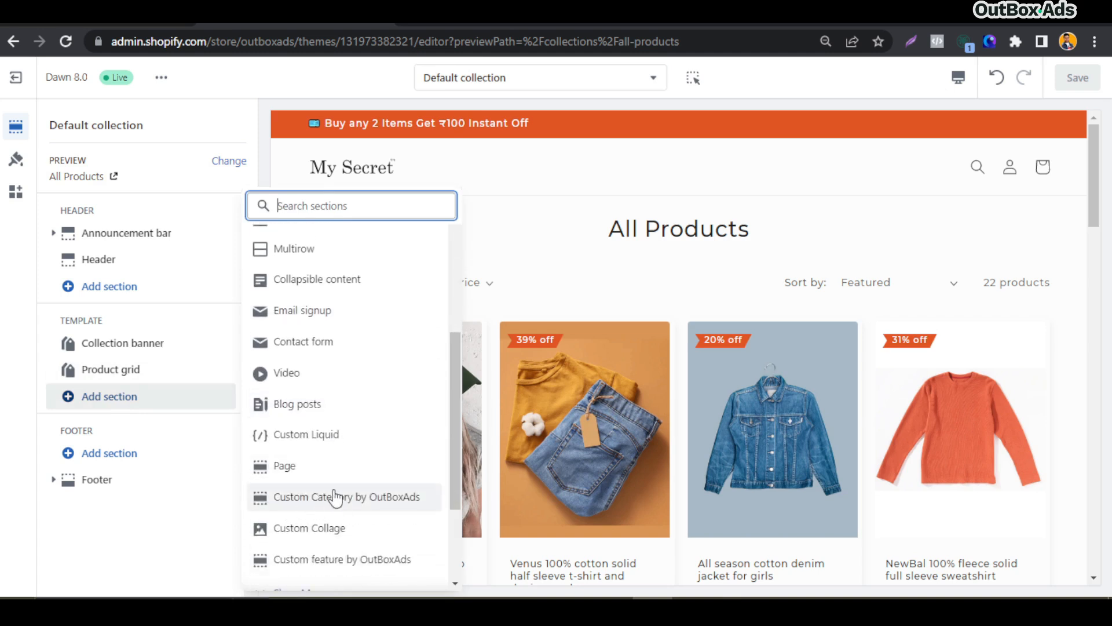
pyautogui.click(373, 506)
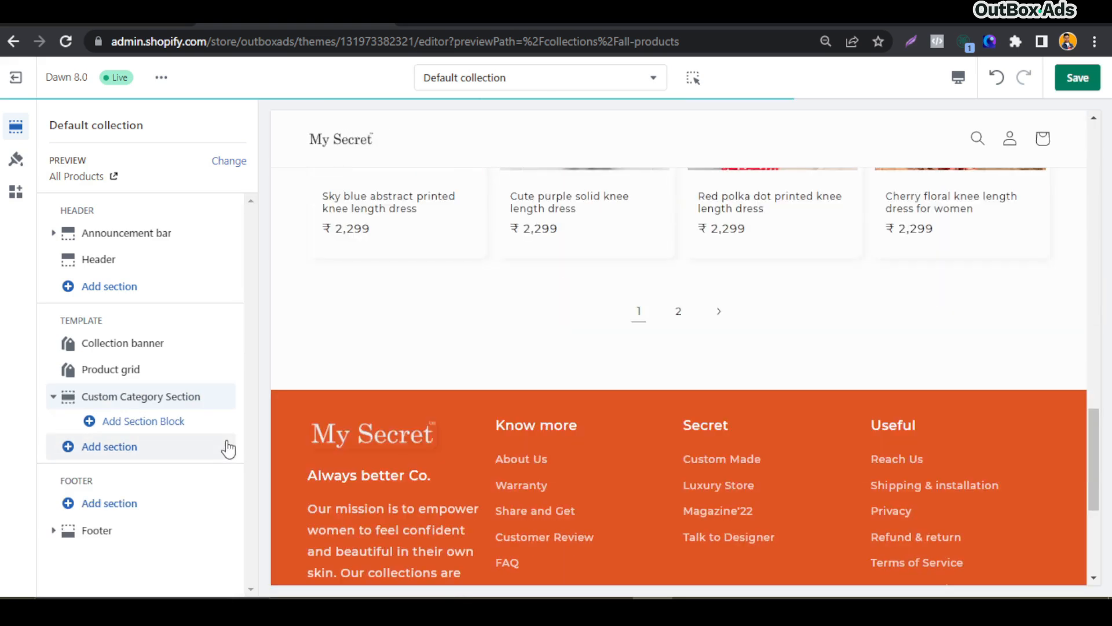
# Move the Custom Category Section above the Collection banner and save the theme
pyautogui.click(52, 399)
pyautogui.moveTo(225, 397); pyautogui.dragTo(216, 369)
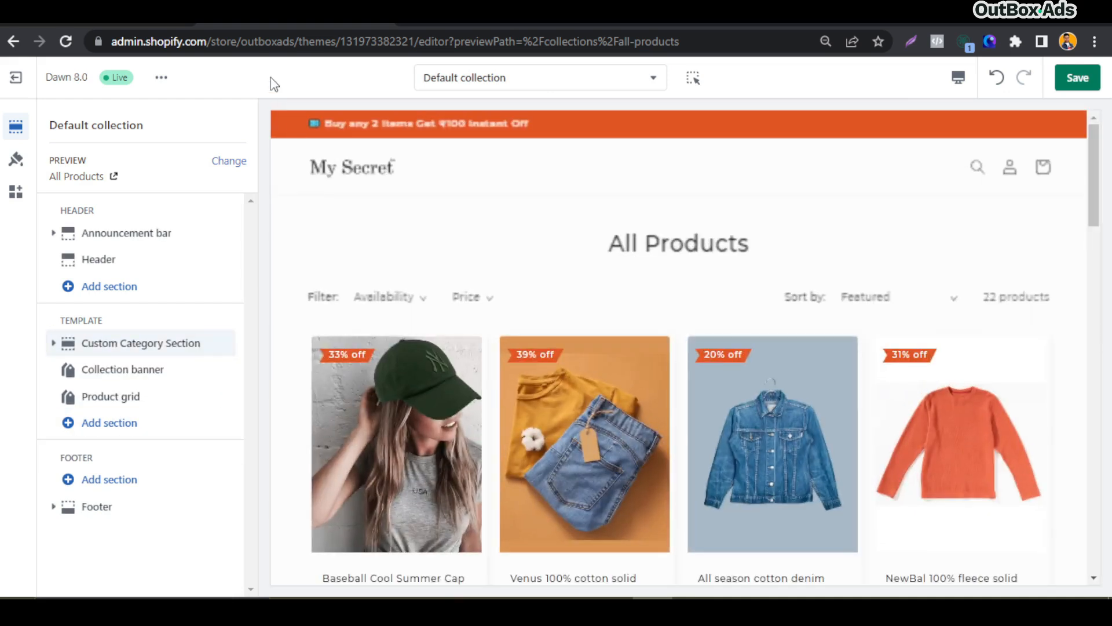
pyautogui.click(1077, 78)
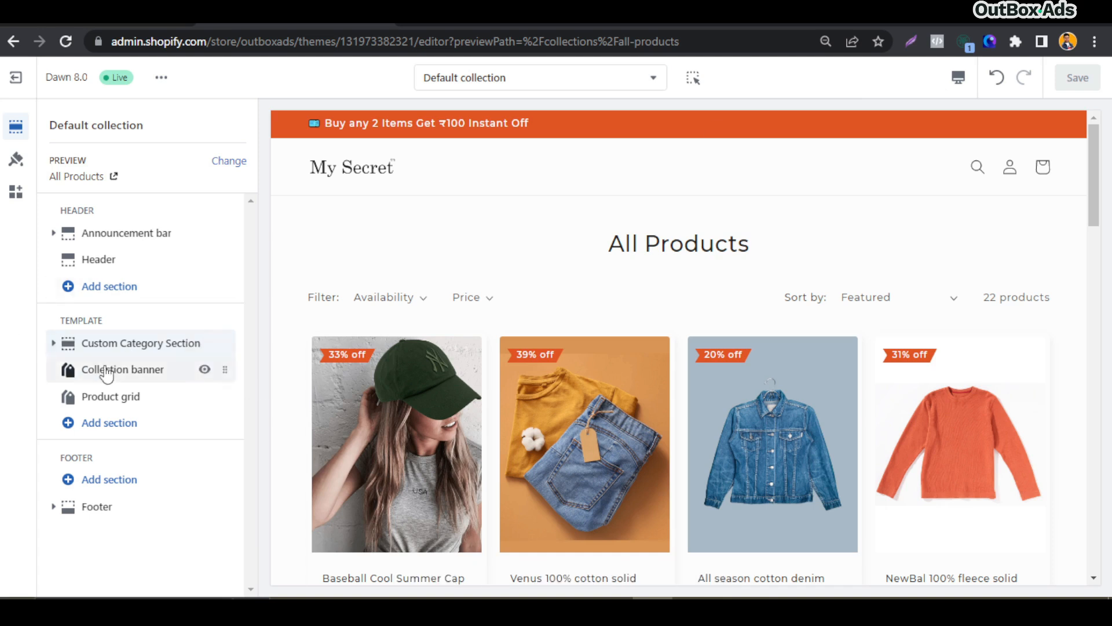
# Add four section blocks to the Custom Category Section
pyautogui.click(53, 343)
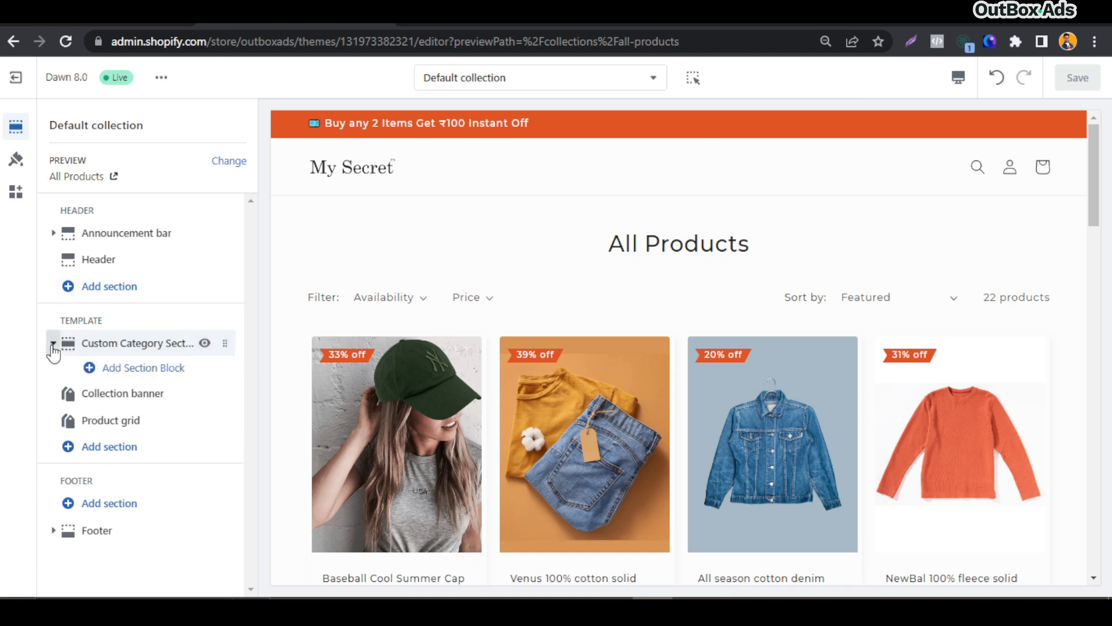
pyautogui.click(112, 377)
pyautogui.click(116, 390)
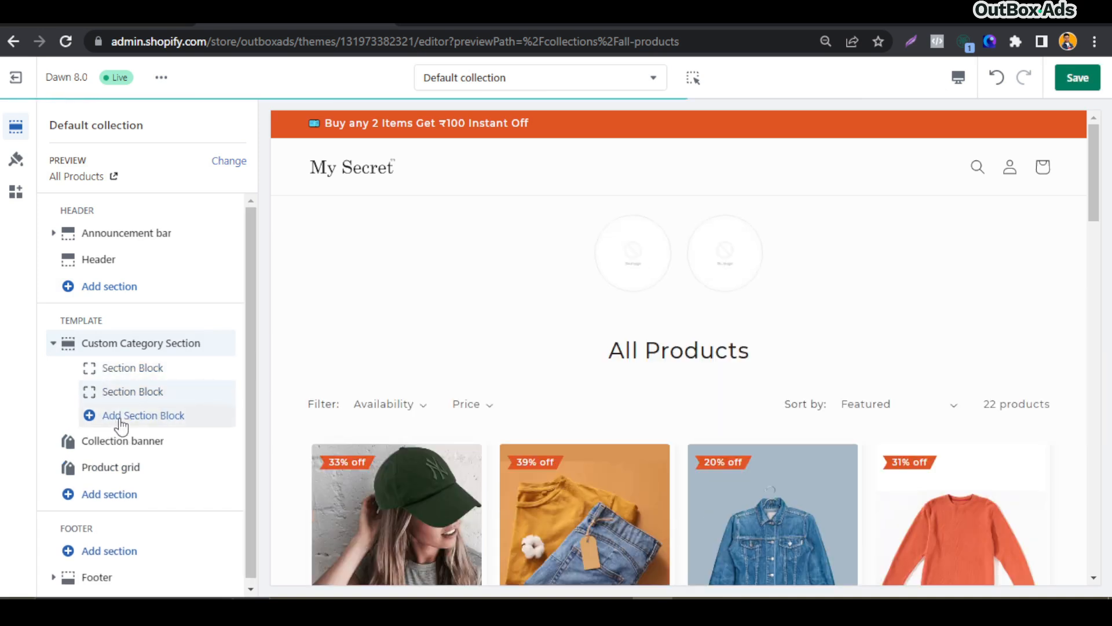
pyautogui.click(121, 423)
pyautogui.click(116, 441)
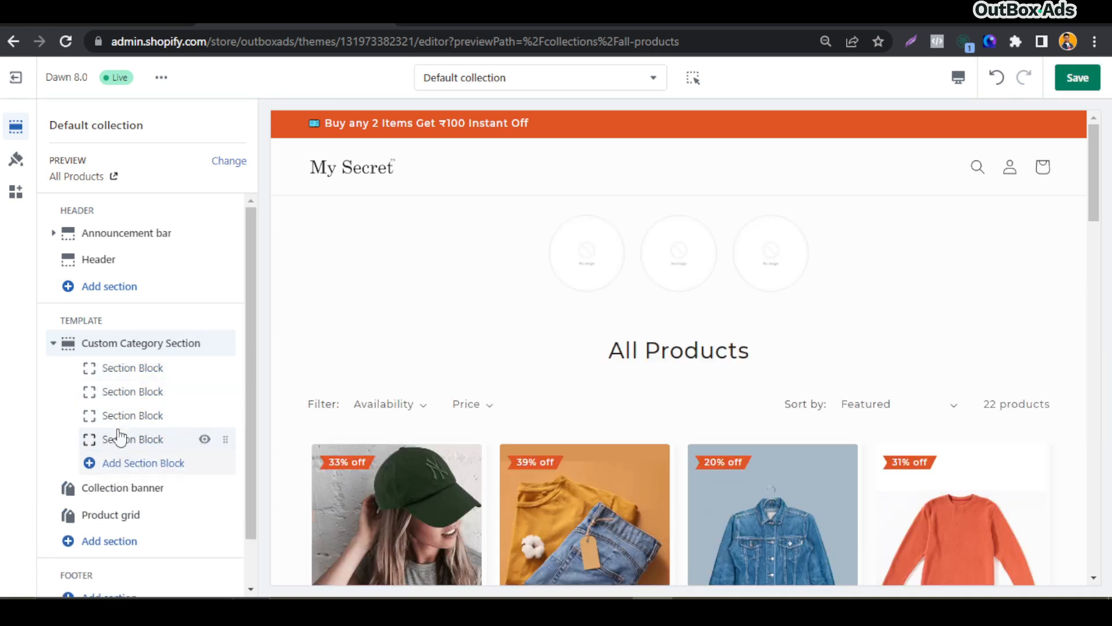
# Set the first section block's image to women_glasses, its link to the Women Fashion collection, and its title to Glasses
pyautogui.click(119, 370)
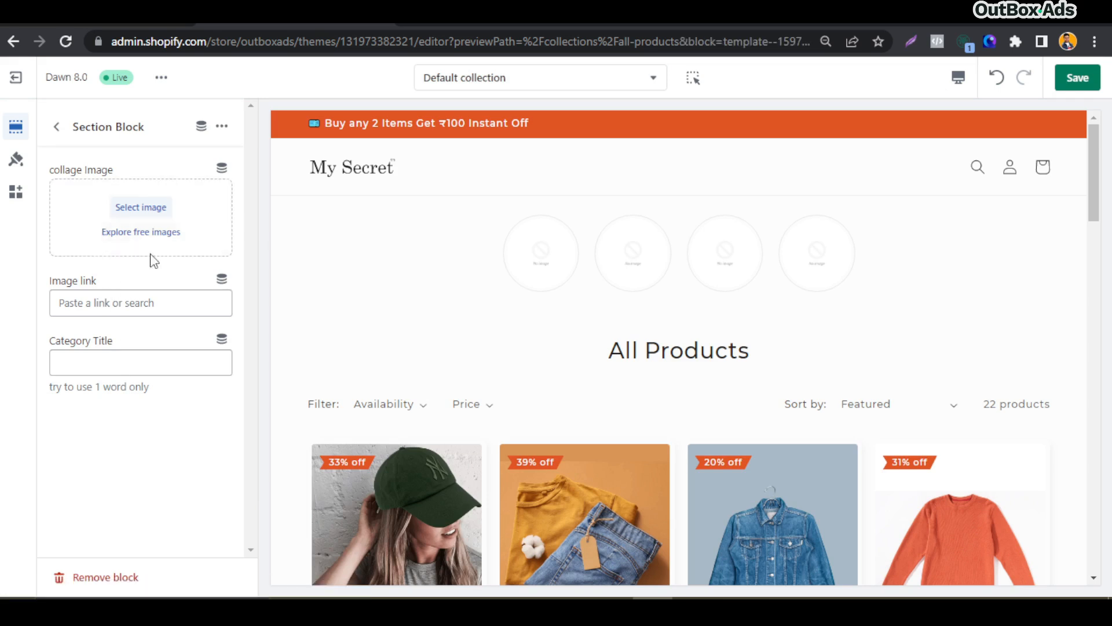
pyautogui.click(134, 210)
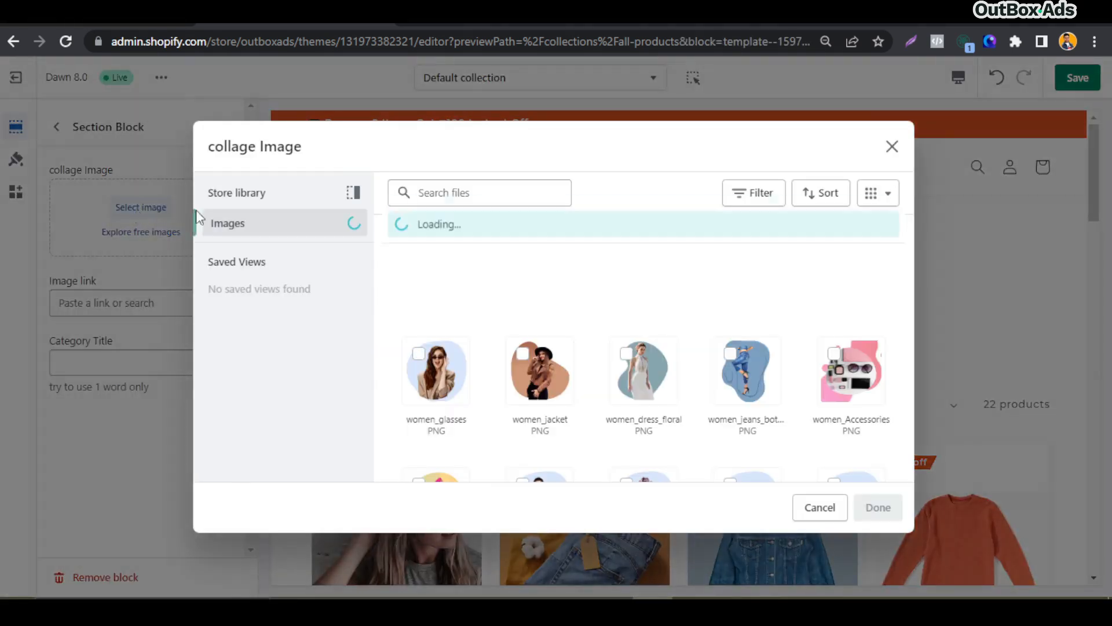
pyautogui.click(434, 371)
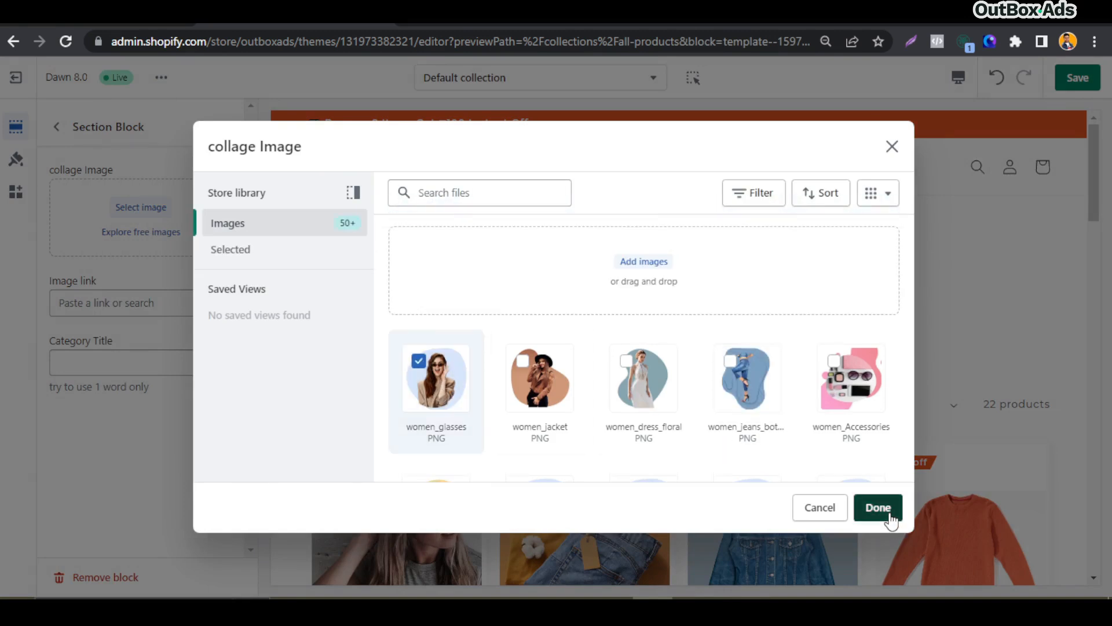
pyautogui.click(891, 520)
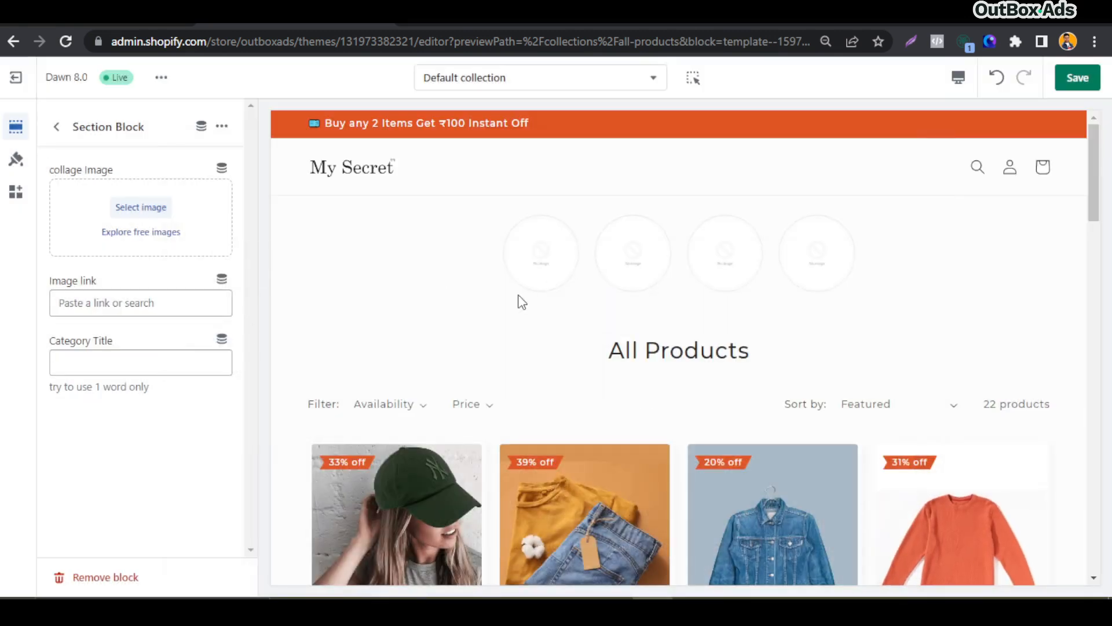
pyautogui.click(117, 446)
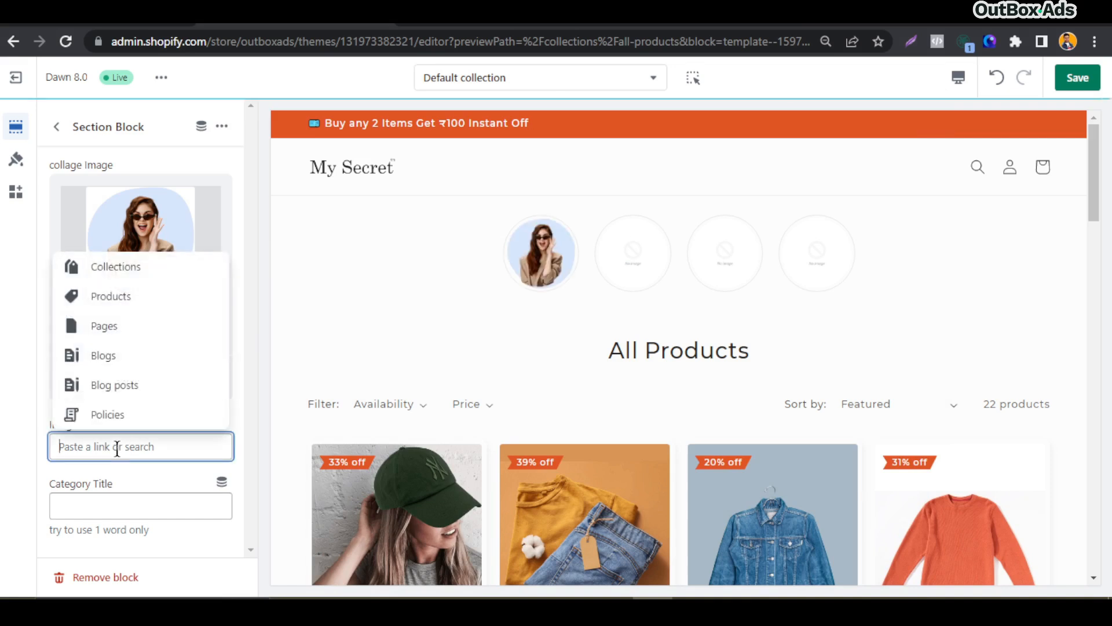
pyautogui.click(112, 278)
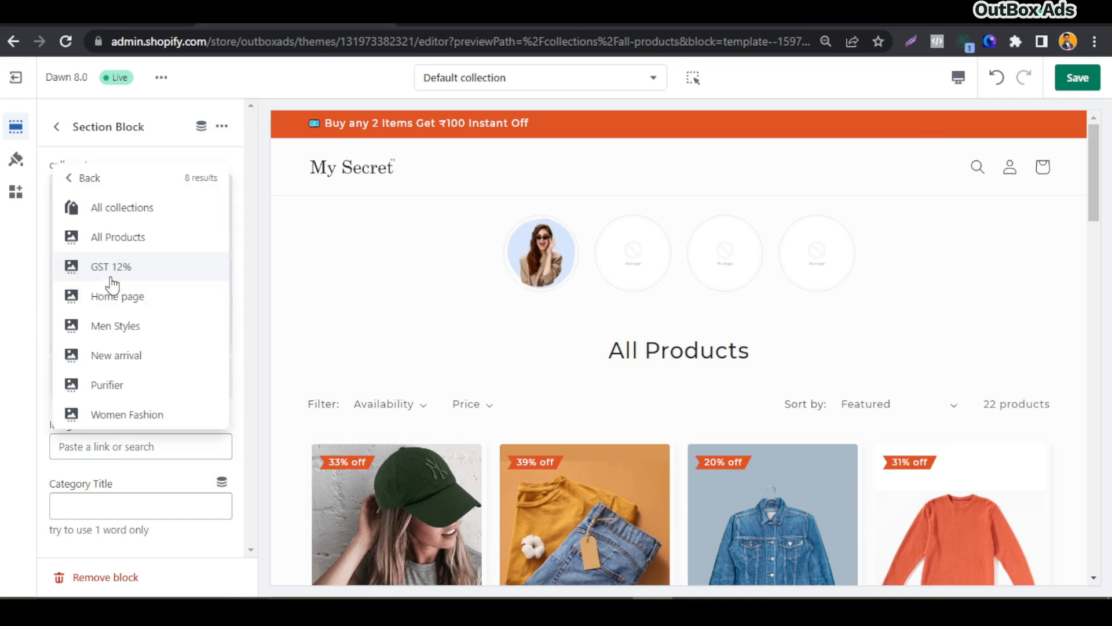
pyautogui.click(148, 414)
pyautogui.click(101, 508)
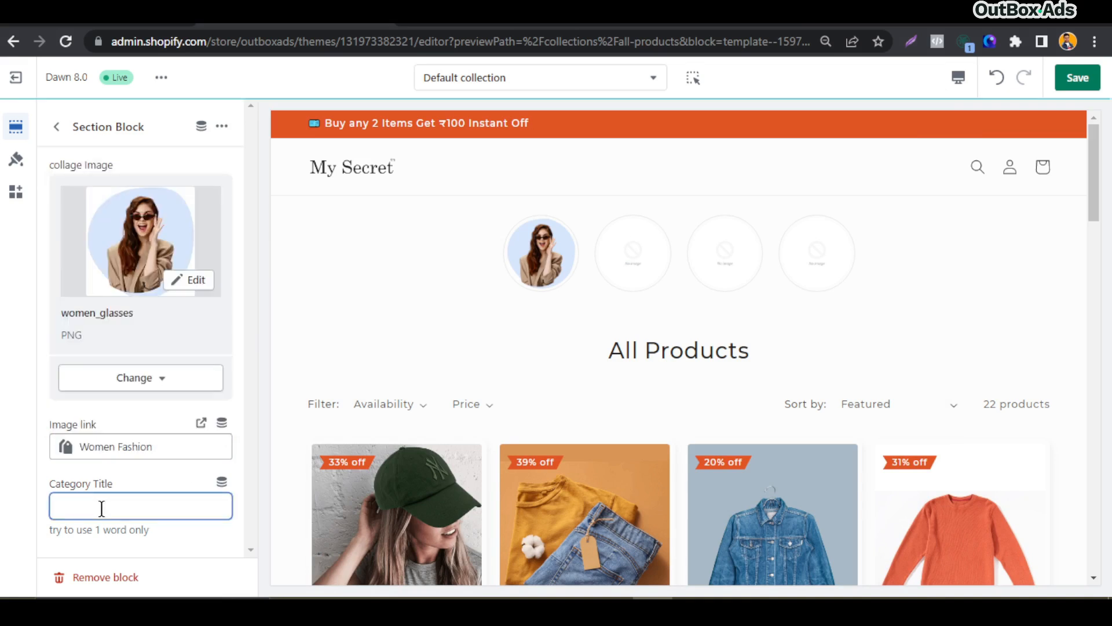
pyautogui.write('Ga')
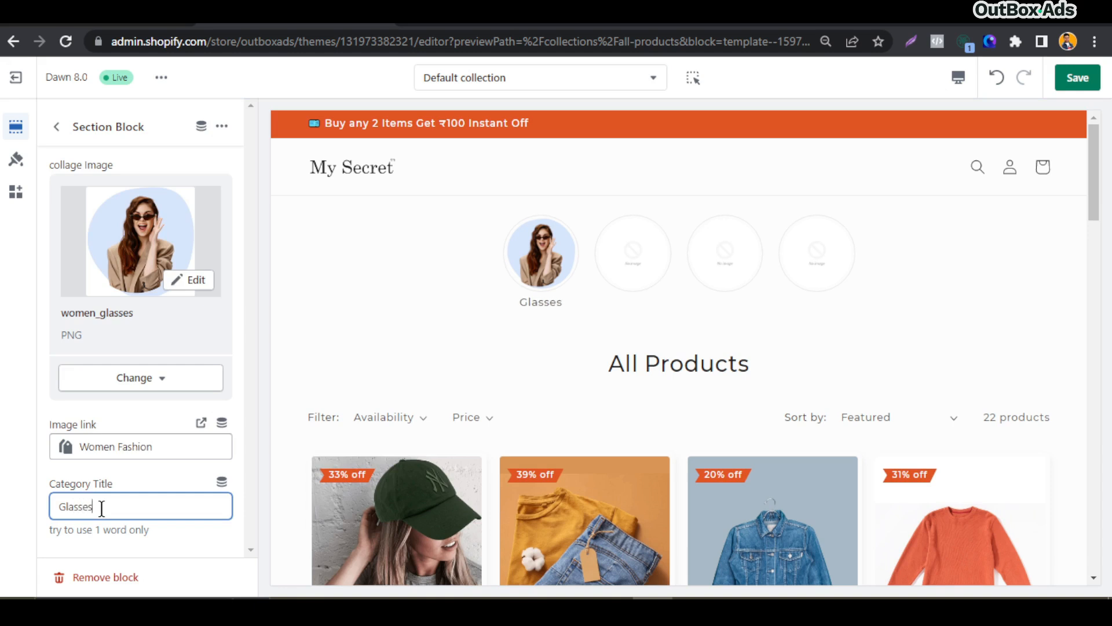
pyautogui.click(146, 486)
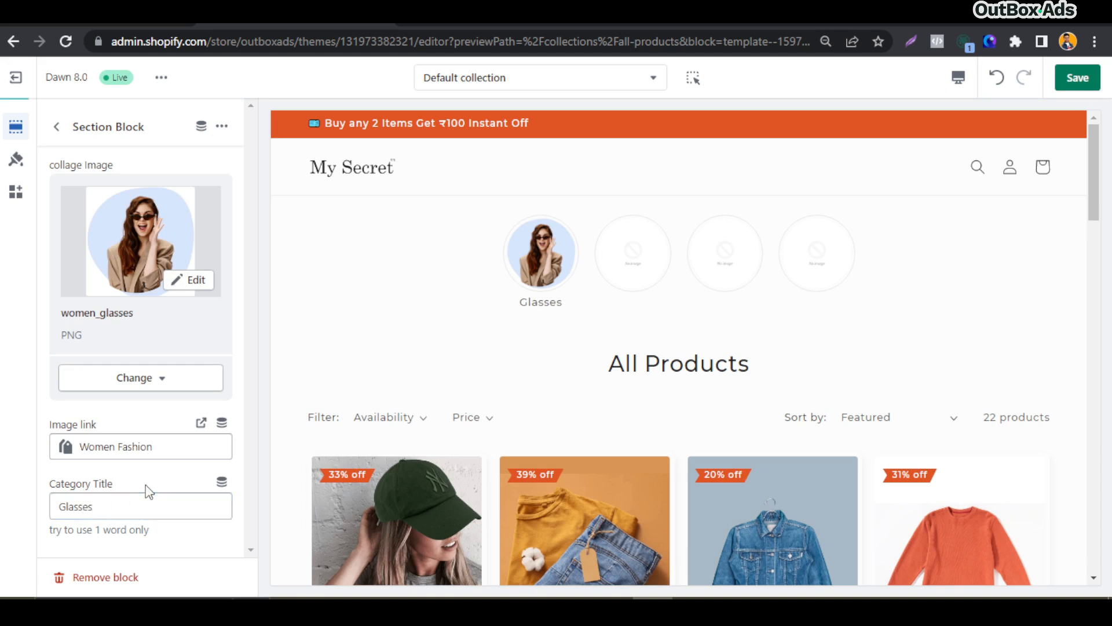
# Close the section block settings and save the theme
pyautogui.click(58, 127)
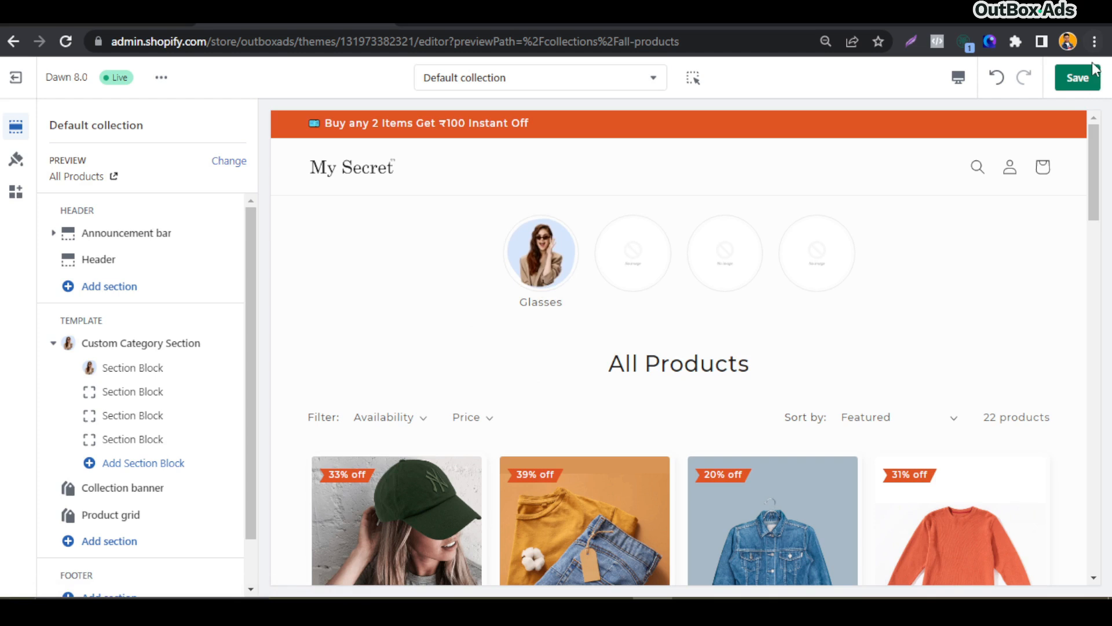
pyautogui.click(1075, 78)
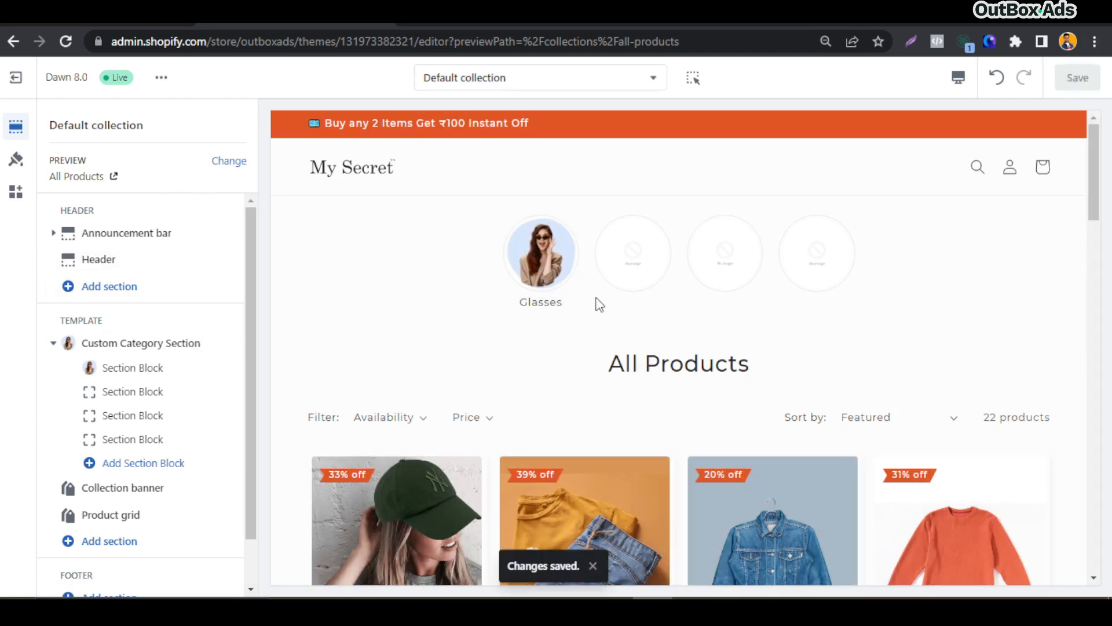
# Switch the editor preview to the Women Fashion collection, then to Men Styles
pyautogui.click(228, 162)
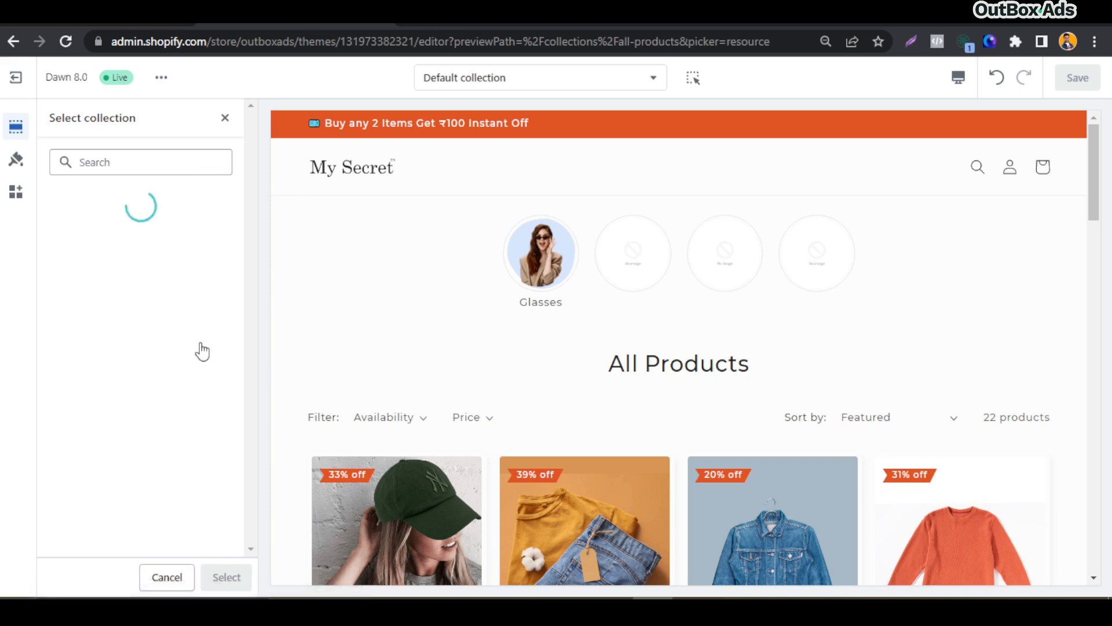
pyautogui.click(144, 457)
pyautogui.click(226, 577)
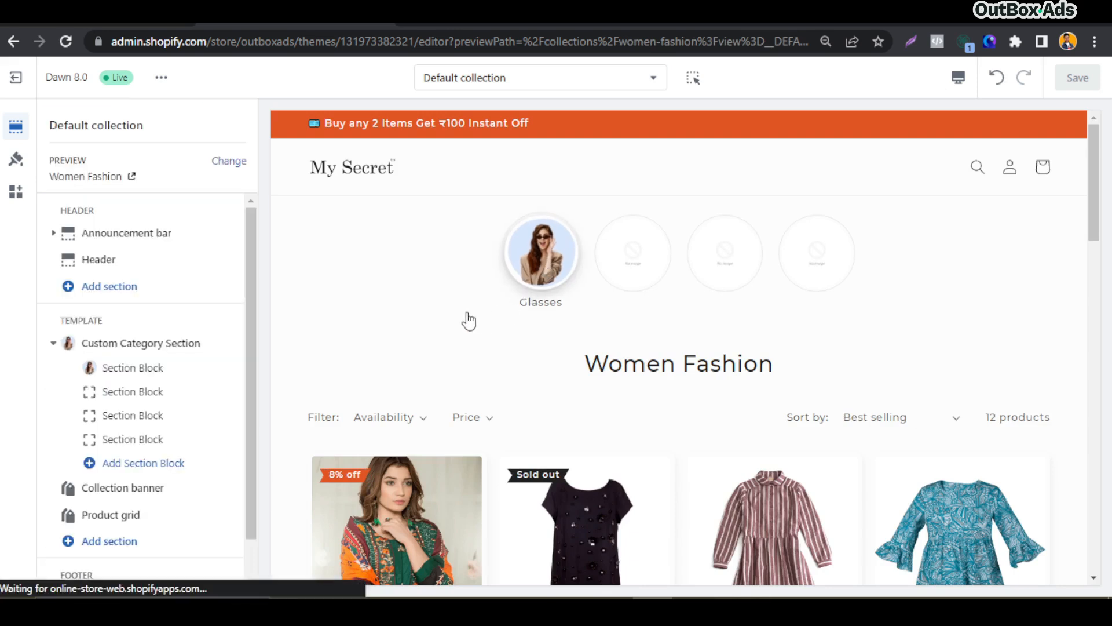
pyautogui.click(230, 162)
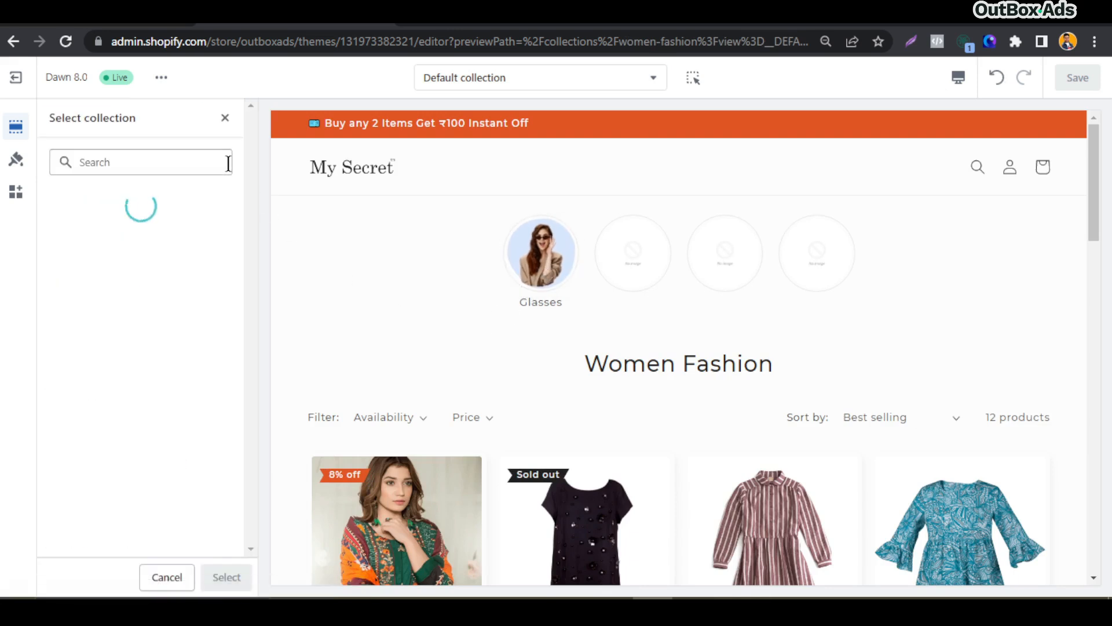
pyautogui.click(133, 330)
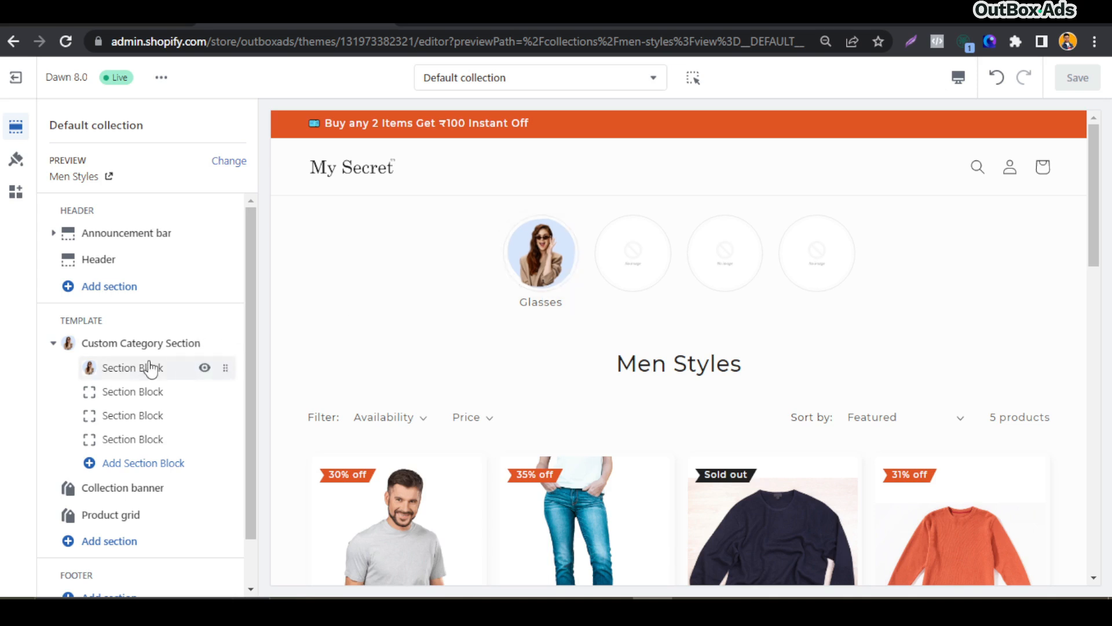
# Remove three of the four section blocks from the Custom Category Section, including the Glasses block
pyautogui.click(134, 367)
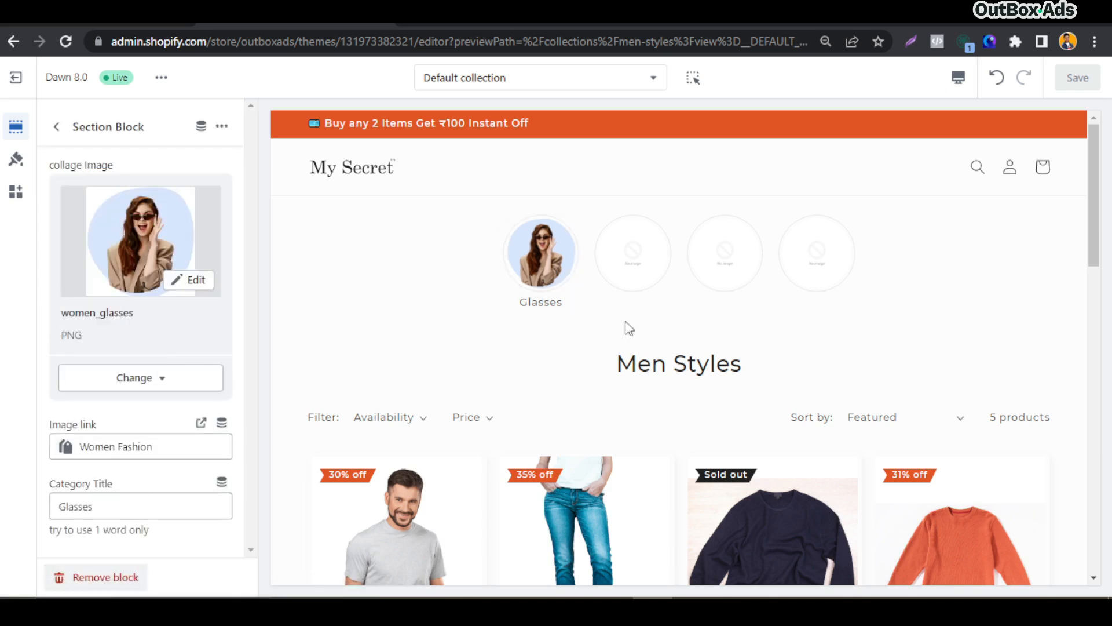
pyautogui.click(104, 578)
pyautogui.click(141, 371)
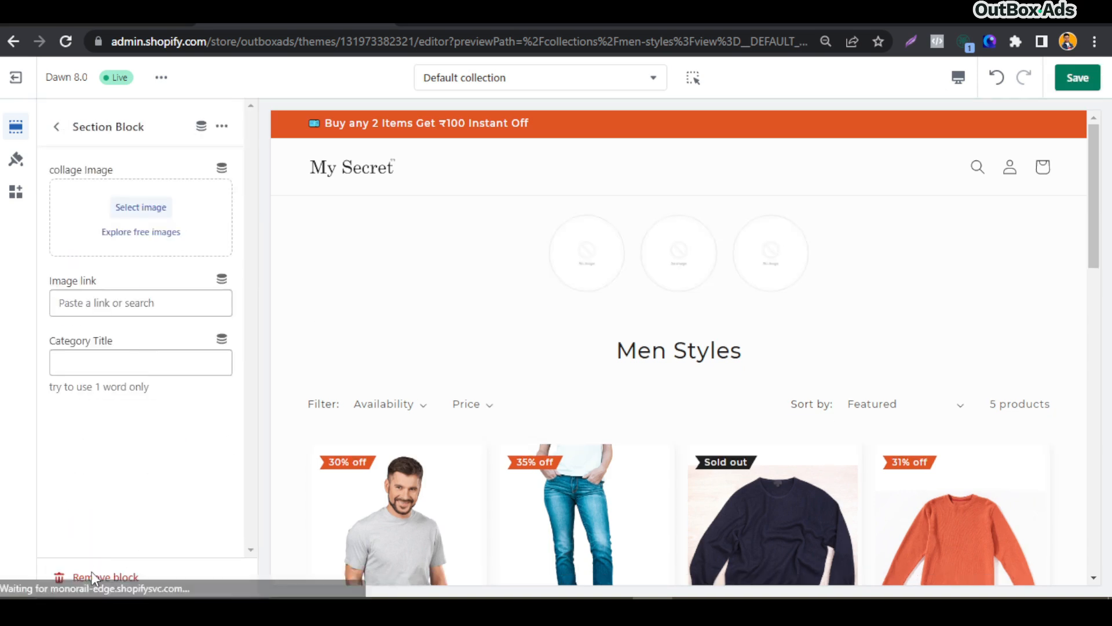
pyautogui.click(92, 578)
pyautogui.click(134, 371)
pyautogui.click(92, 578)
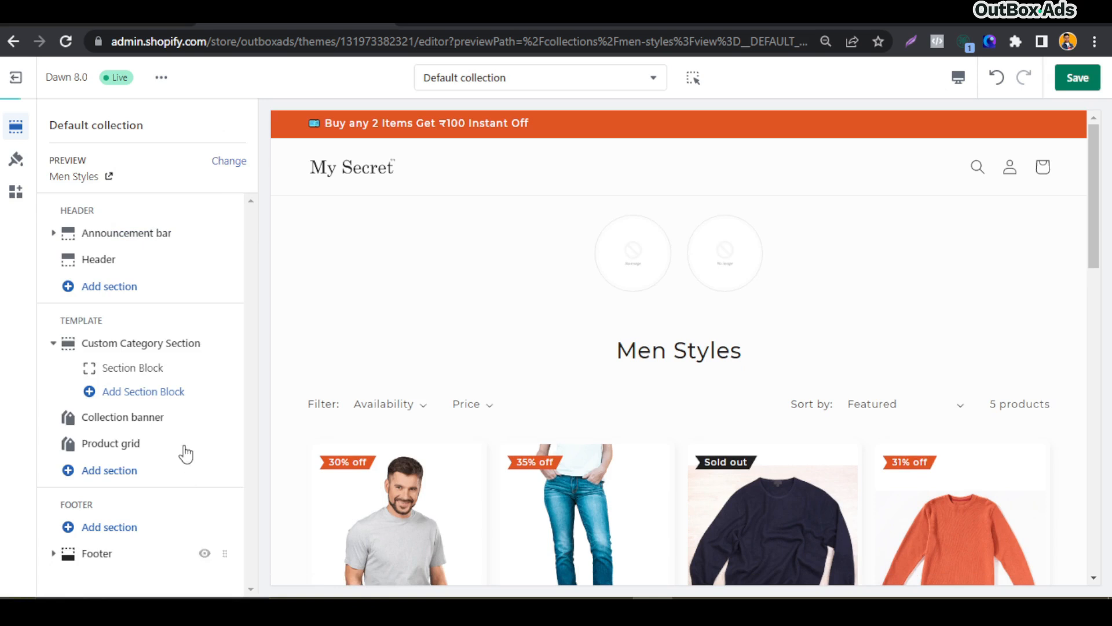
# Connect the remaining section block to the Subcategory meta dynamic source and save the theme
pyautogui.click(143, 376)
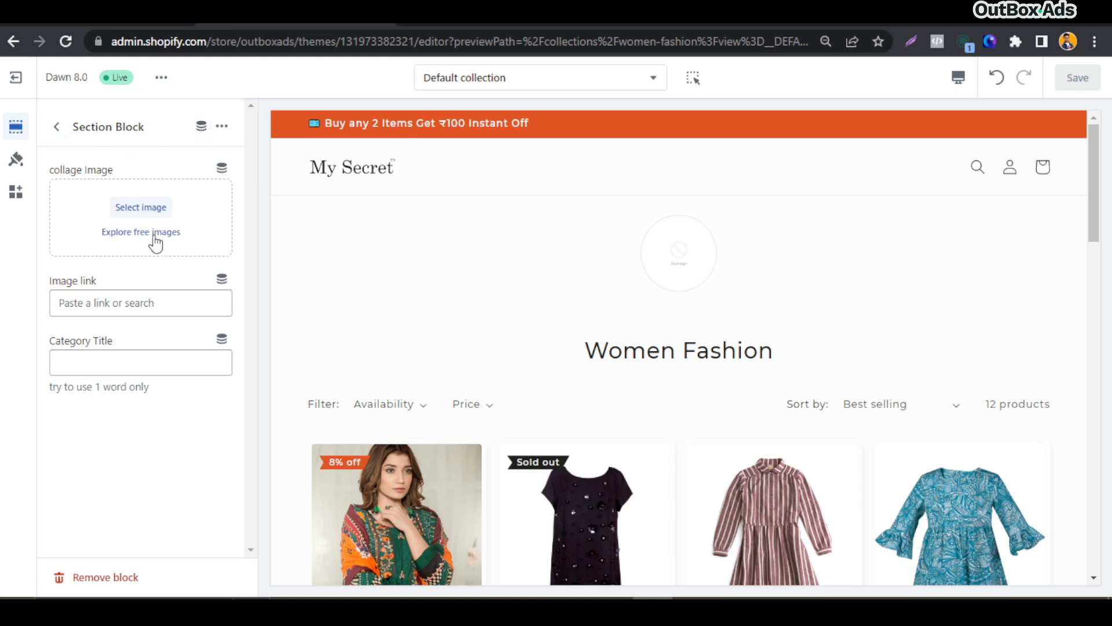
pyautogui.click(202, 126)
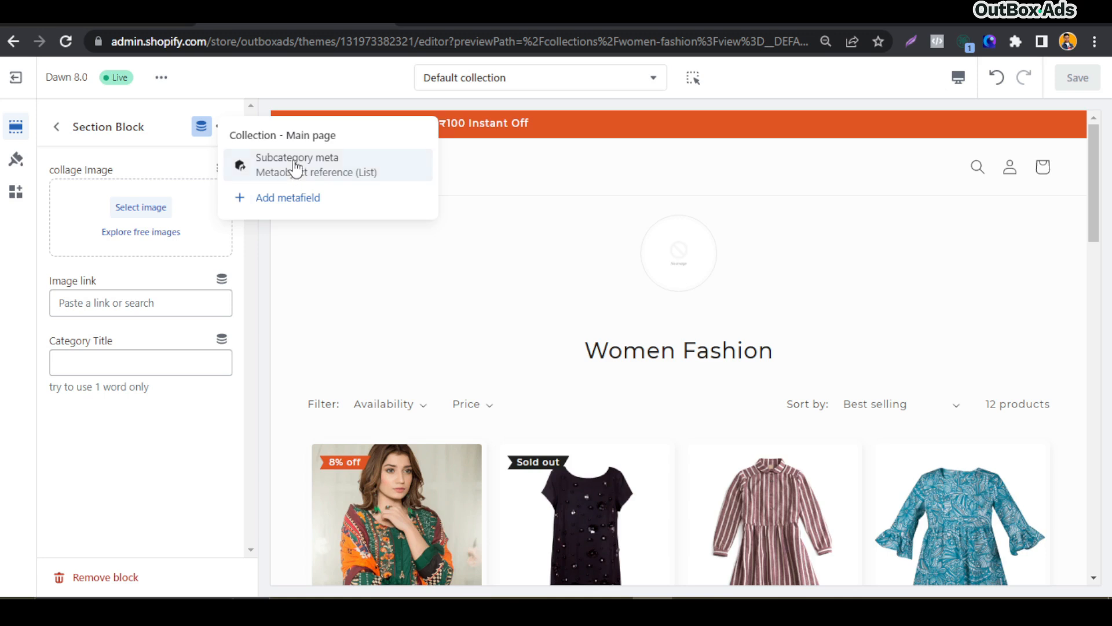
pyautogui.click(296, 168)
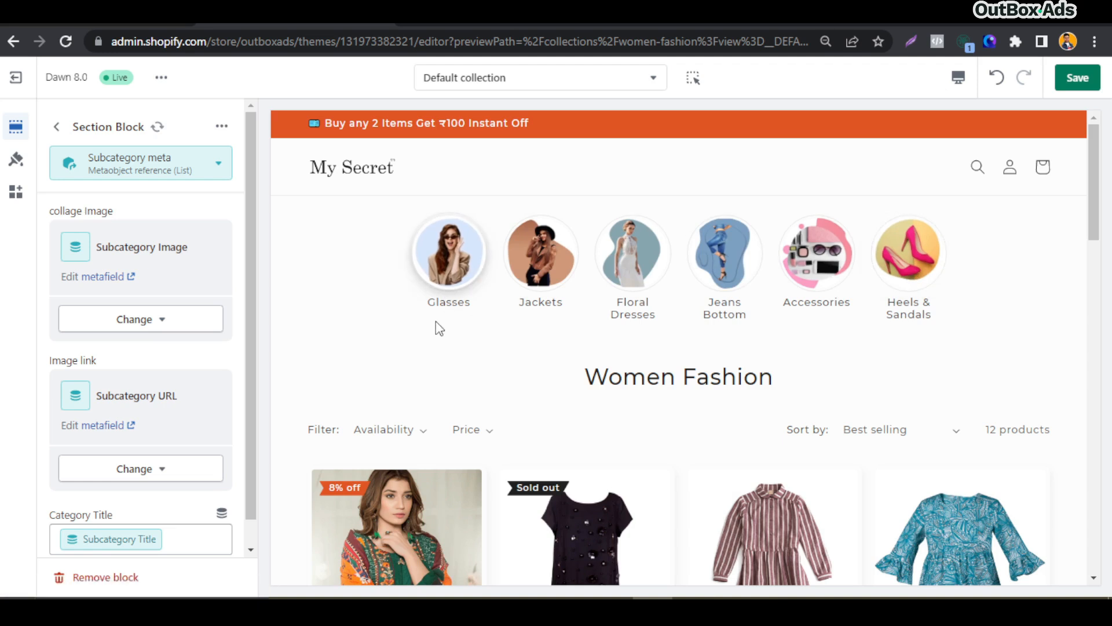
pyautogui.click(1079, 81)
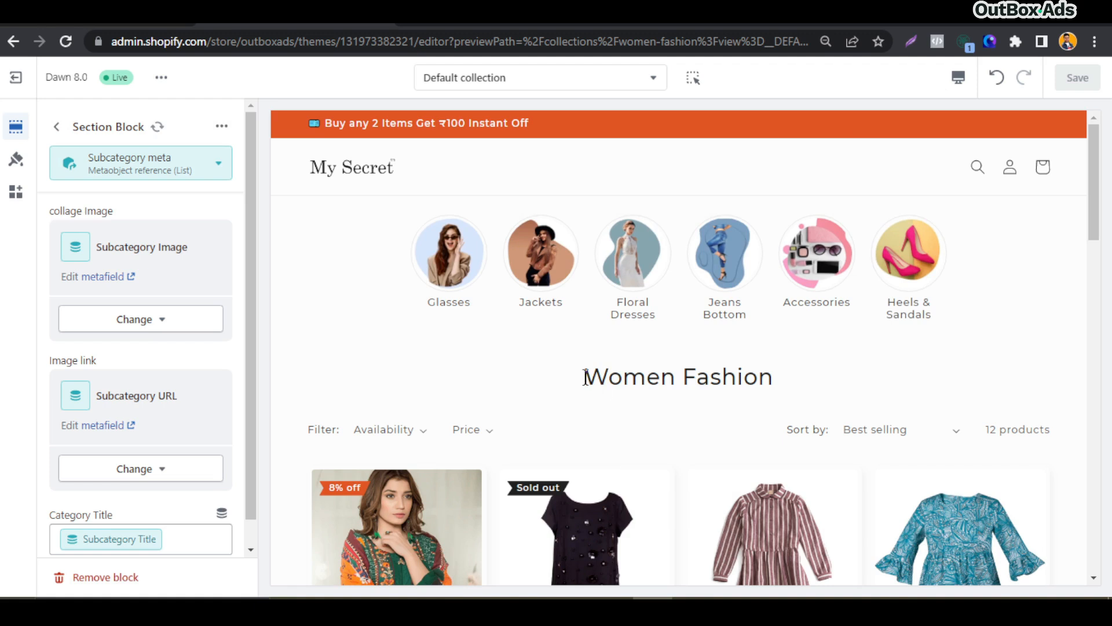
# Switch the editor preview to the Men Styles collection
pyautogui.moveTo(587, 376); pyautogui.dragTo(829, 383)
pyautogui.click(790, 376)
pyautogui.click(60, 127)
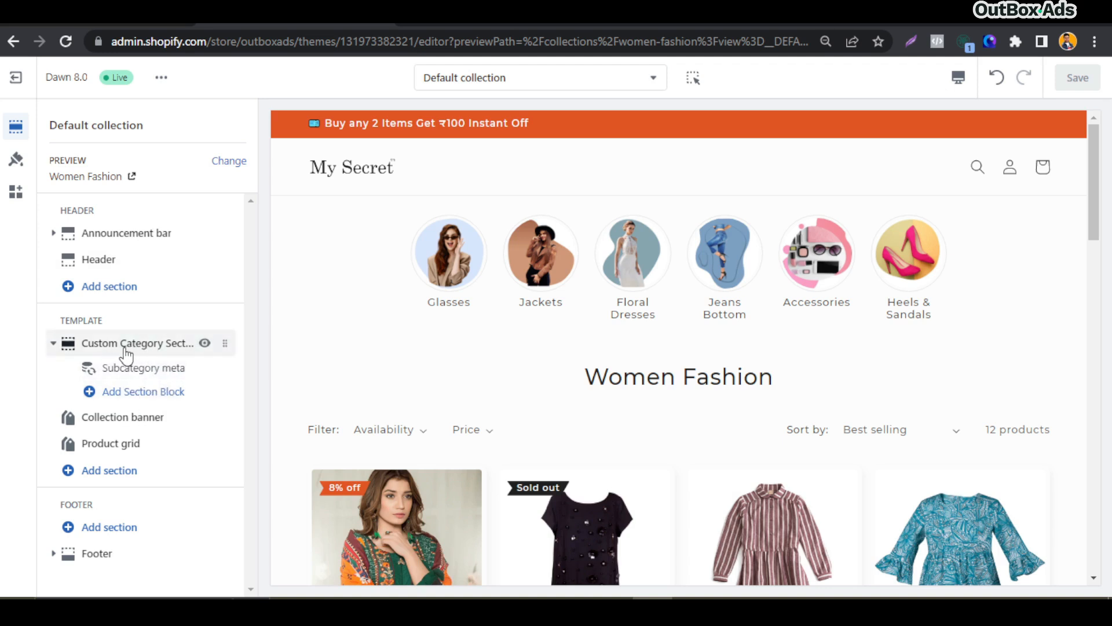
pyautogui.click(225, 161)
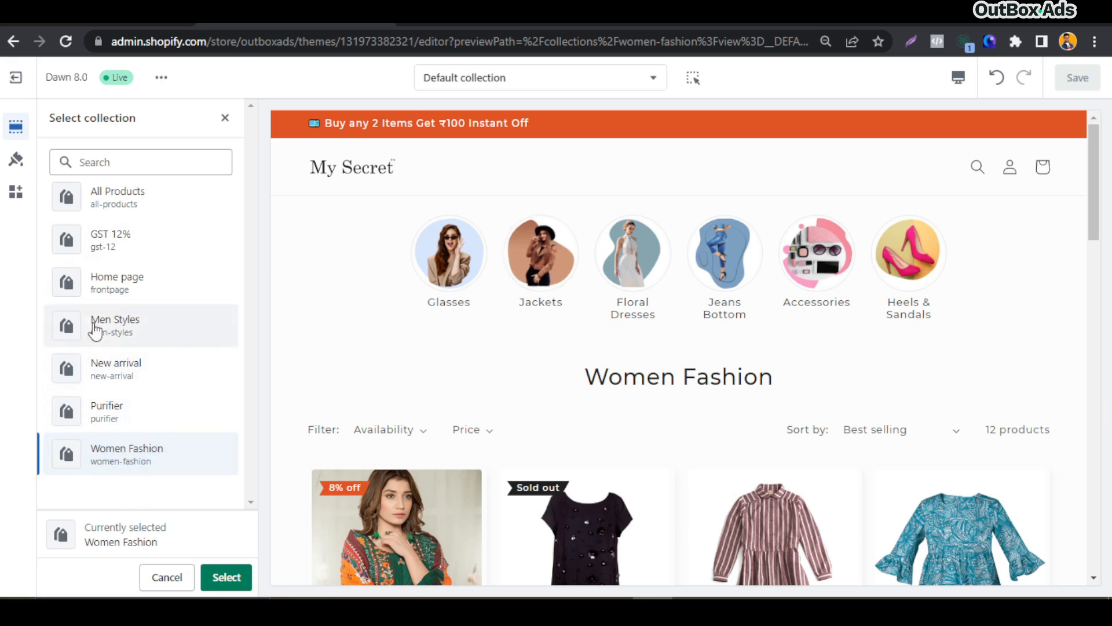
pyautogui.doubleClick(127, 326)
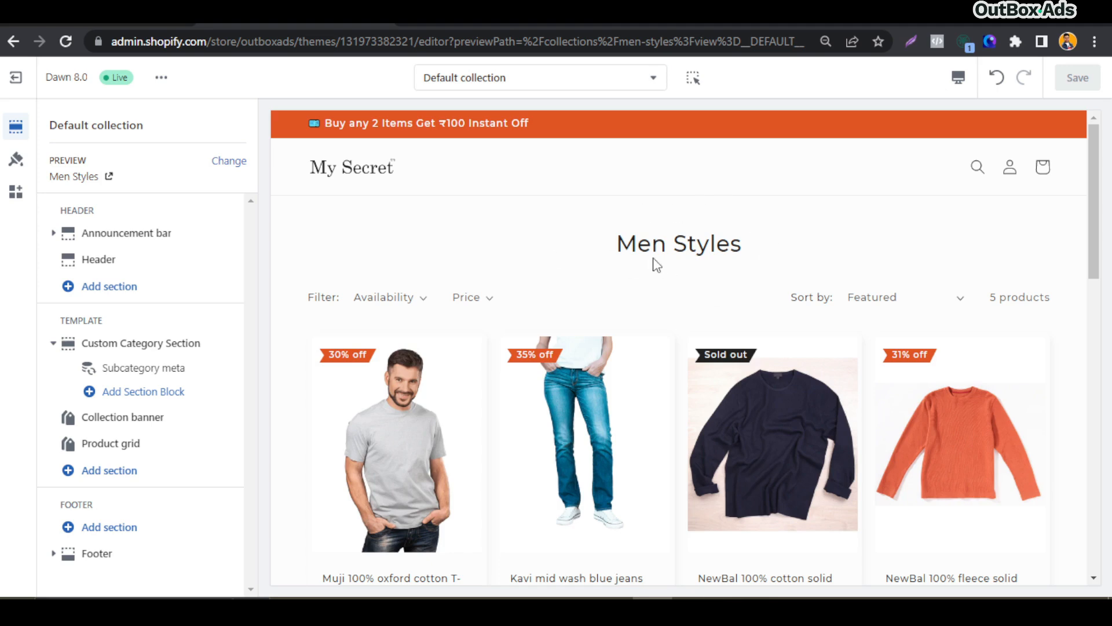
# Exit the theme editor and open the Men Styles collection in the admin
pyautogui.click(13, 77)
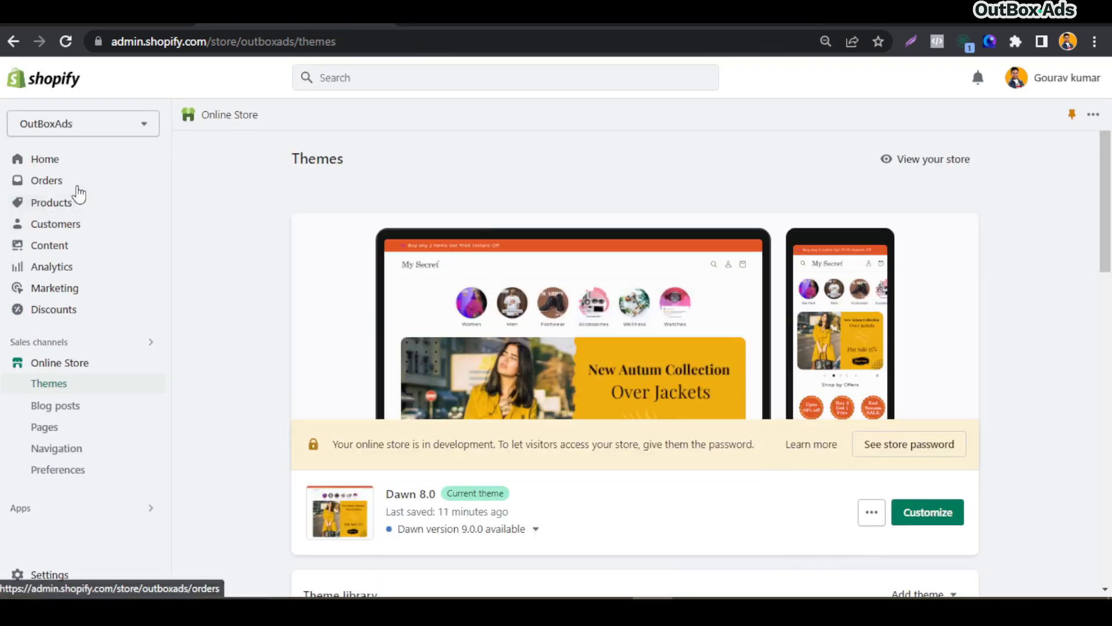
pyautogui.click(72, 210)
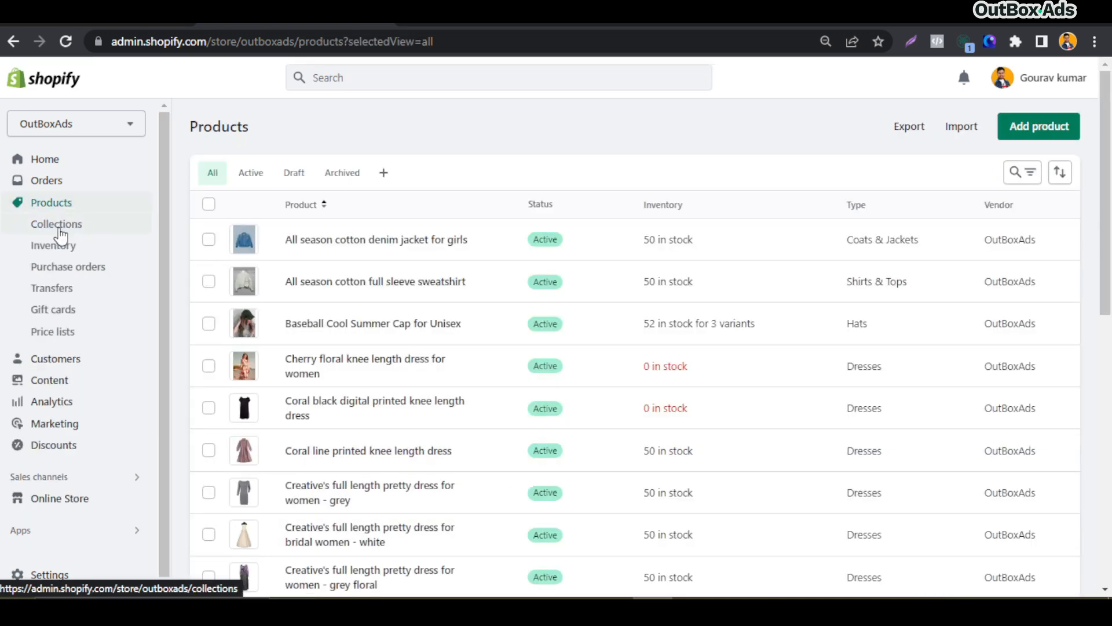
pyautogui.click(59, 232)
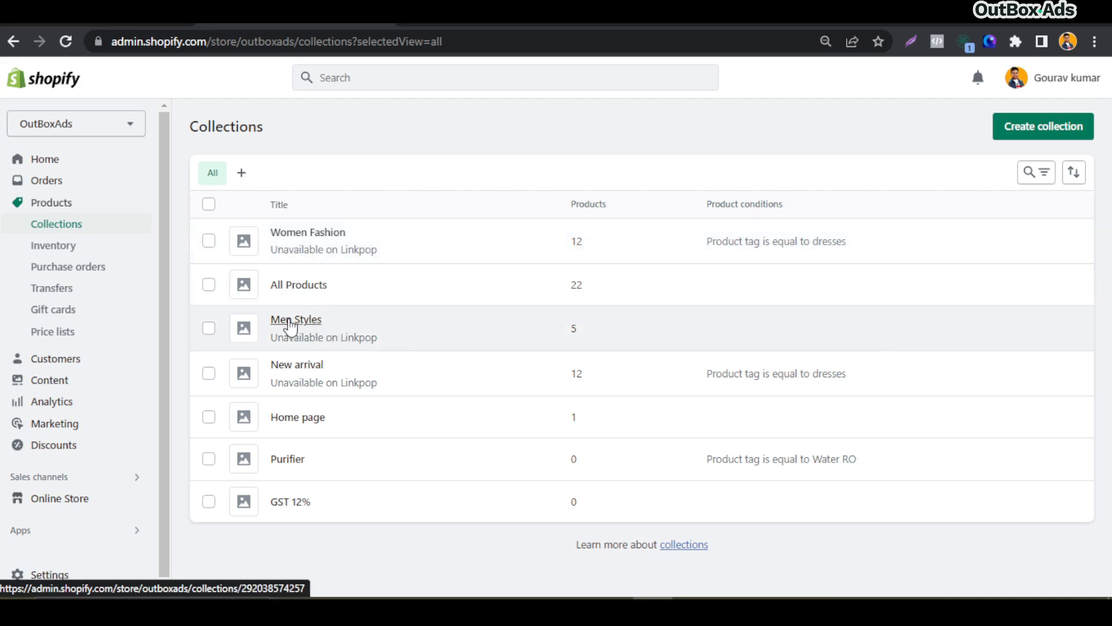
pyautogui.click(291, 323)
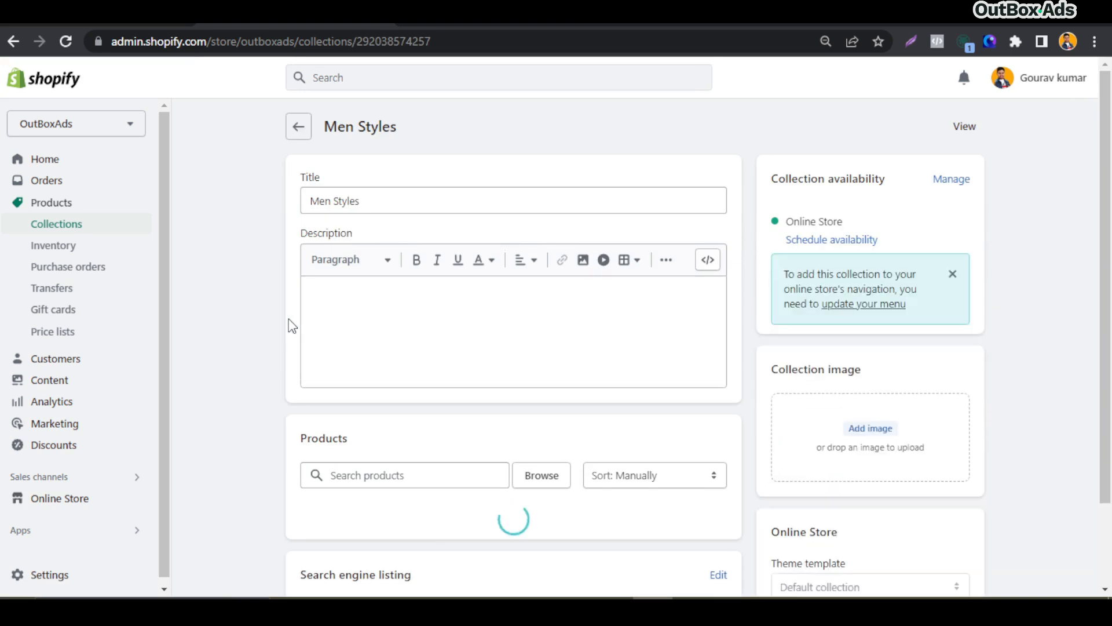
# Assign Tshirt, Shirts, Shoes, Caps & Hats, Sunglasses and Active Wear to Men Styles' Subcategory meta metafield and save
pyautogui.scroll(-9, 292, 327)
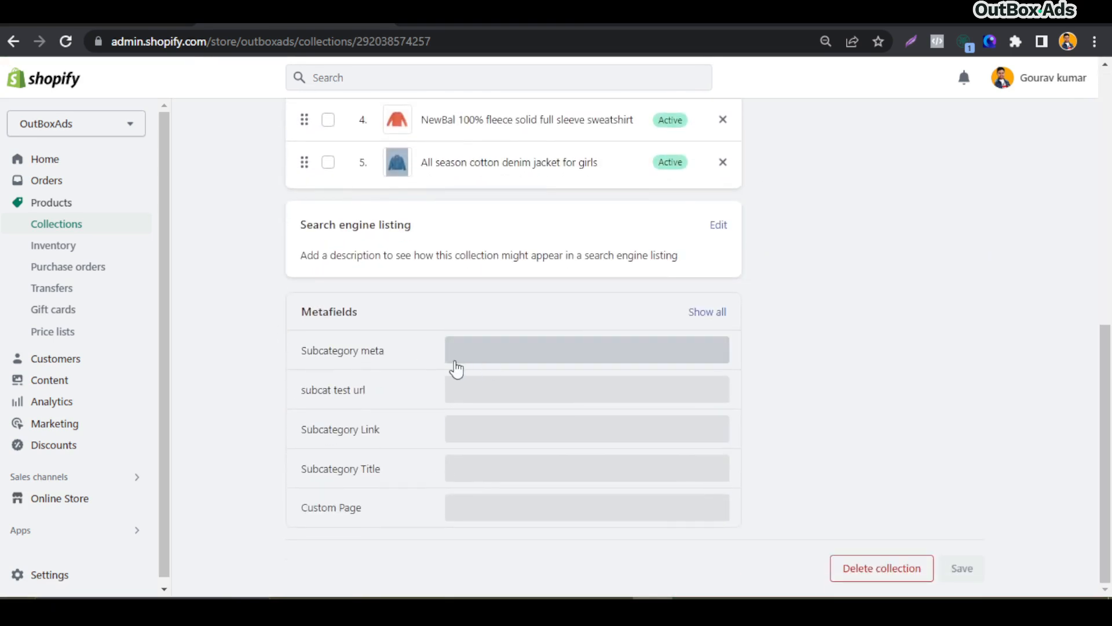
pyautogui.click(471, 364)
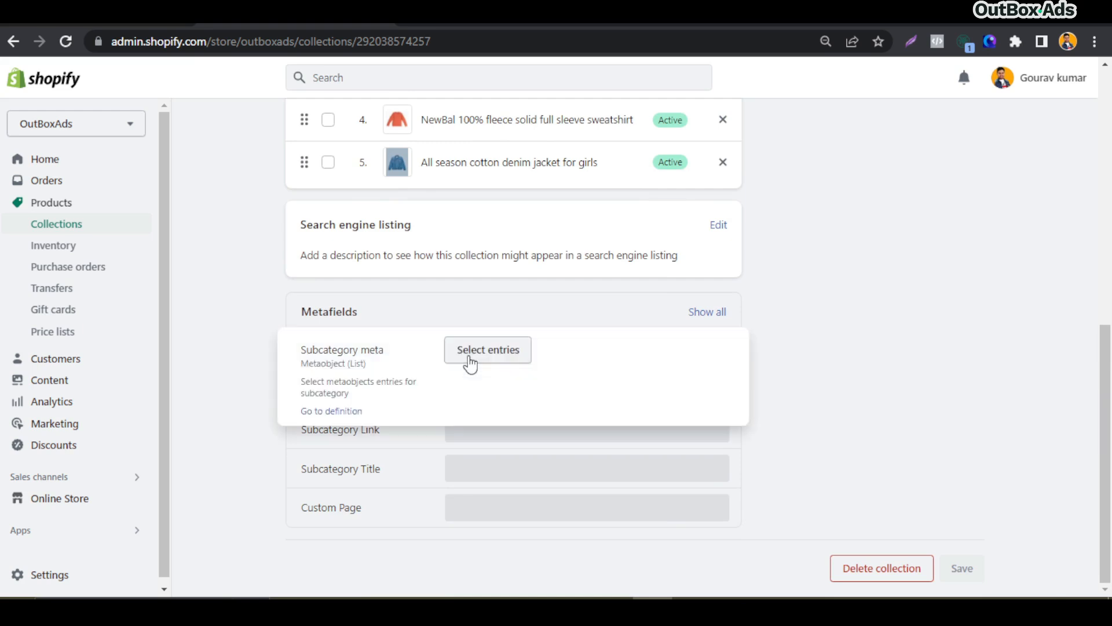
pyautogui.click(475, 354)
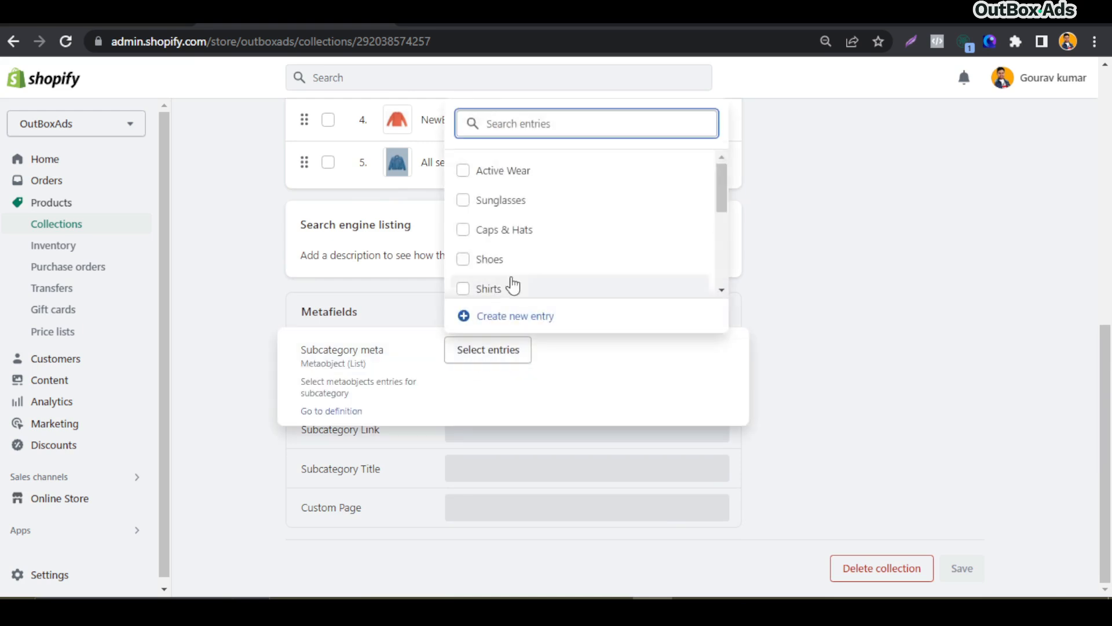
pyautogui.scroll(-1, 542, 283)
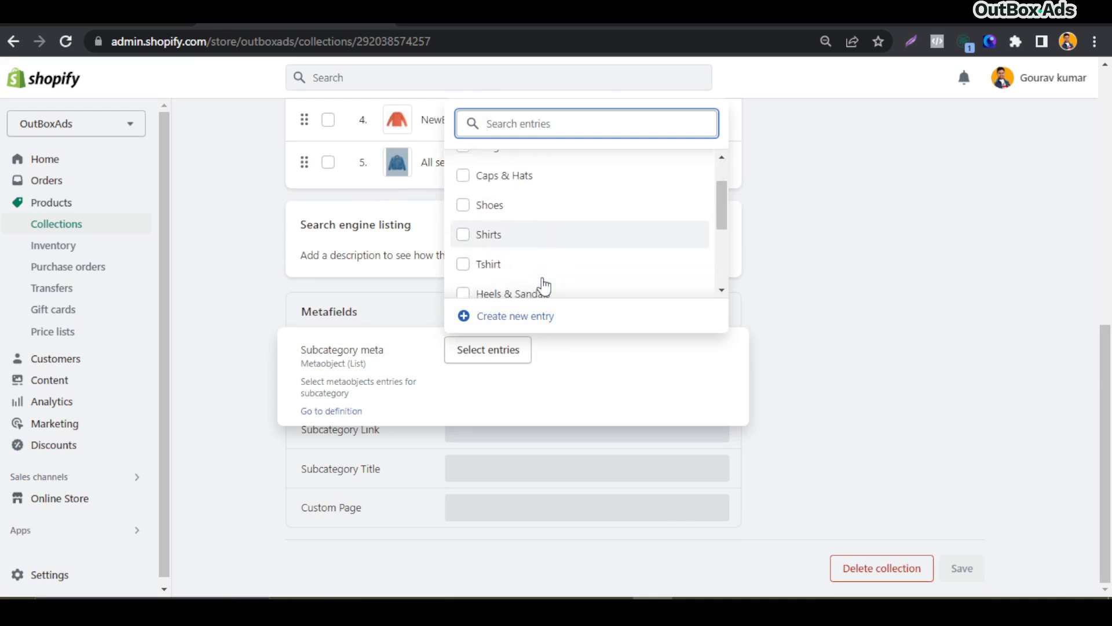
pyautogui.scroll(-2, 543, 279)
pyautogui.scroll(1, 543, 277)
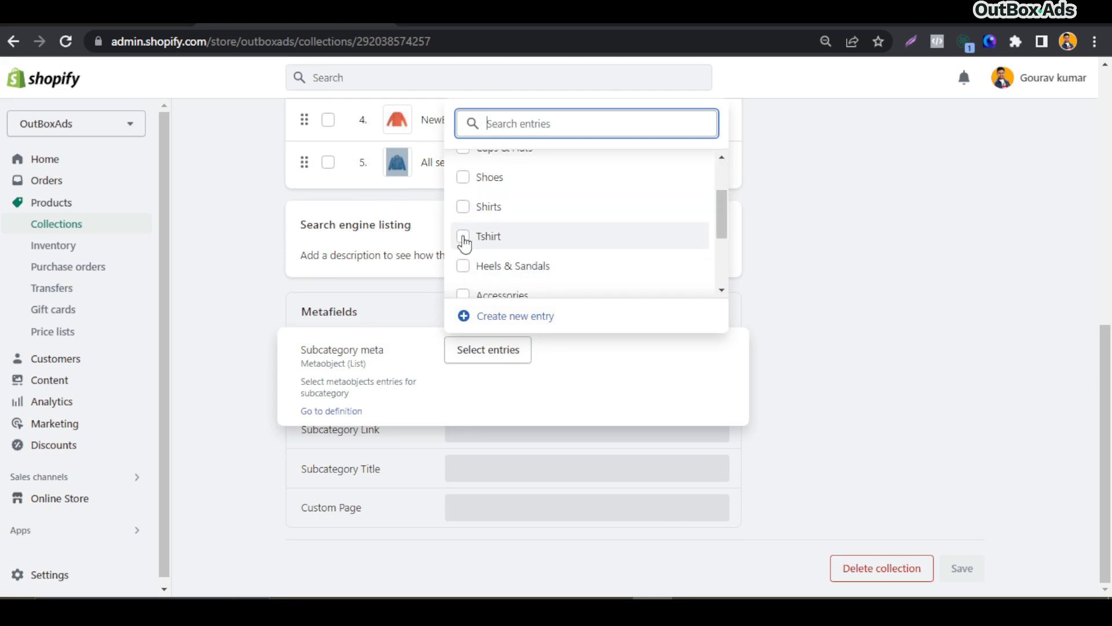
pyautogui.click(464, 237)
pyautogui.click(463, 207)
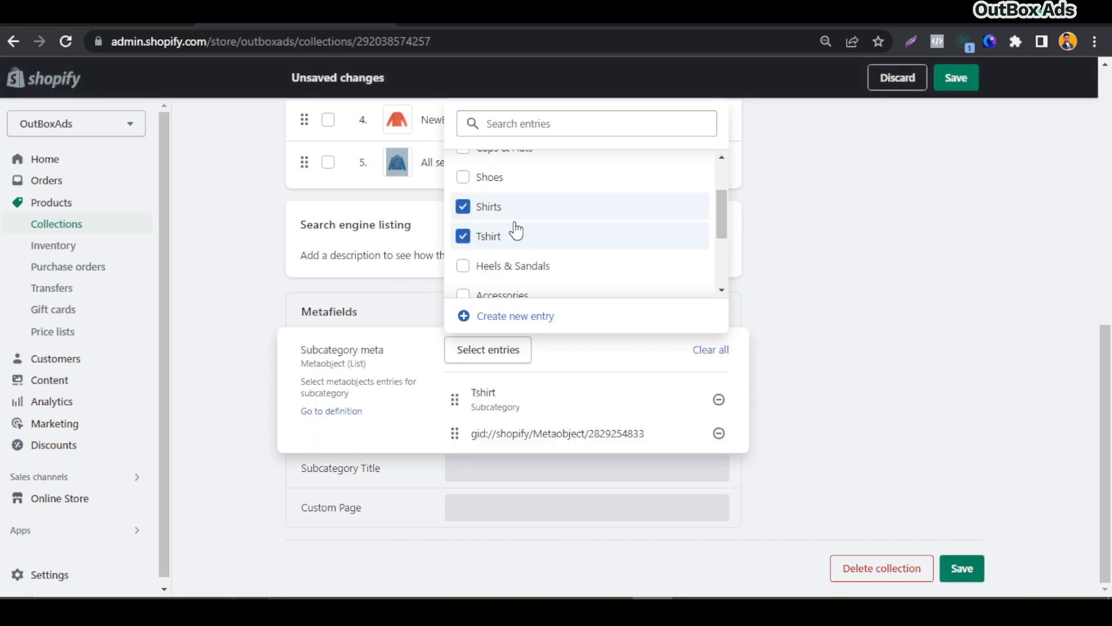
pyautogui.scroll(1, 478, 238)
pyautogui.click(463, 232)
pyautogui.click(464, 200)
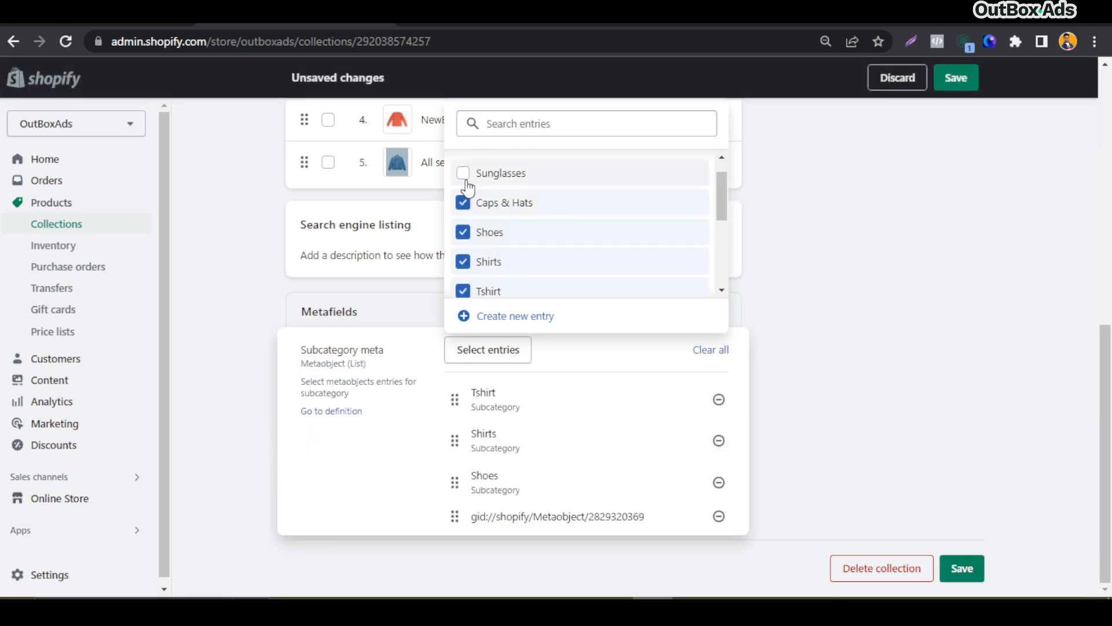
pyautogui.click(464, 172)
pyautogui.scroll(1, 510, 214)
pyautogui.click(463, 171)
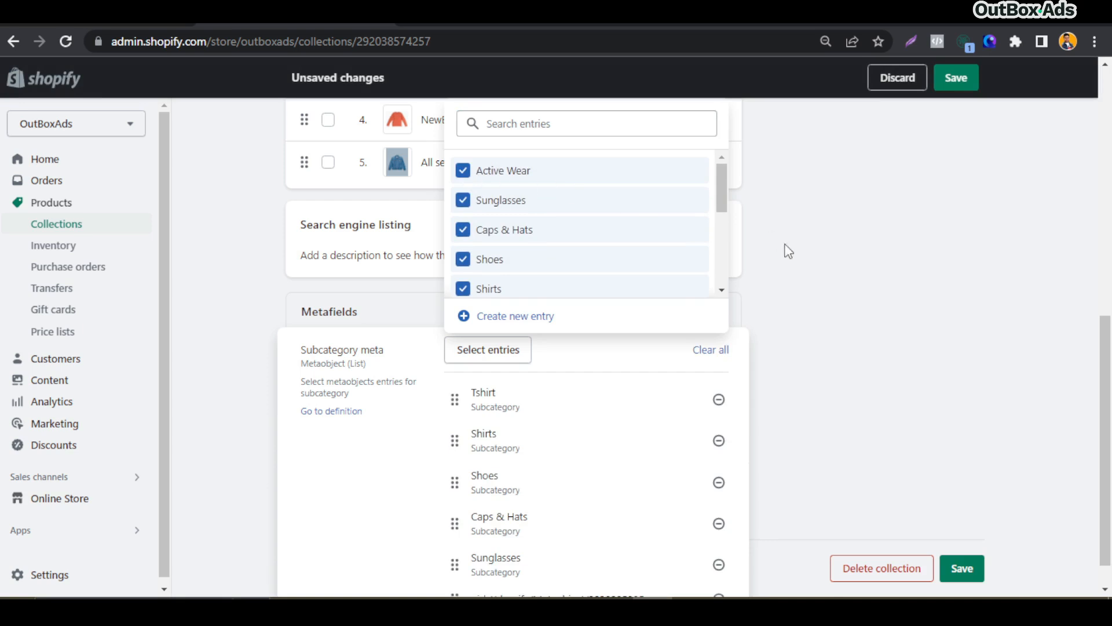
pyautogui.click(824, 293)
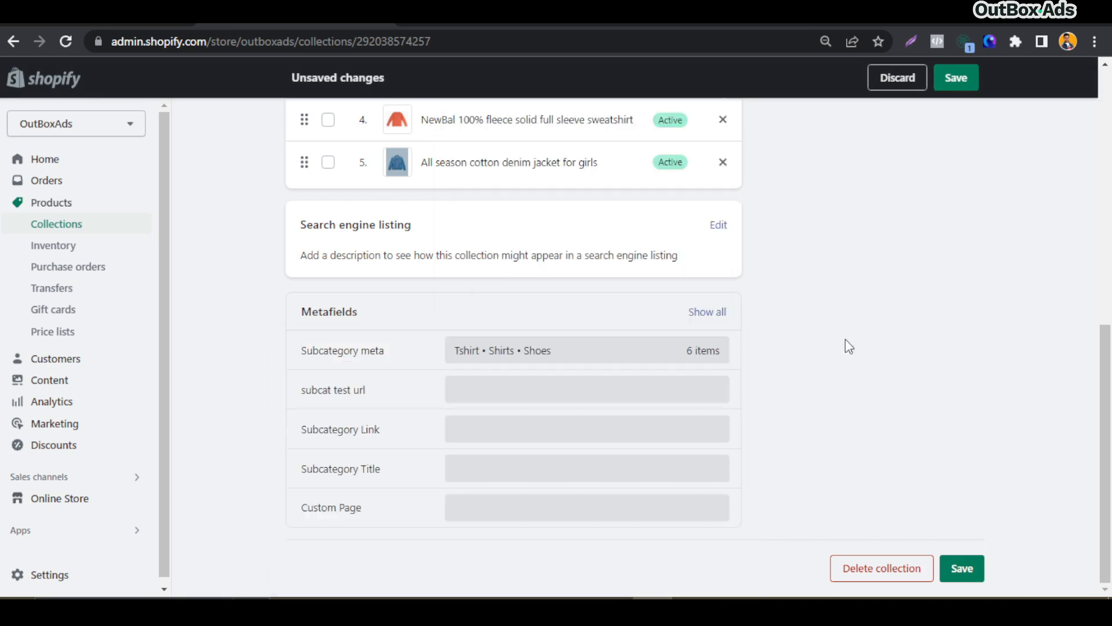
pyautogui.click(978, 571)
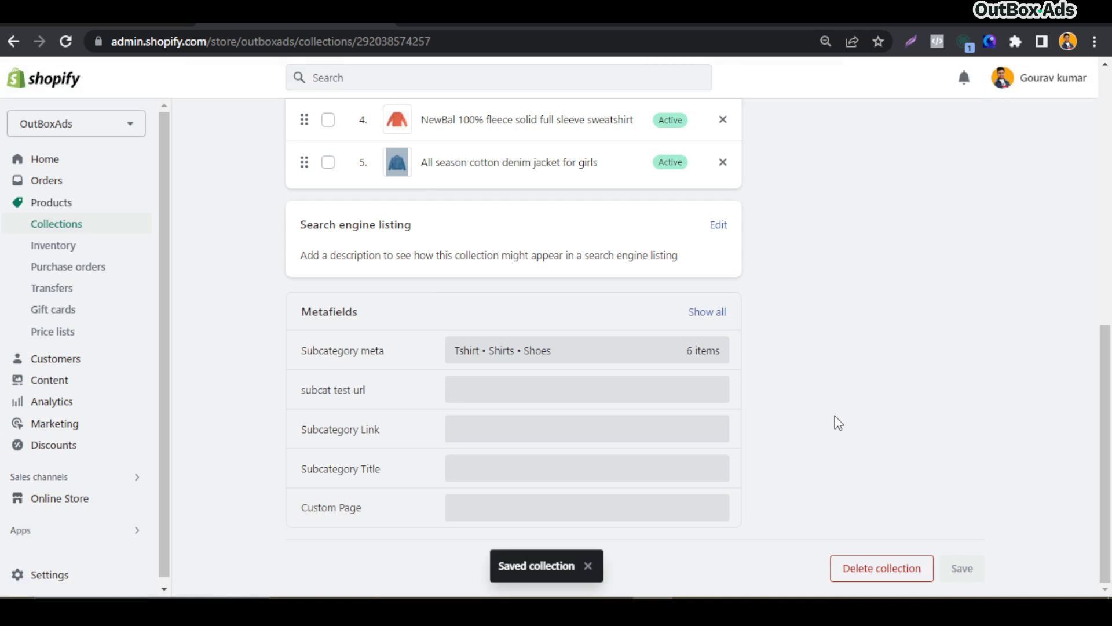
# Reload the storefront and check the subcategory circles on the Women Fashion and Men Styles collection pages
pyautogui.scroll(5, 837, 422)
pyautogui.scroll(5, 789, 409)
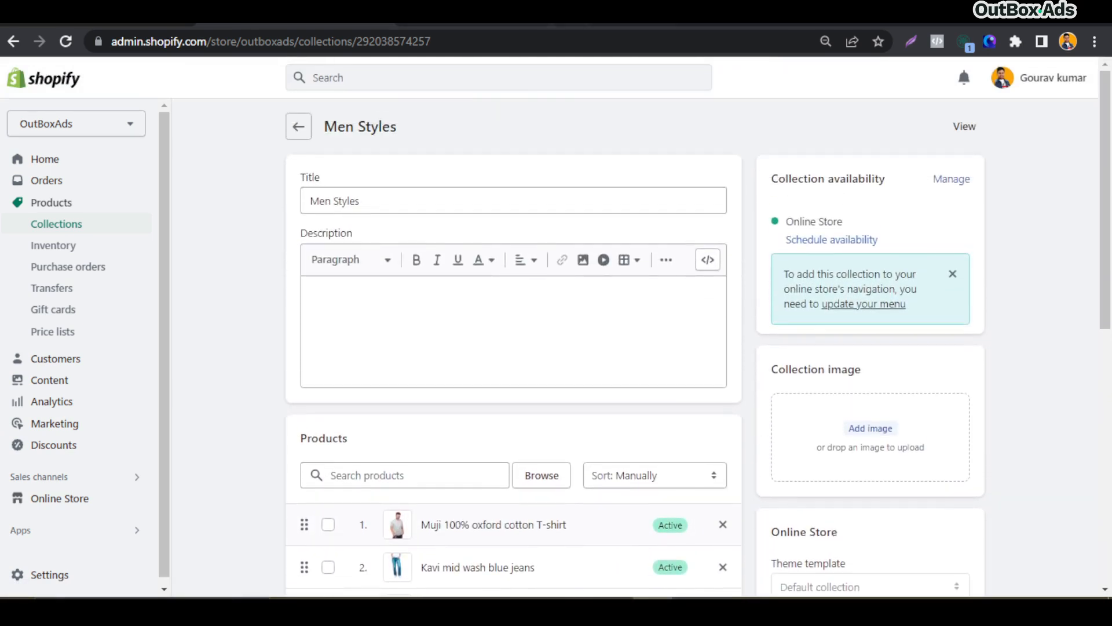
pyautogui.click(440, 26)
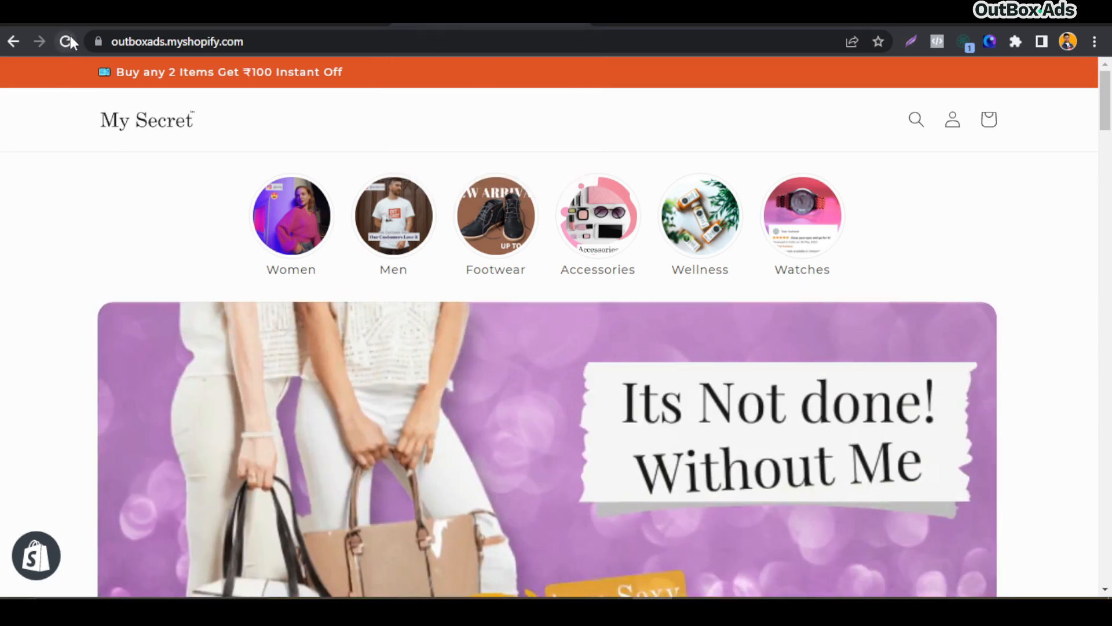
pyautogui.click(68, 39)
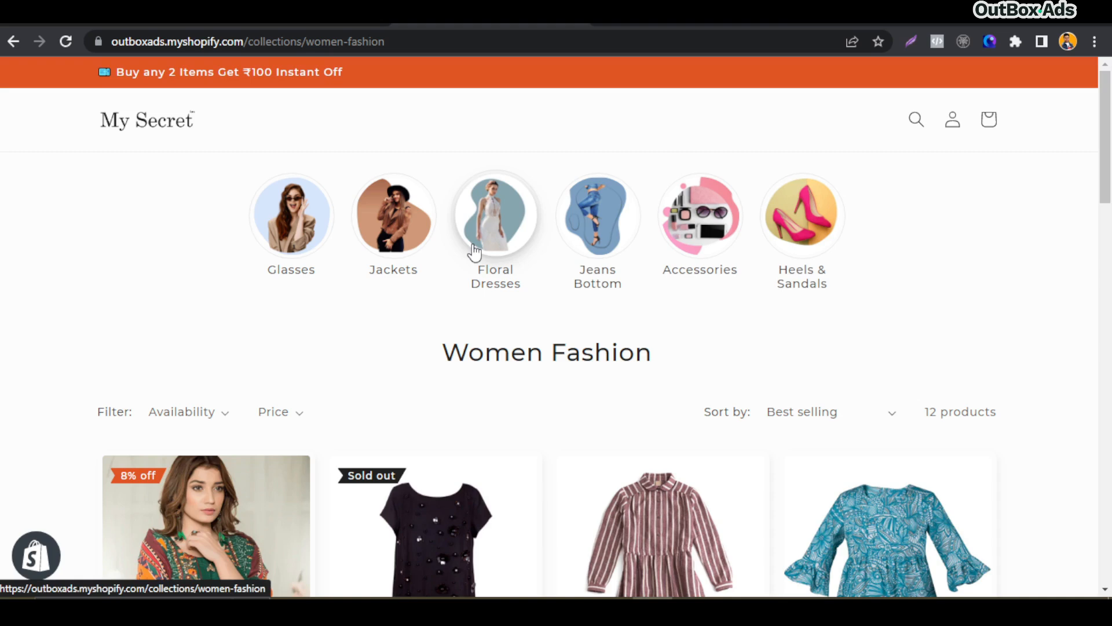
pyautogui.click(149, 128)
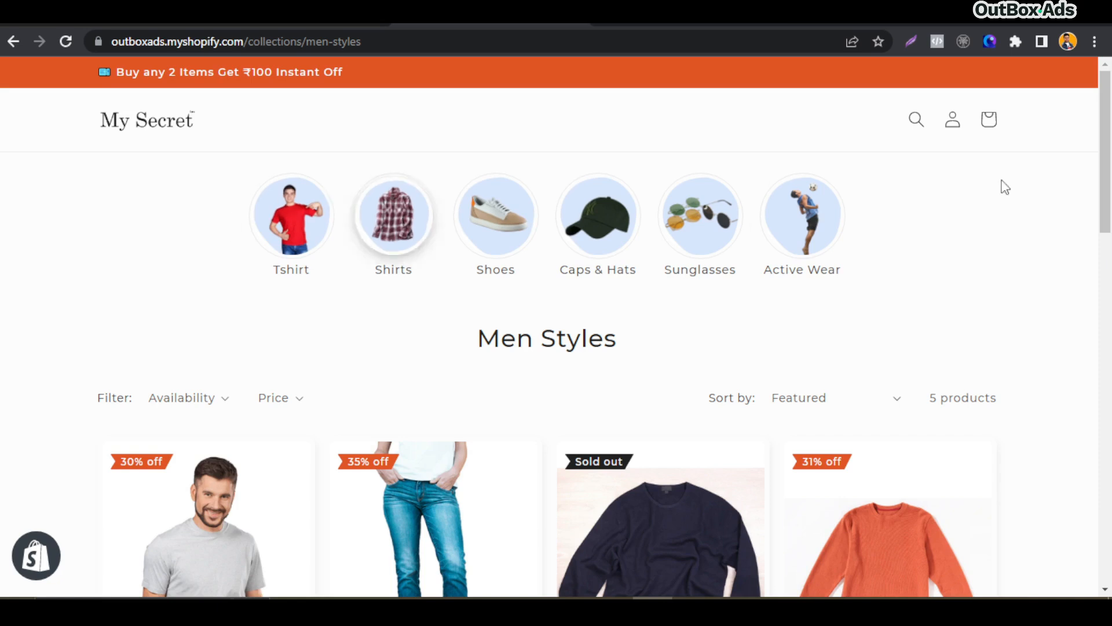
pyautogui.click(114, 132)
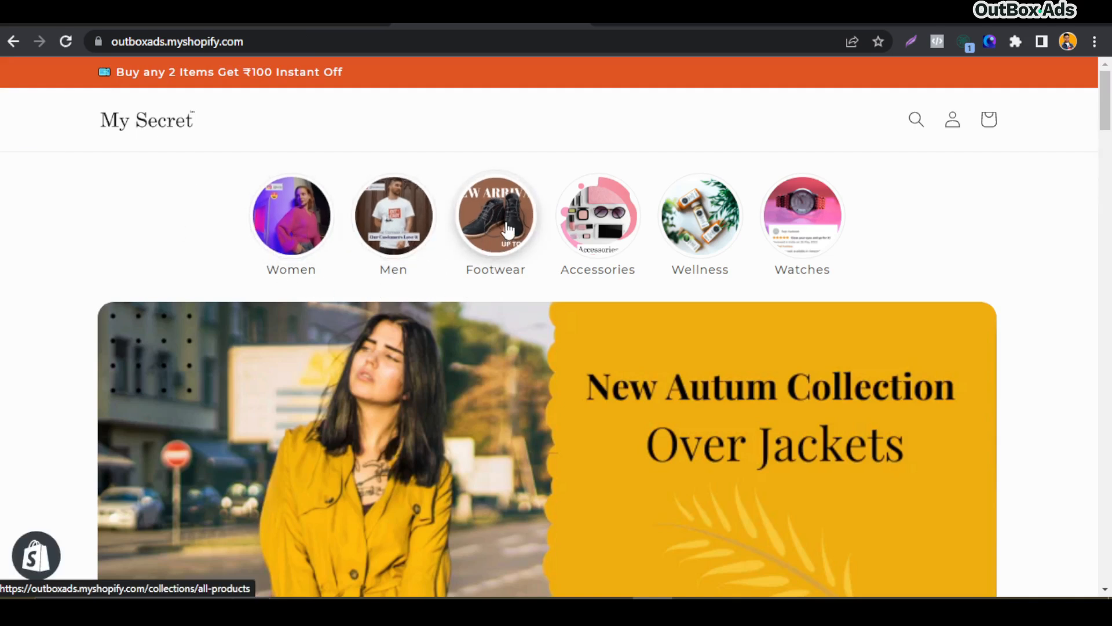
pyautogui.click(508, 231)
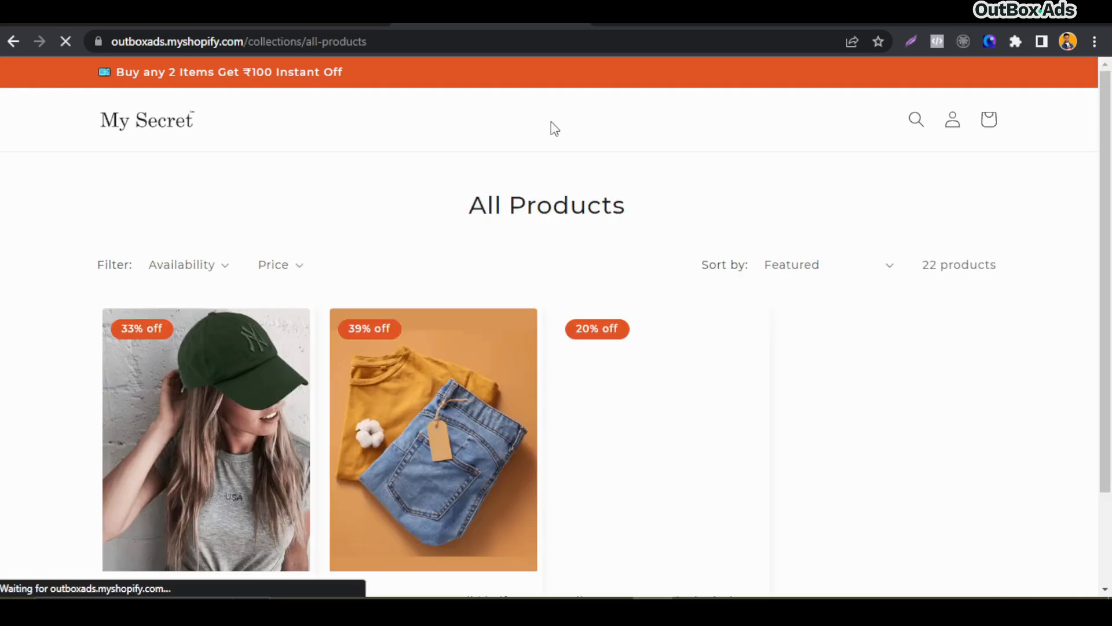